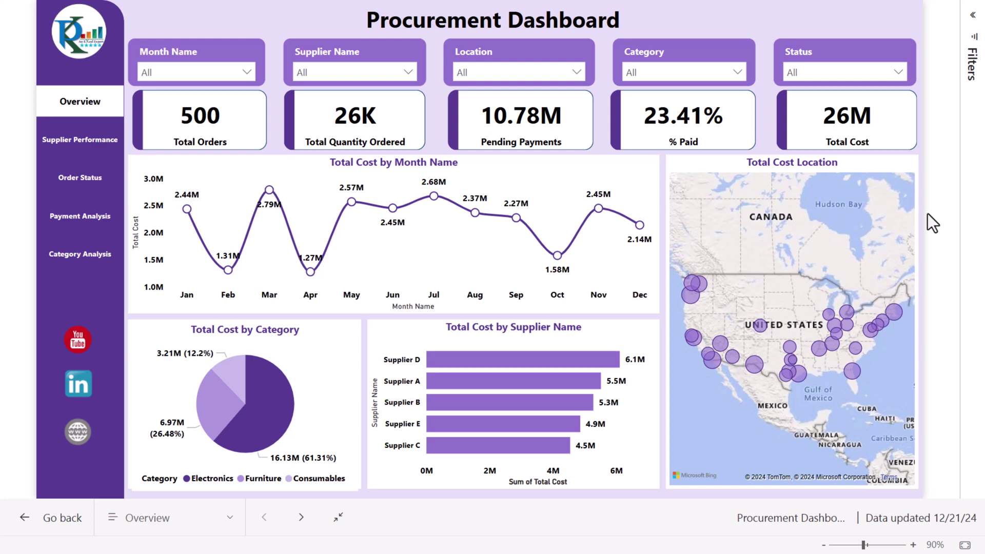
# Filter the dashboard to Cancelled, Delayed, then Delivered orders, and clear the status filter
pyautogui.moveTo(200, 87)
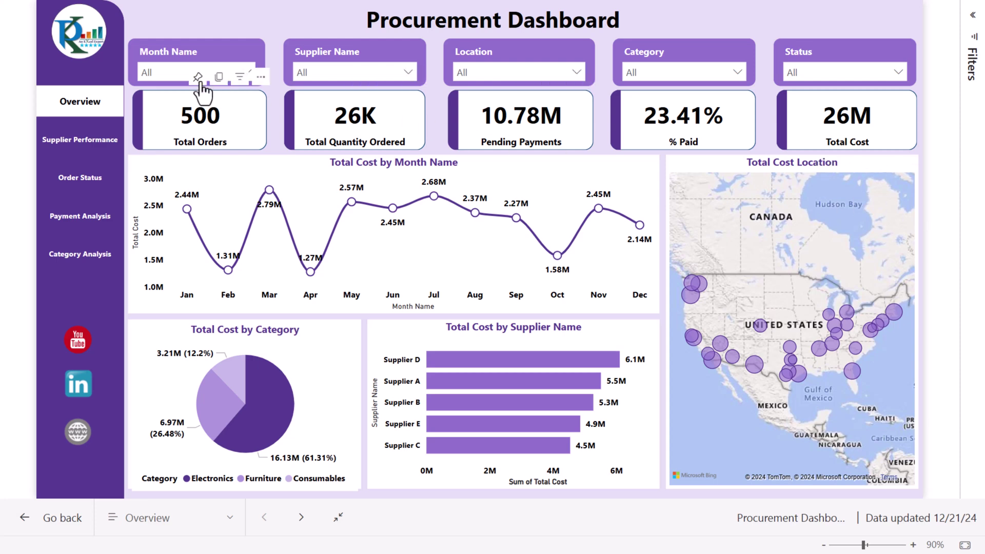
pyautogui.click(838, 73)
pyautogui.click(824, 97)
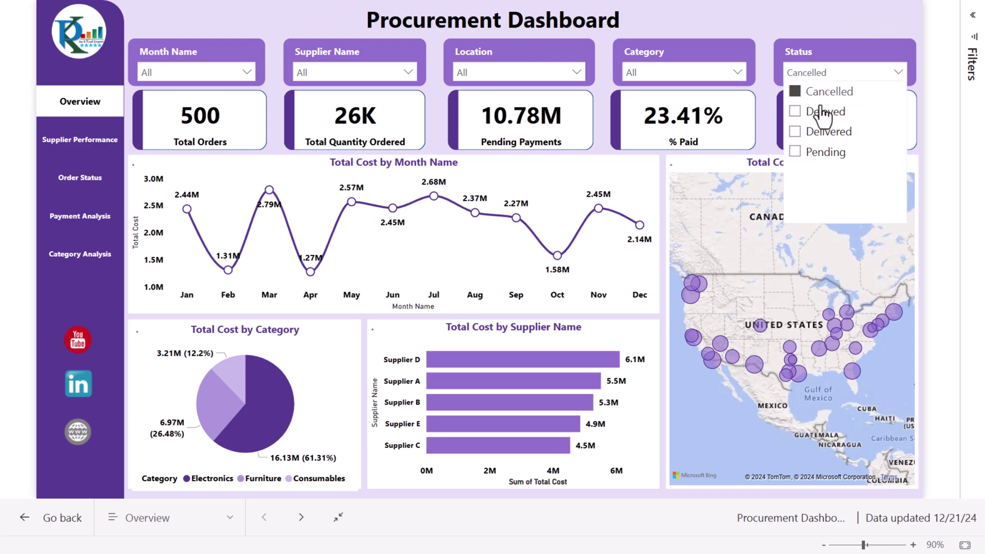
pyautogui.click(824, 113)
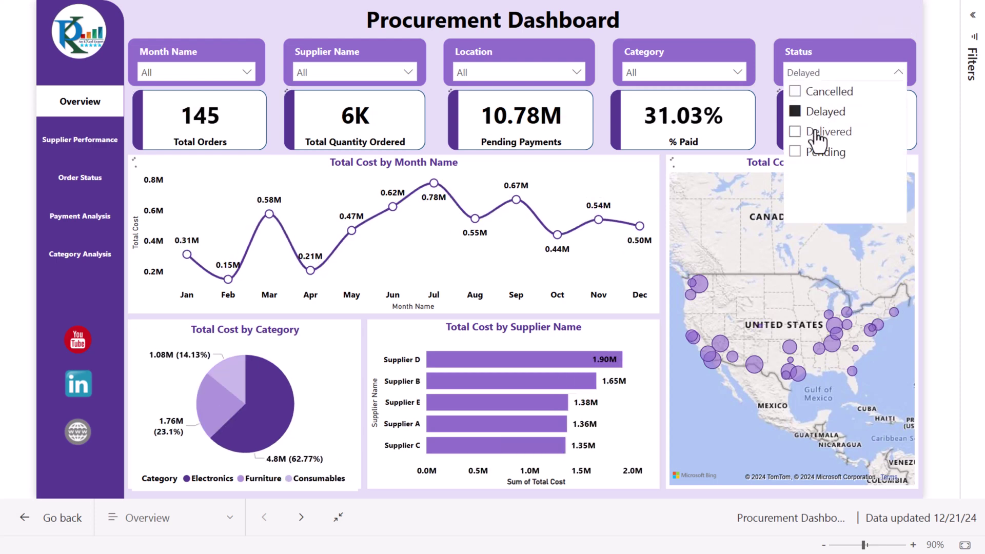
pyautogui.click(820, 134)
pyautogui.click(823, 135)
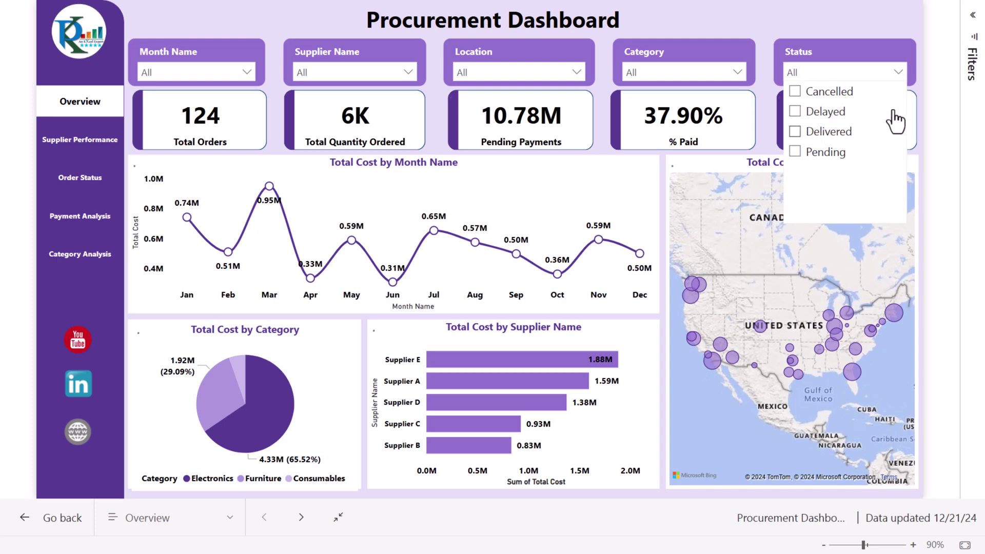
pyautogui.click(933, 110)
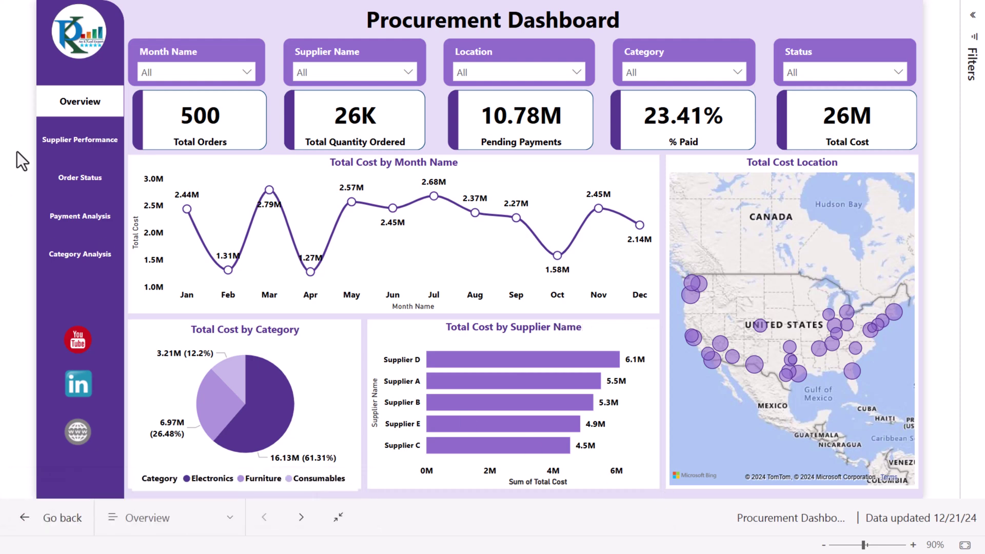
# On Supplier Performance, filter to Supplier B then Supplier E, clear the slicer, and scroll the table right
pyautogui.click(80, 148)
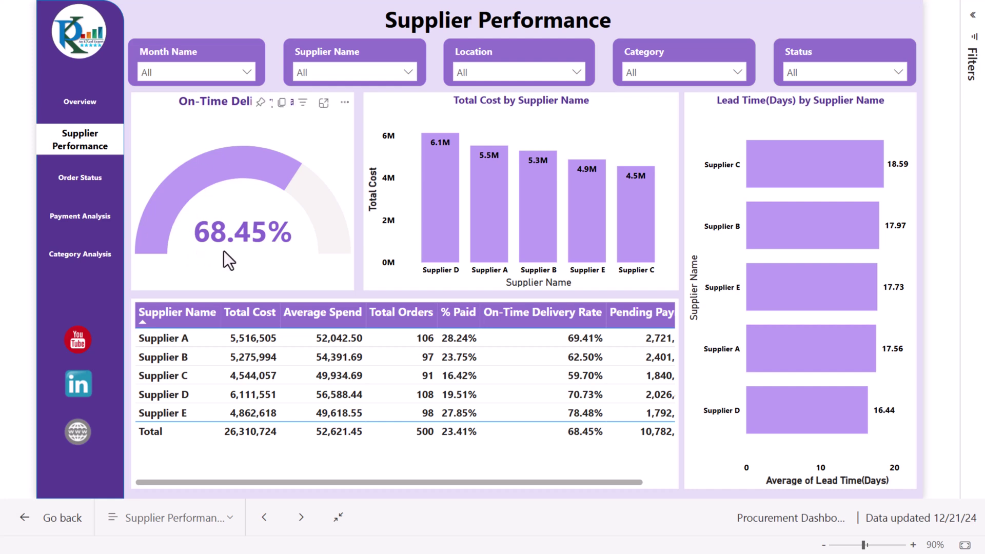
pyautogui.moveTo(257, 245)
pyautogui.click(363, 75)
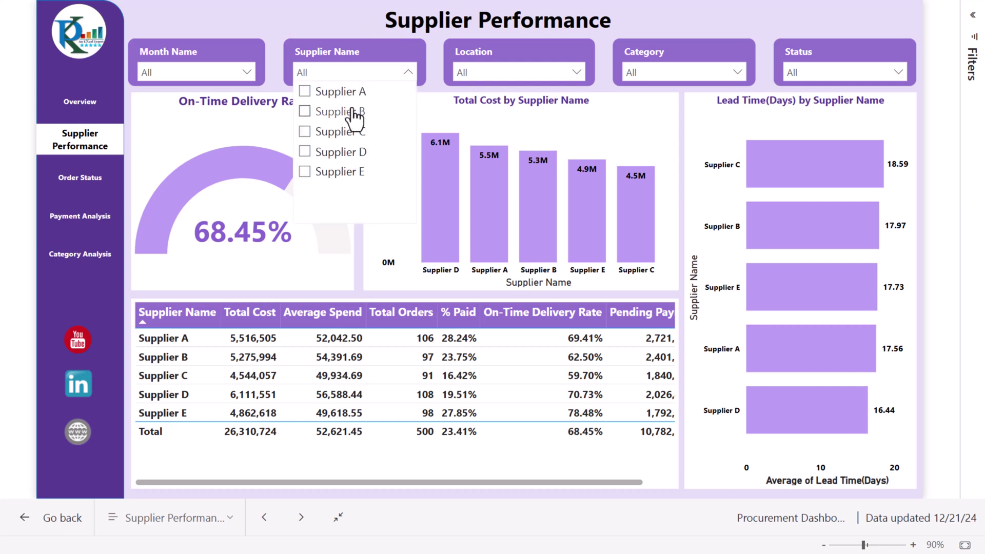
pyautogui.click(353, 114)
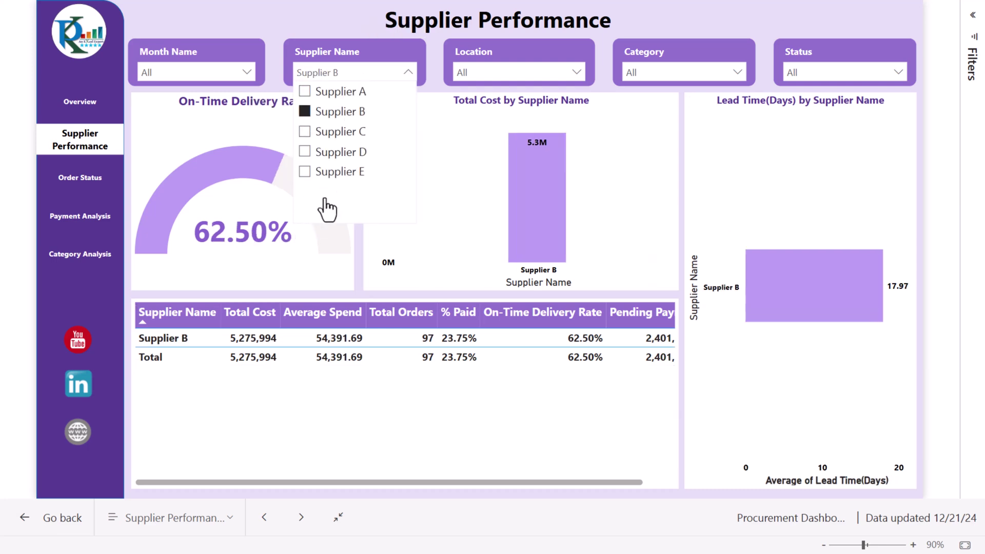
pyautogui.click(336, 181)
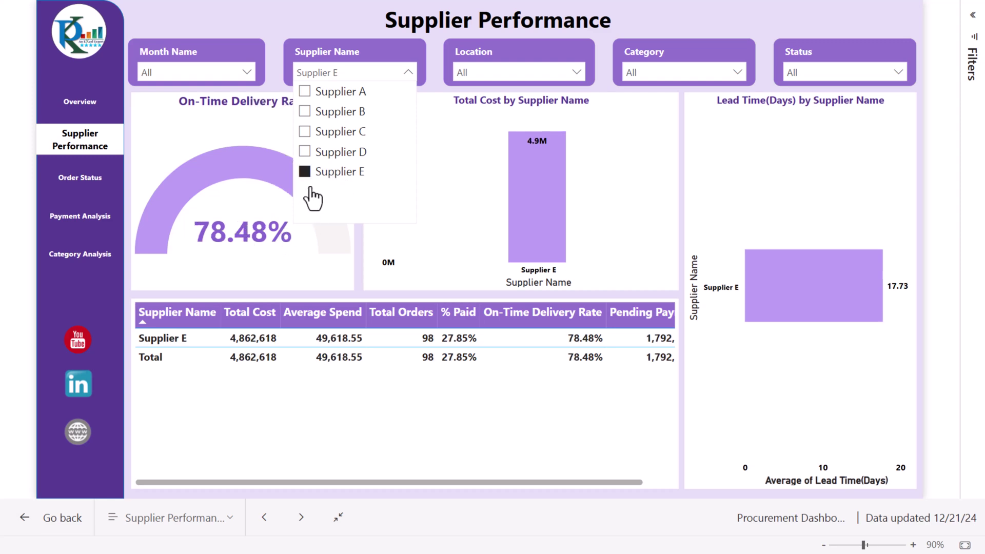
pyautogui.click(349, 174)
pyautogui.click(934, 148)
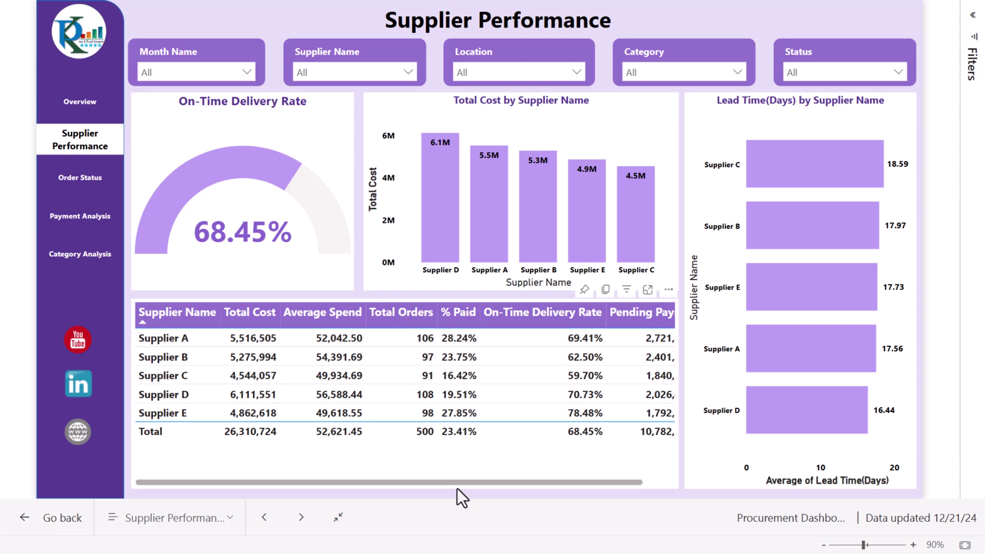
pyautogui.moveTo(457, 484); pyautogui.dragTo(564, 485)
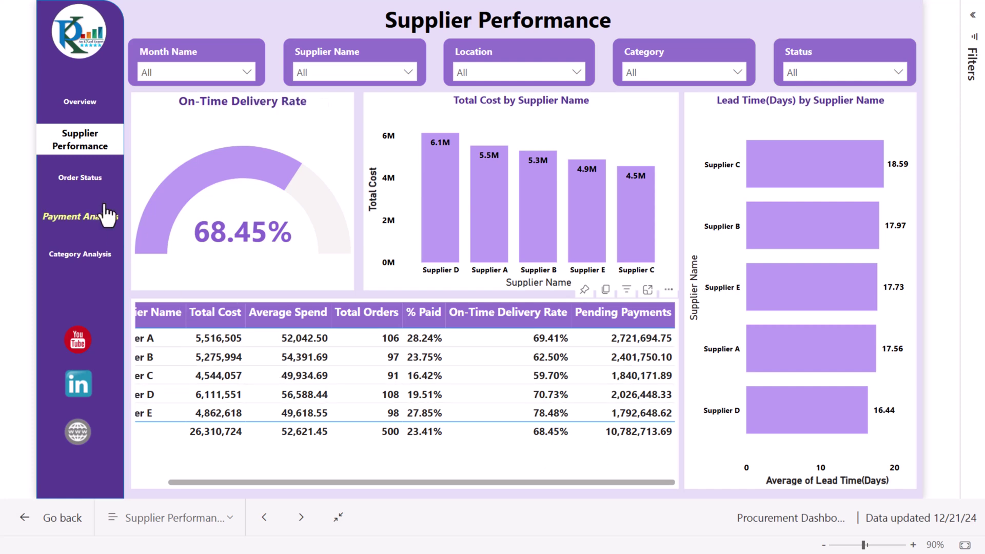
# Pass through the Order Status page and move on to the Payment Analysis page
pyautogui.click(91, 191)
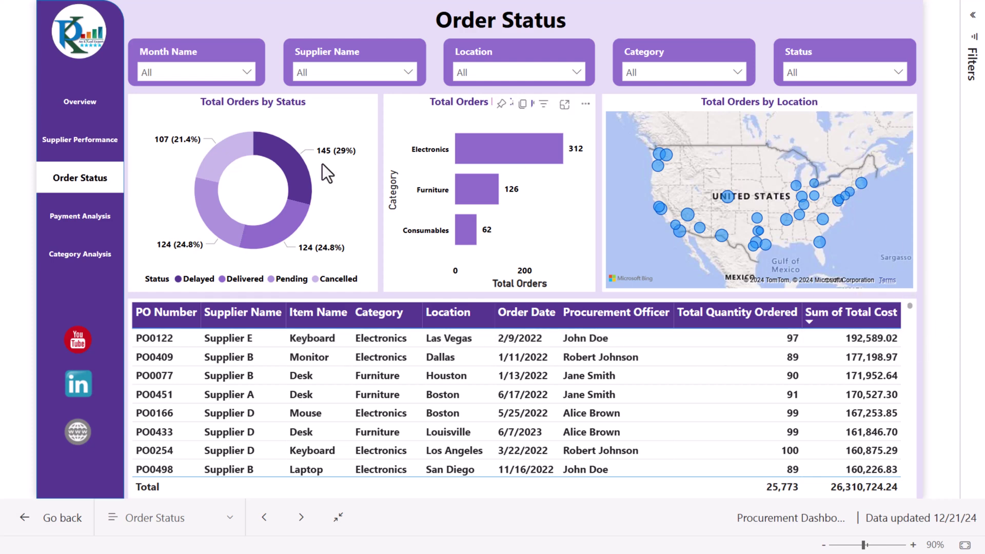
pyautogui.click(91, 223)
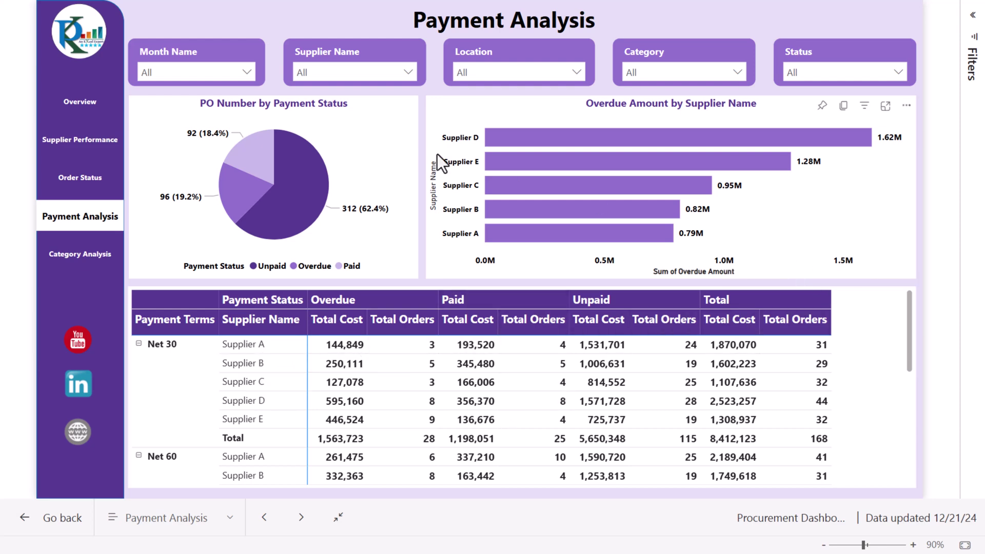
# Show the Category Analysis page, inspect its pie chart, and exit full-screen view
pyautogui.click(71, 264)
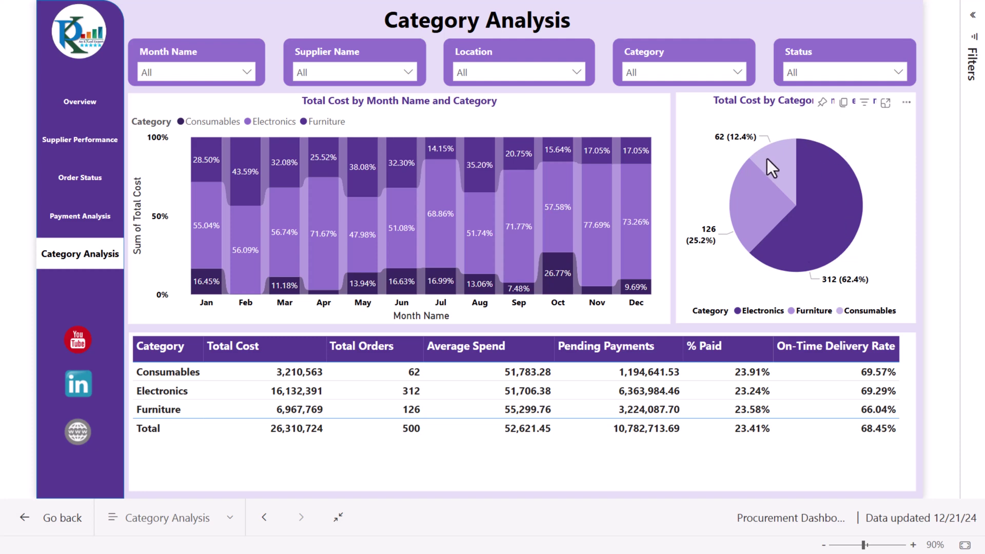
pyautogui.moveTo(764, 160)
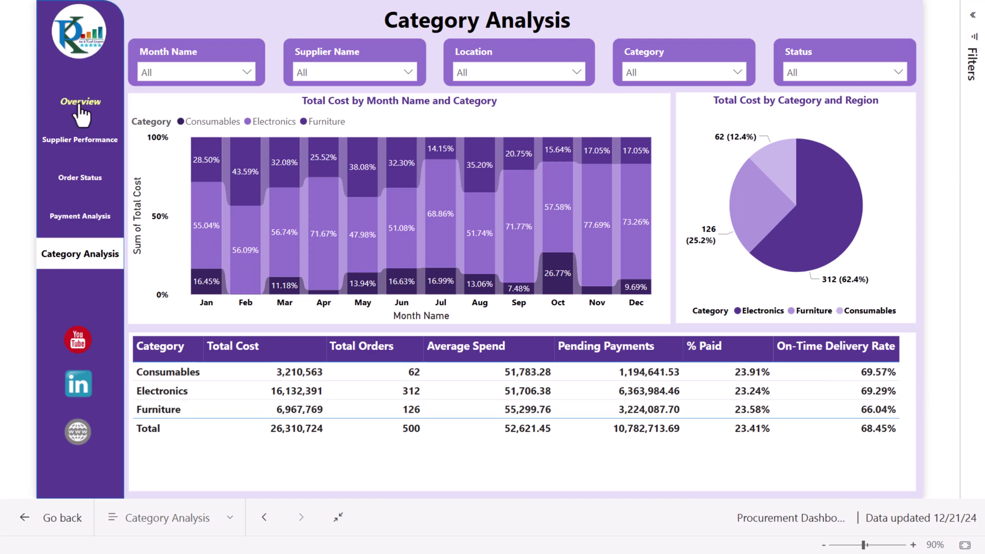
pyautogui.press('Escape')
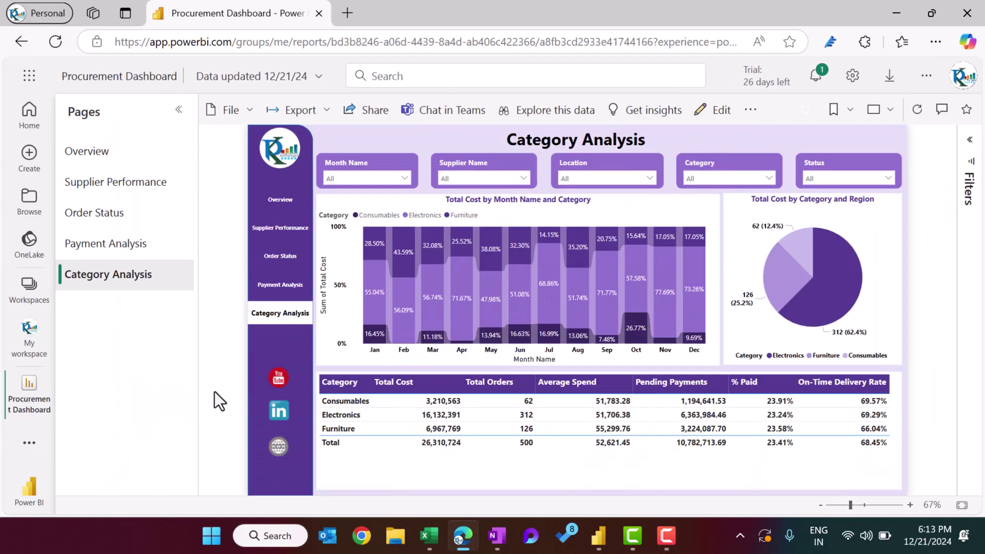
# In the Excel Data sheet, step through the headers from PO Number to Order Date
pyautogui.click(429, 536)
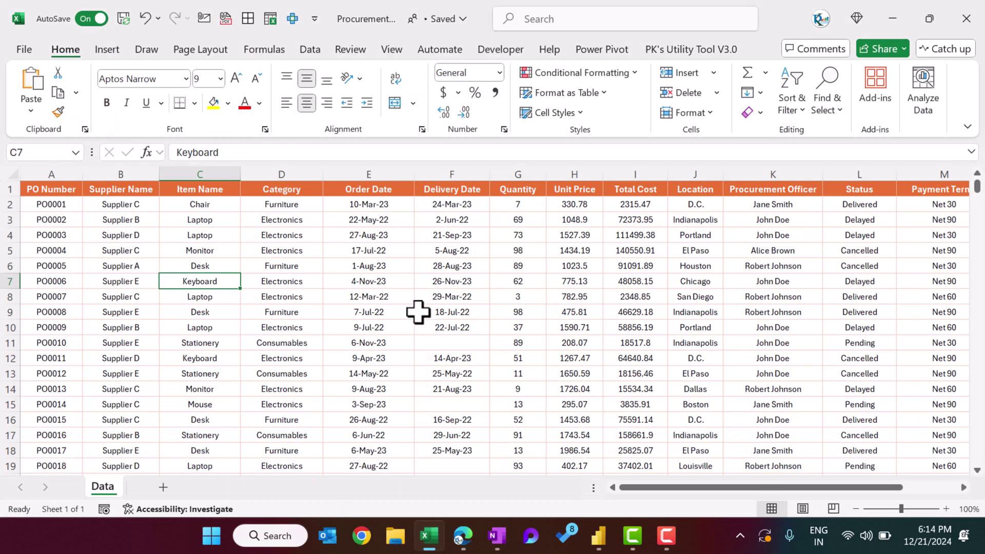
pyautogui.click(49, 190)
pyautogui.press('Down')
pyautogui.press('Up')
pyautogui.press('Right')
pyautogui.press('Right')
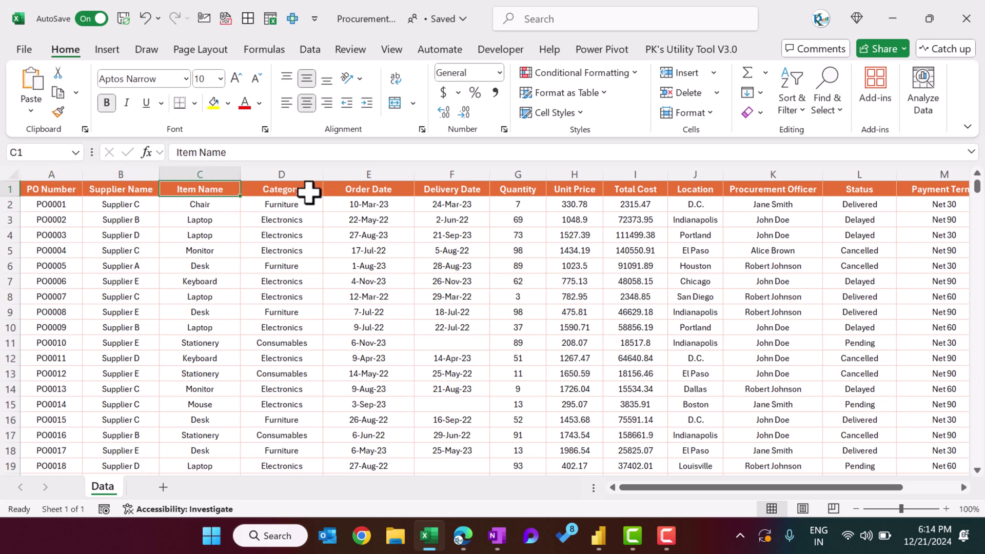
pyautogui.click(303, 188)
pyautogui.click(380, 188)
# Continue across the headers from Delivery Date through Total Cost and Location to Payment Status
pyautogui.click(465, 190)
pyautogui.click(533, 194)
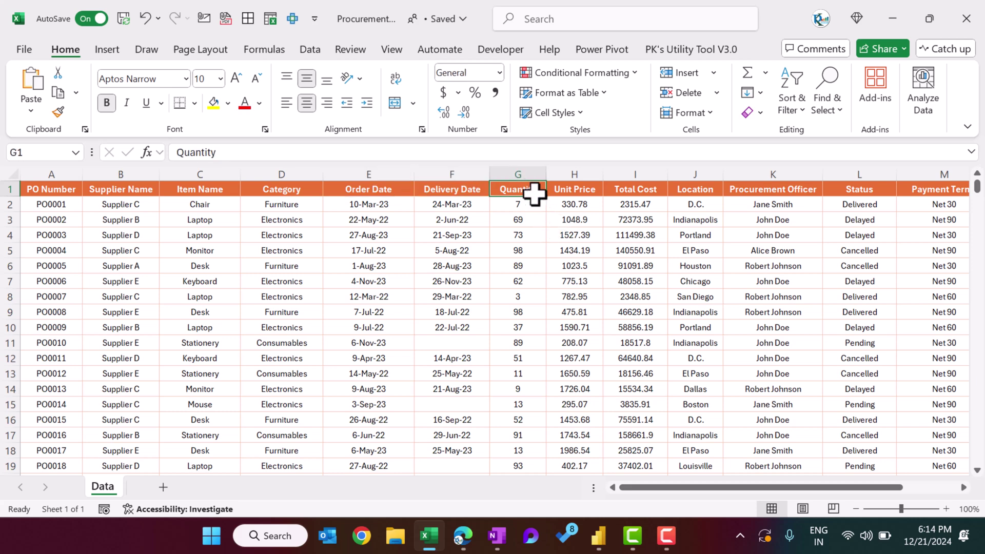
pyautogui.click(590, 192)
pyautogui.click(642, 189)
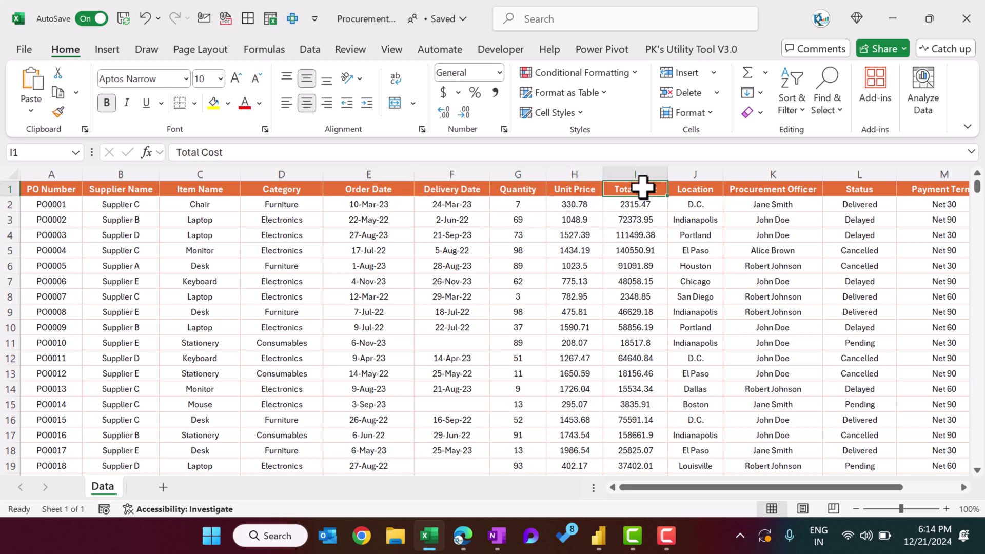
pyautogui.press('Right')
pyautogui.press('Right')
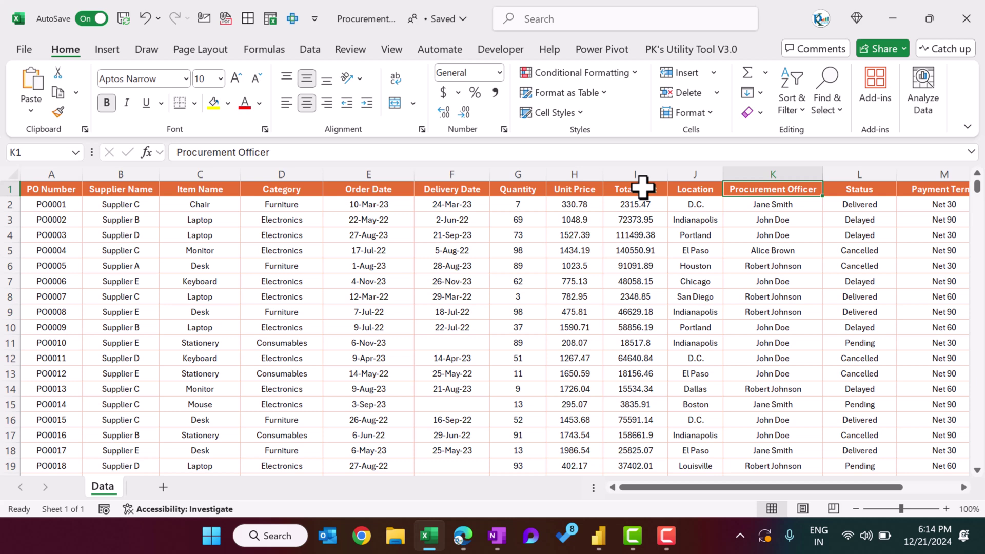
pyautogui.press('Right')
pyautogui.press('Right')
pyautogui.press('Right')
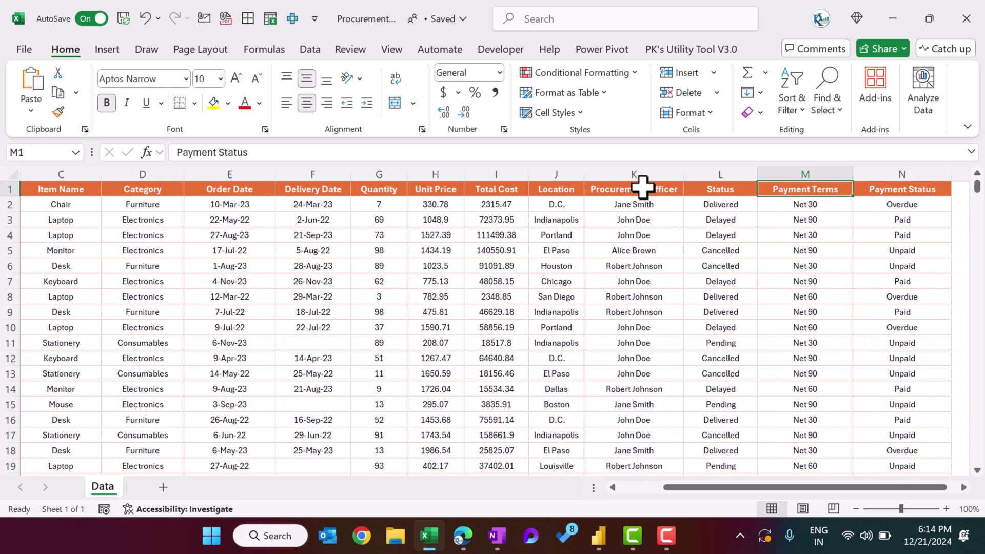
pyautogui.press('Right')
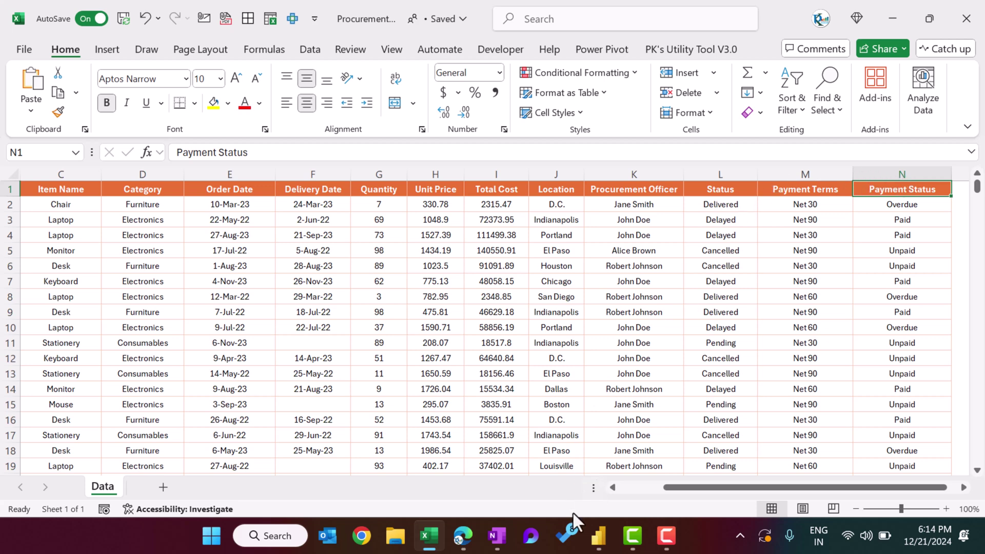
# Bring the Power BI Desktop report window back to the front
pyautogui.click(667, 536)
pyautogui.moveTo(599, 536)
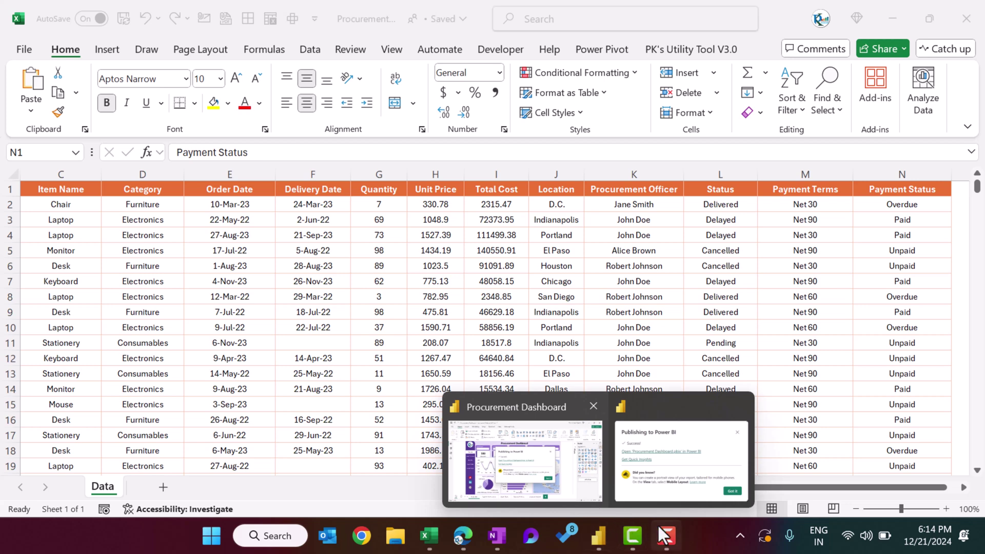
pyautogui.click(585, 494)
# Dismiss the publishing confirmation, show the Data pane fields, and switch to Table view
pyautogui.click(636, 367)
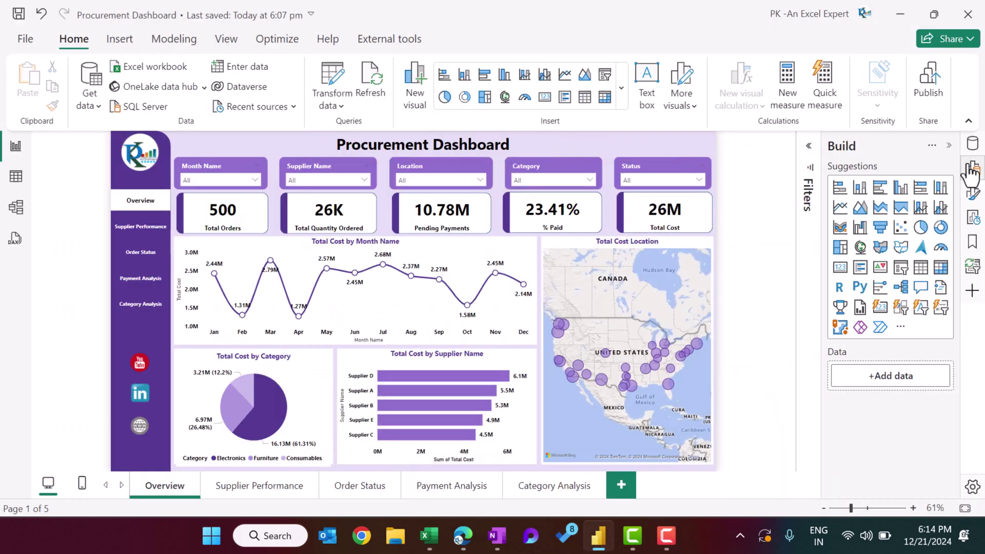
pyautogui.click(973, 143)
pyautogui.scroll(-5, 883, 290)
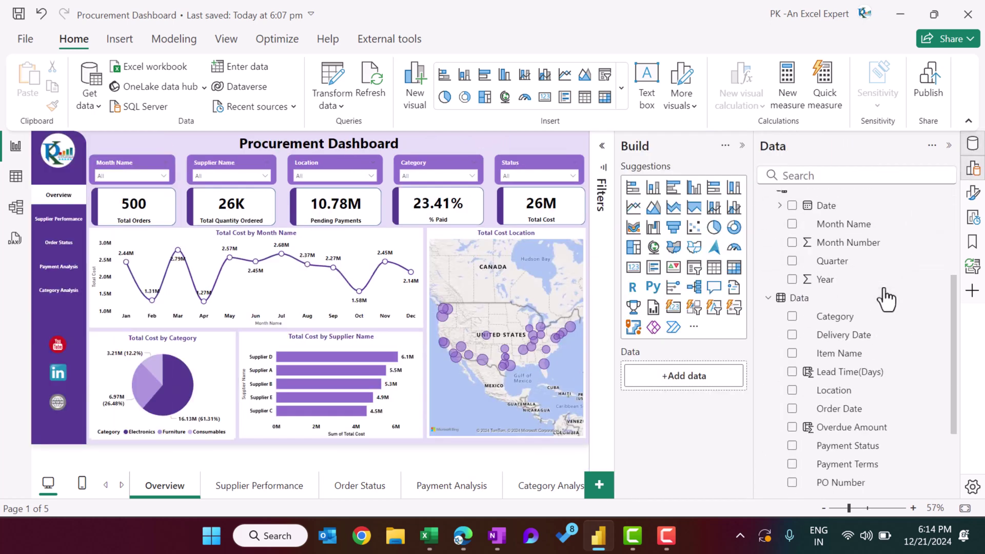
pyautogui.click(17, 177)
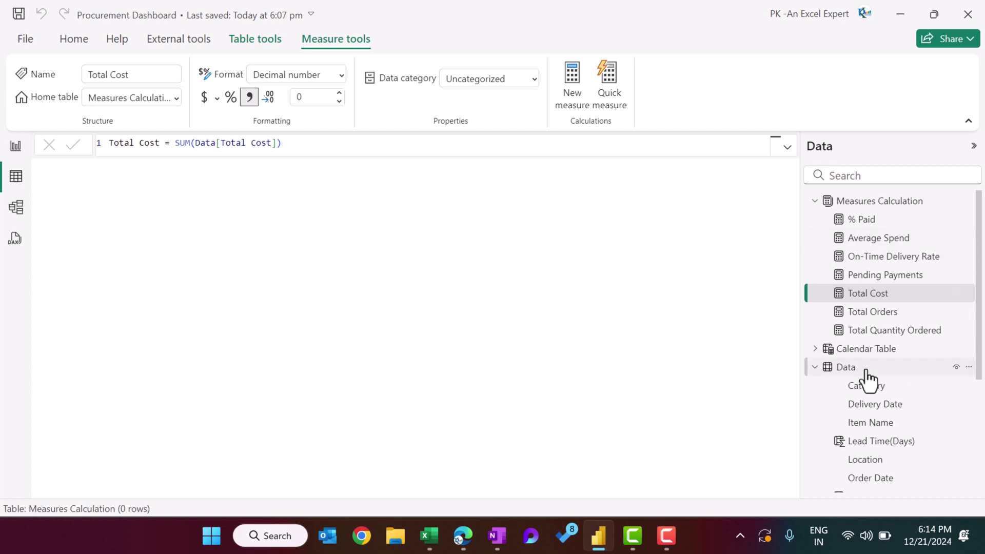
# Show the Data table's rows, scrolled right to the Lead Time(Days) column and its formula
pyautogui.scroll(-5, 864, 377)
pyautogui.scroll(2, 860, 334)
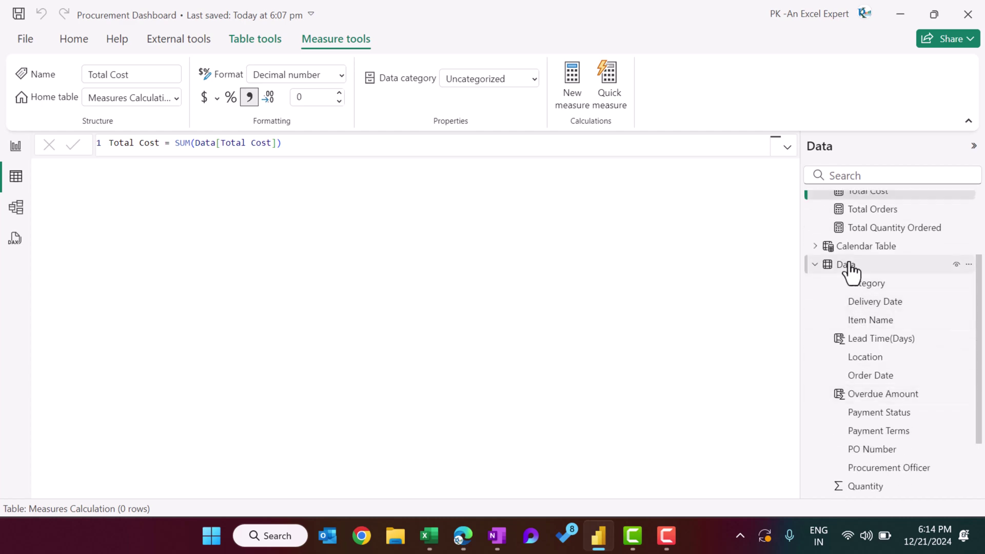
pyautogui.click(846, 267)
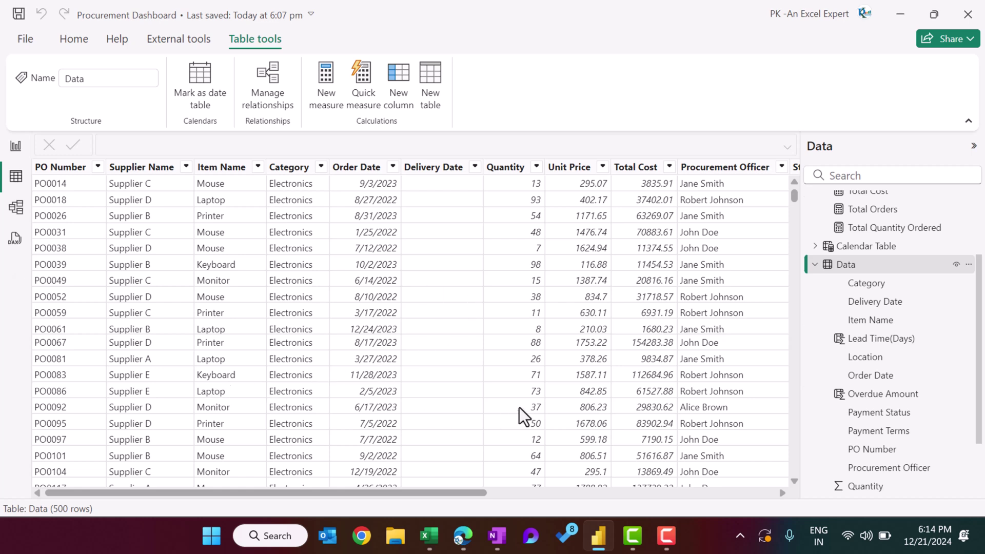
pyautogui.moveTo(399, 491); pyautogui.dragTo(746, 477)
pyautogui.scroll(-2, 889, 342)
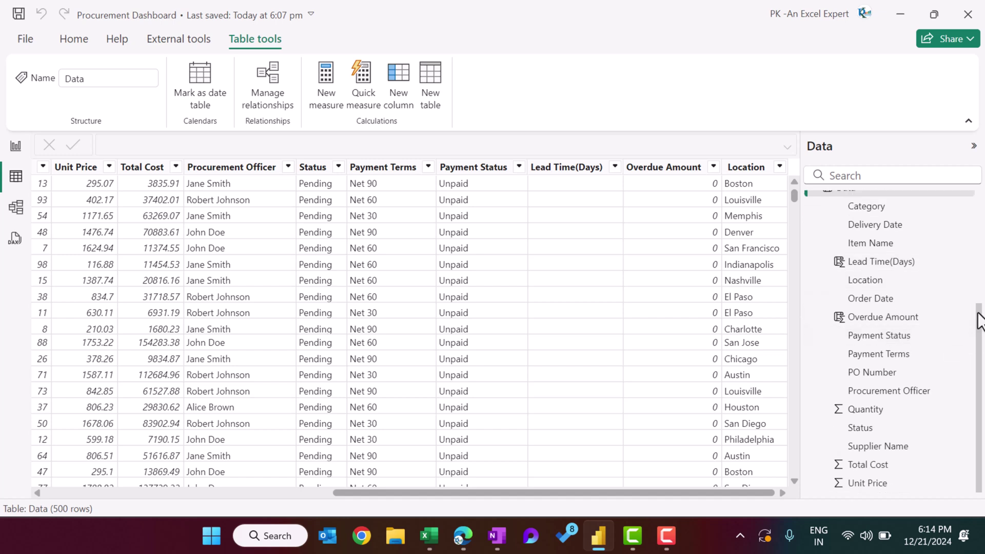
pyautogui.click(879, 263)
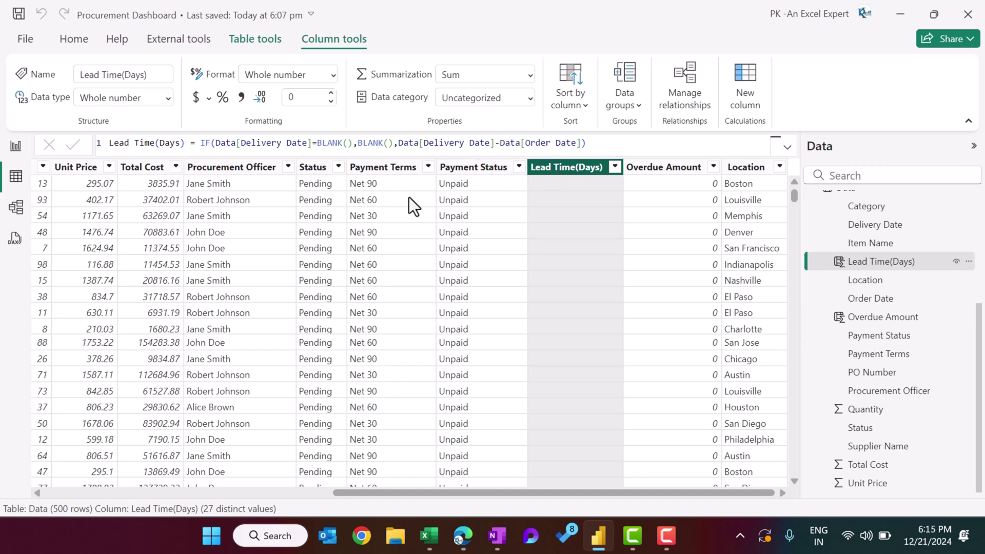
# Scroll the table to the Overdue Amount column and show its formula
pyautogui.moveTo(384, 494); pyautogui.dragTo(215, 491)
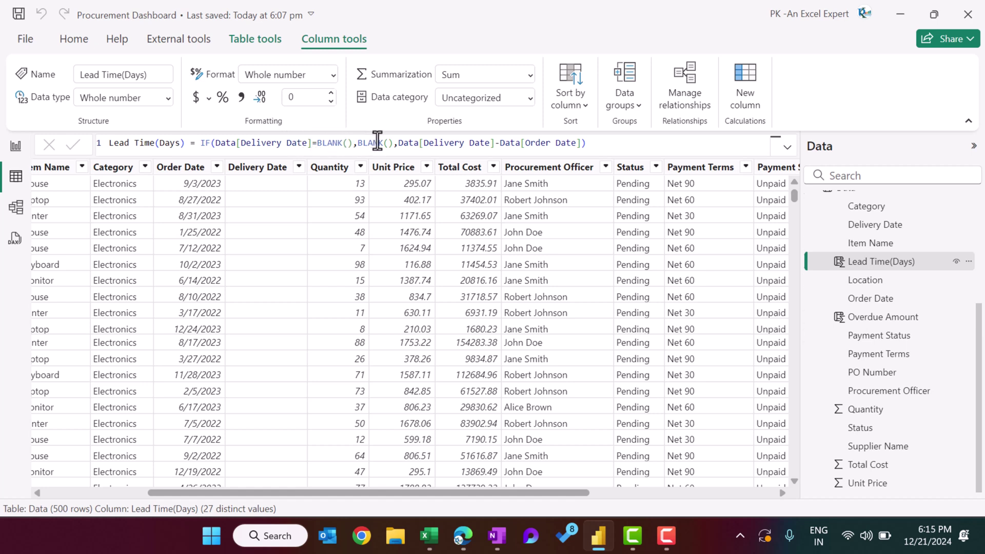
pyautogui.moveTo(463, 491); pyautogui.dragTo(655, 492)
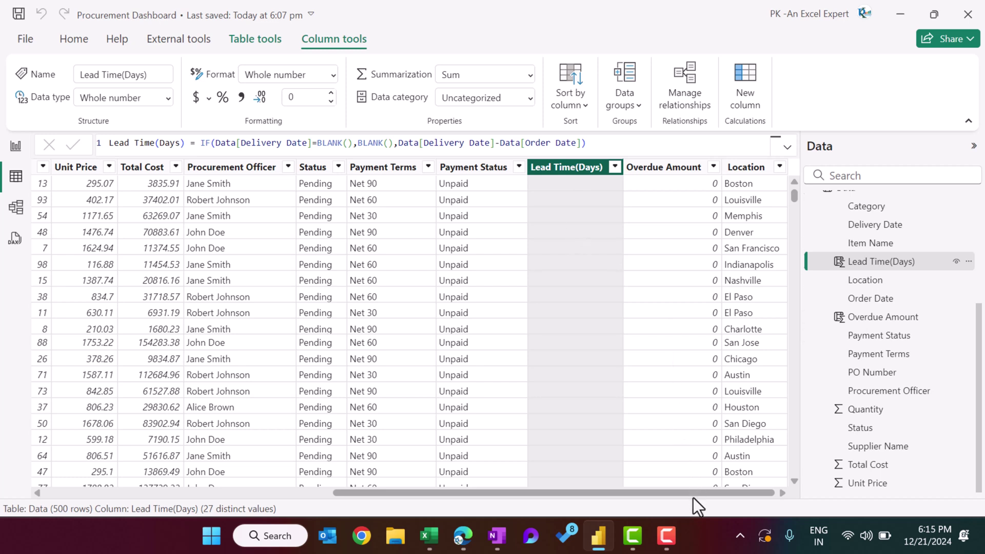
pyautogui.click(671, 176)
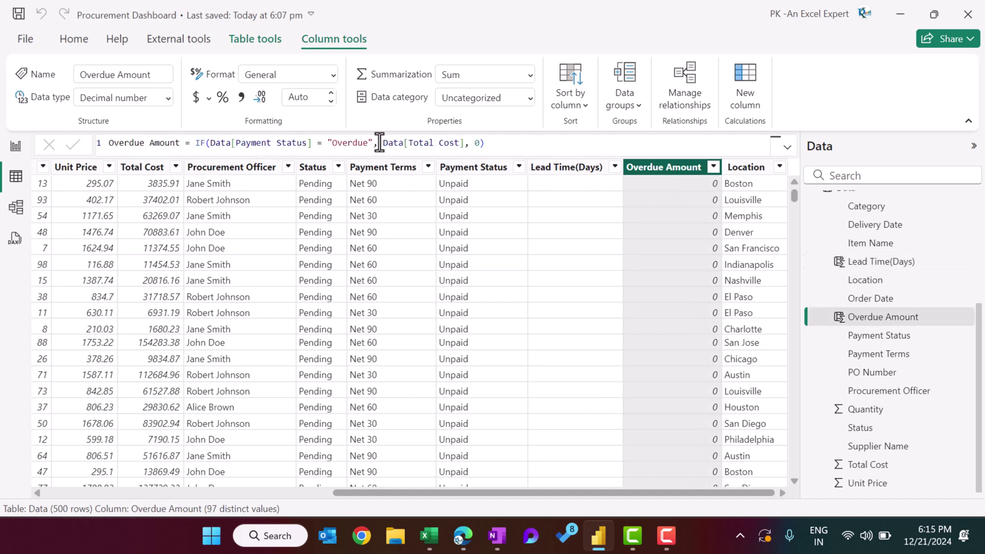
# Cross-check the Total Cost and Status columns, then show the Overdue Amount formula again
pyautogui.moveTo(507, 495); pyautogui.dragTo(355, 489)
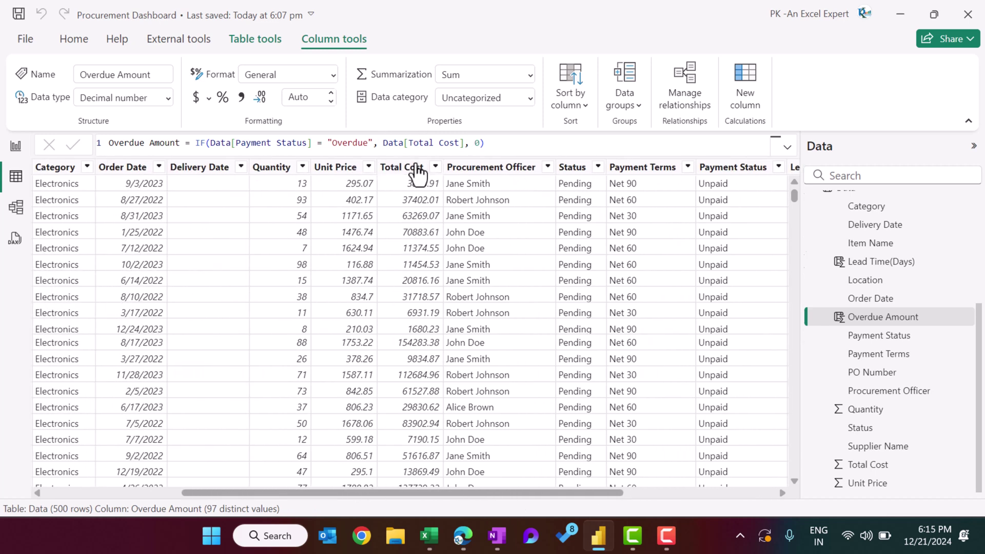
pyautogui.click(418, 173)
pyautogui.click(579, 174)
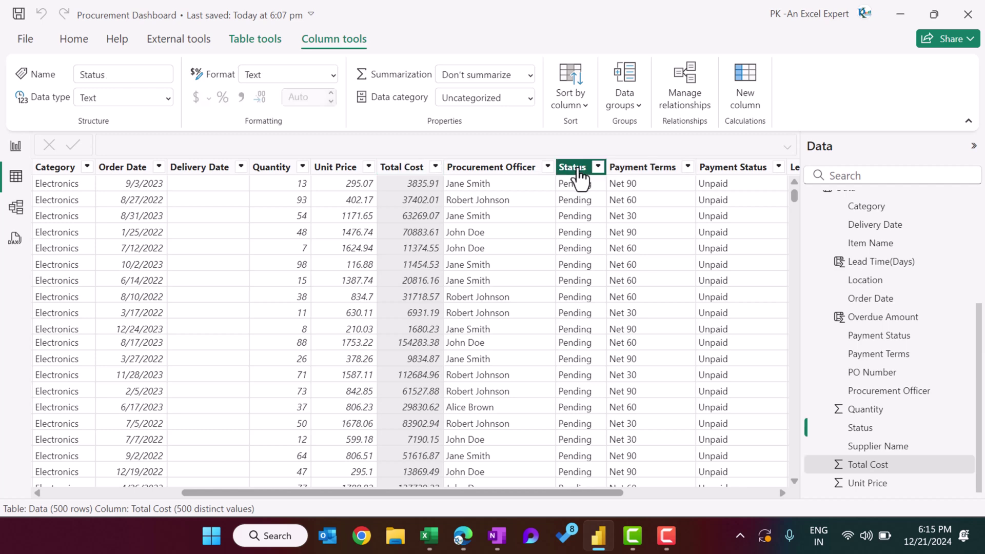
pyautogui.click(407, 174)
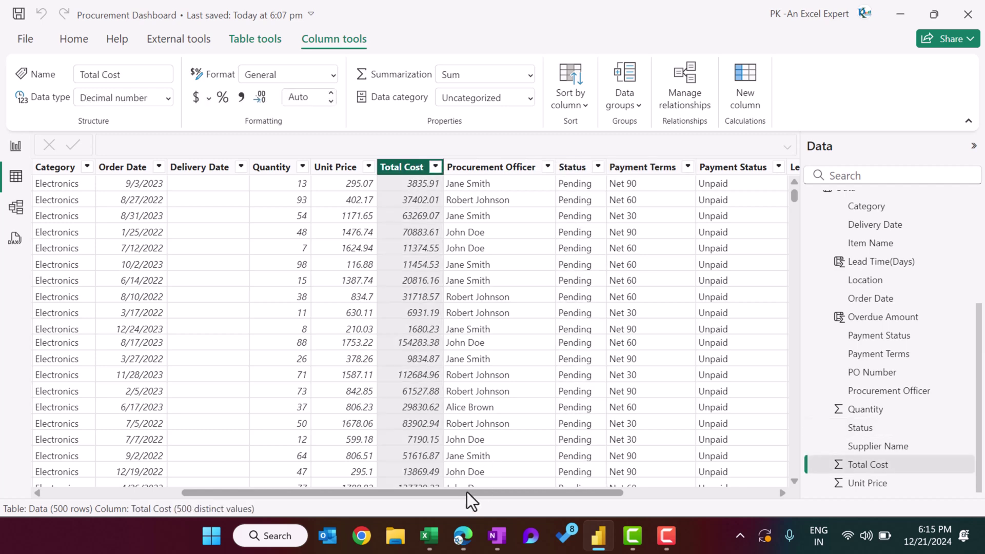
pyautogui.moveTo(467, 491); pyautogui.dragTo(694, 493)
pyautogui.click(667, 169)
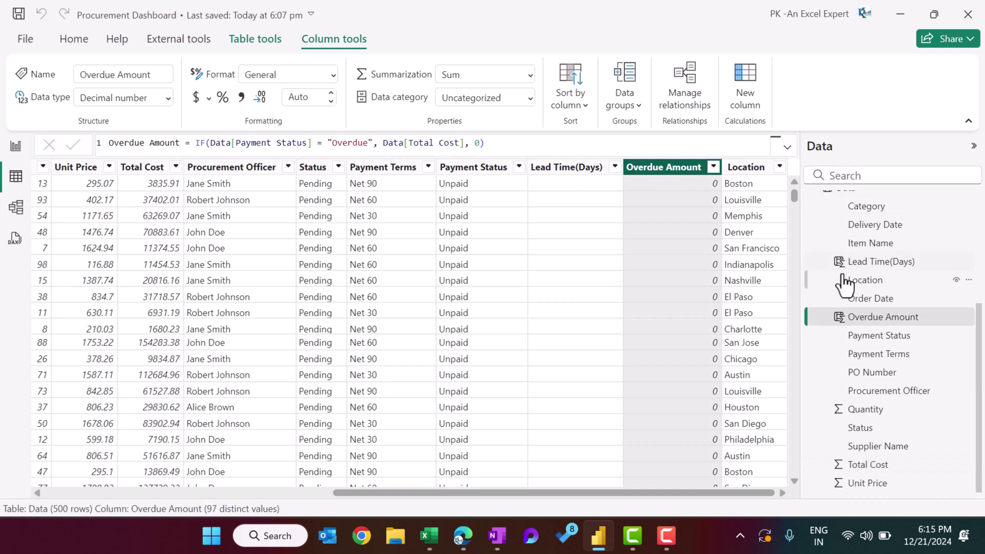
pyautogui.scroll(5, 854, 282)
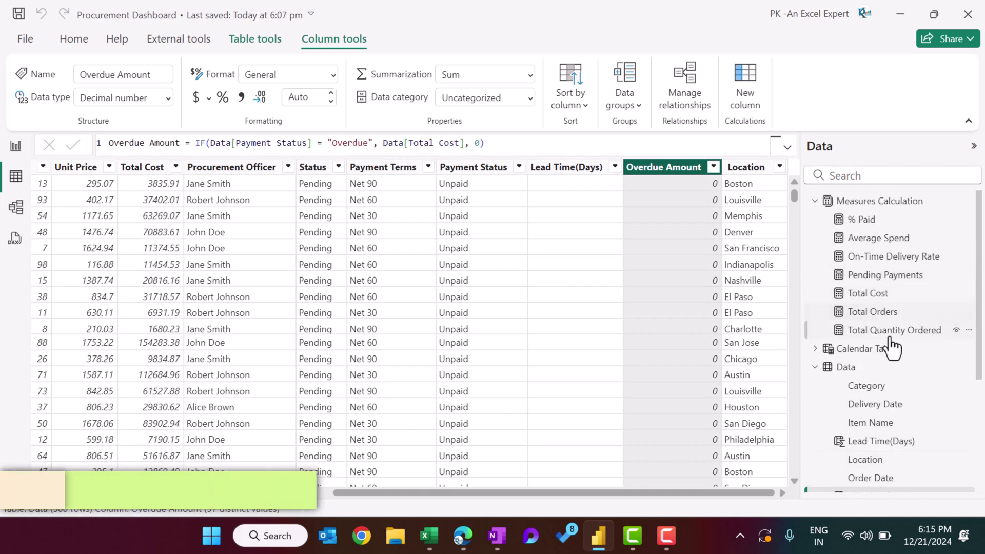
# Display the Calendar Table's definition with its CALENDAR function highlighted, then go to Model view
pyautogui.click(841, 352)
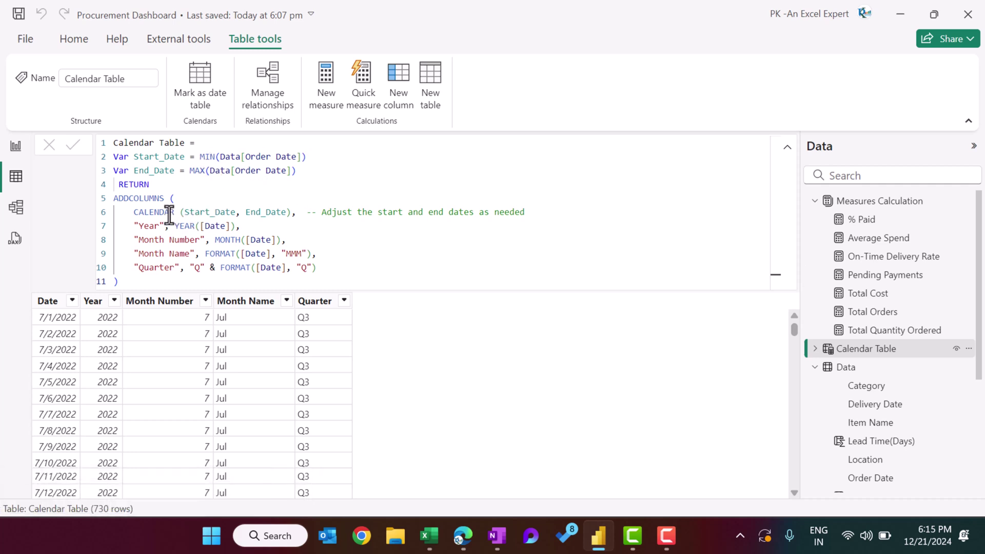
pyautogui.moveTo(144, 212); pyautogui.dragTo(177, 212)
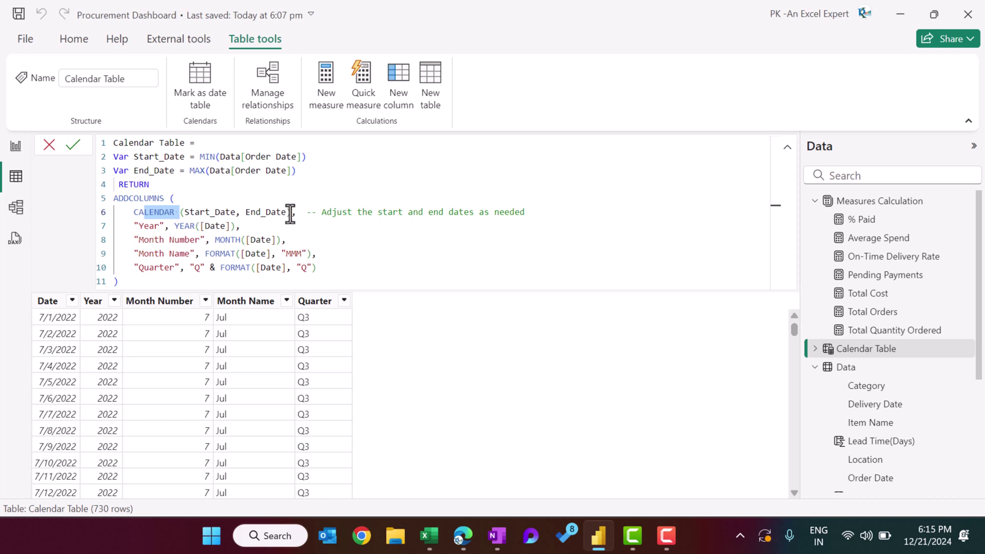
pyautogui.click(16, 208)
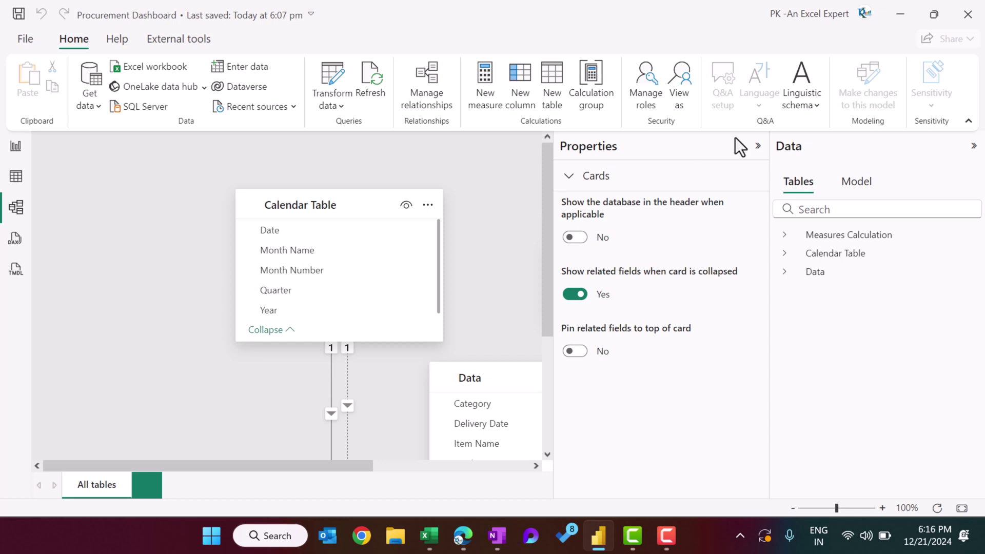
# Collapse the Properties and Data panes to inspect the Order Date relationship, then return to Report view
pyautogui.click(757, 147)
pyautogui.click(974, 146)
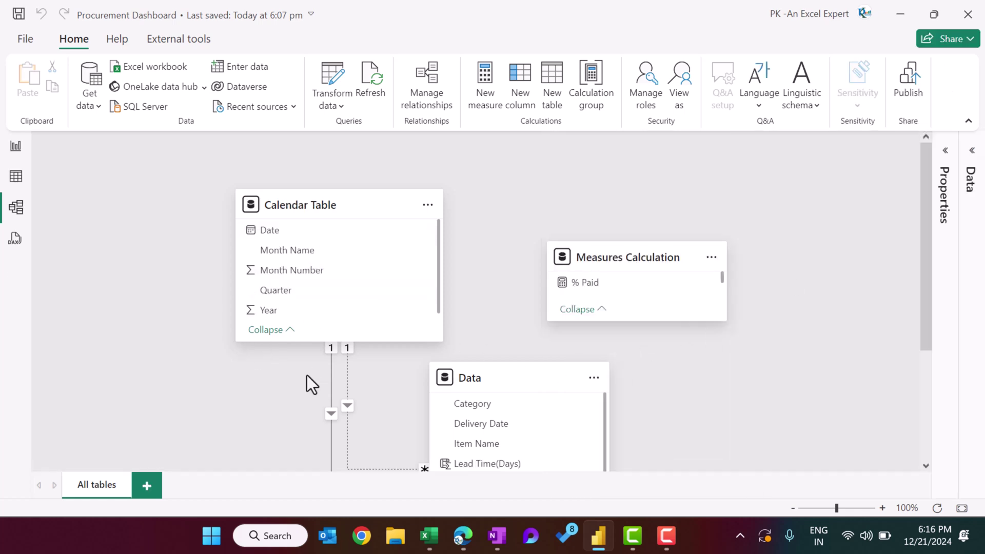
pyautogui.scroll(-3, 334, 378)
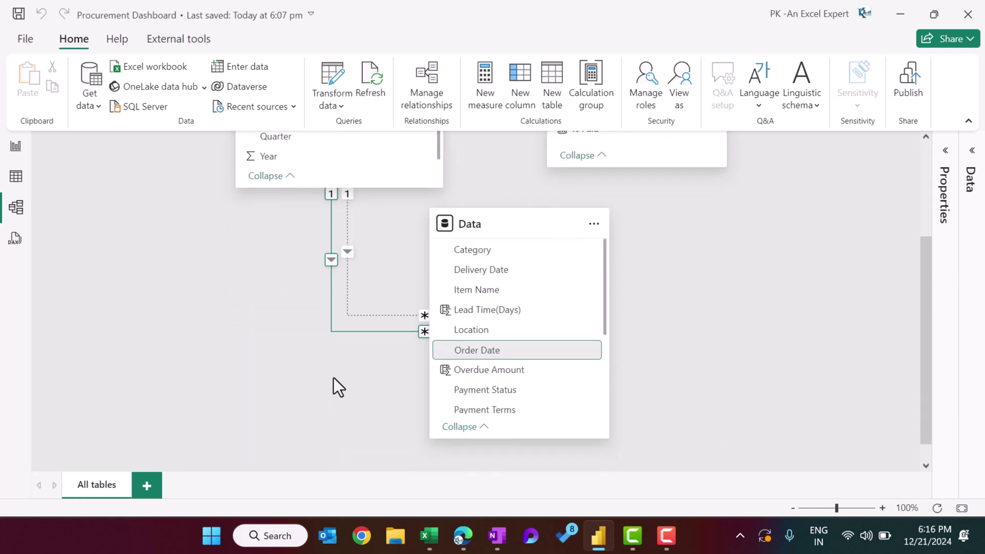
pyautogui.scroll(3, 273, 337)
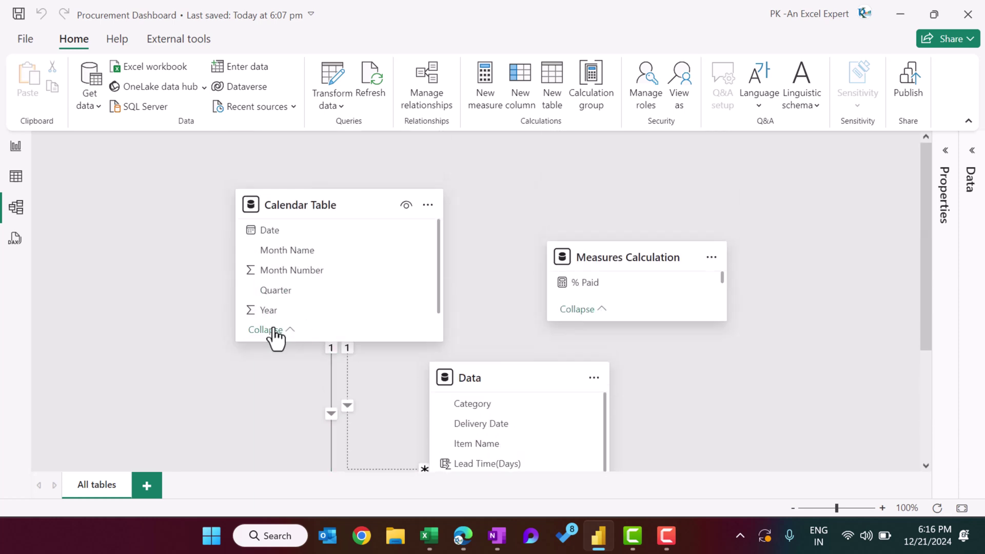
pyautogui.click(15, 145)
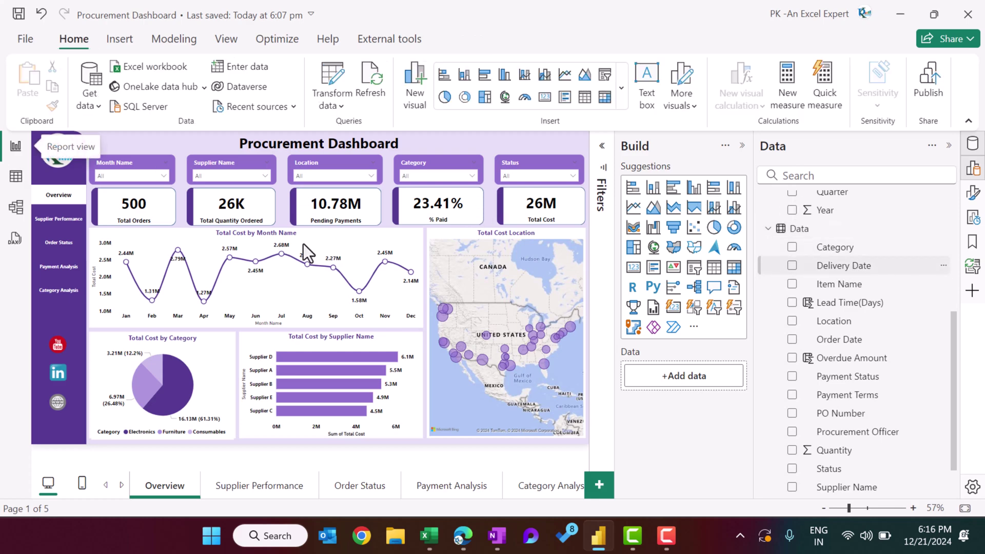
# Review the Total Quantity Ordered, Total Orders (DISTINCTCOUNT) and Total Cost measure formulas
pyautogui.scroll(3, 922, 252)
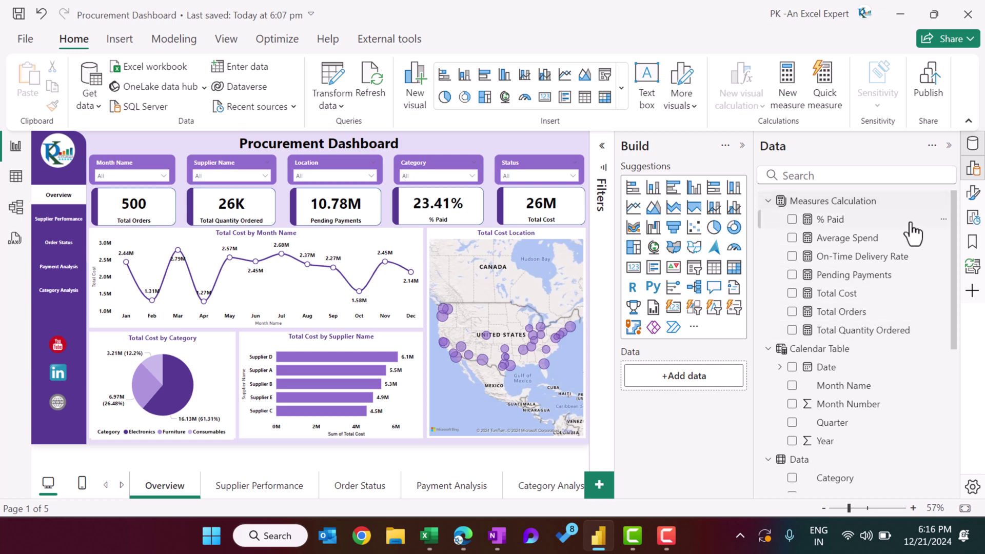
pyautogui.click(865, 333)
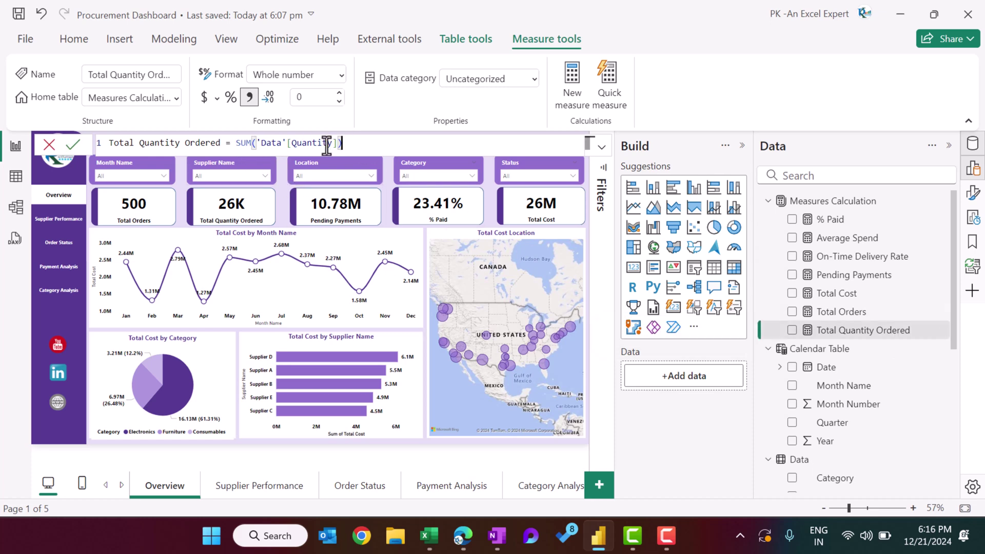
pyautogui.click(842, 311)
pyautogui.moveTo(206, 143); pyautogui.dragTo(370, 144)
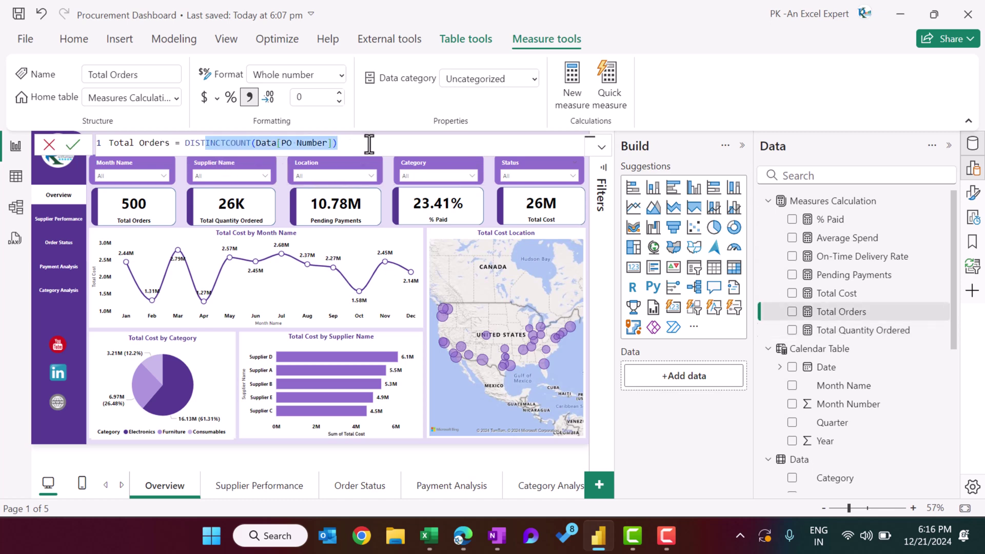
pyautogui.click(370, 144)
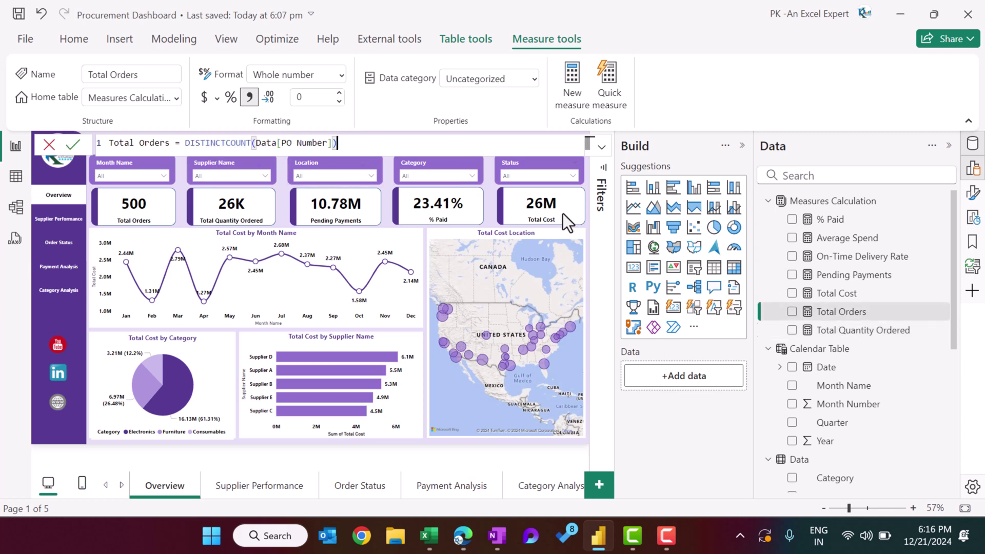
pyautogui.click(835, 296)
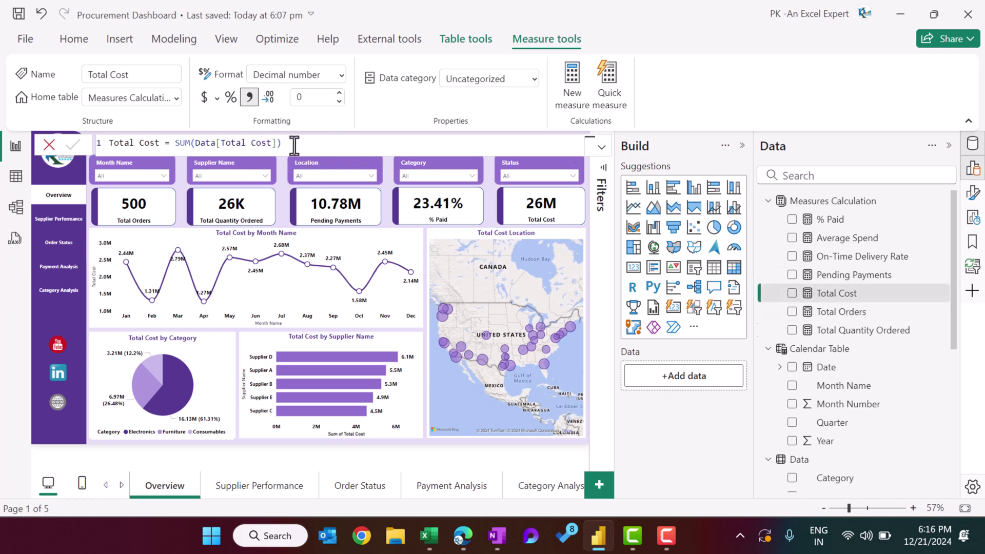
# Inspect Pending Payments' Total Cost sum, Unpaid and not-Cancelled conditions, committing it unchanged
pyautogui.click(852, 275)
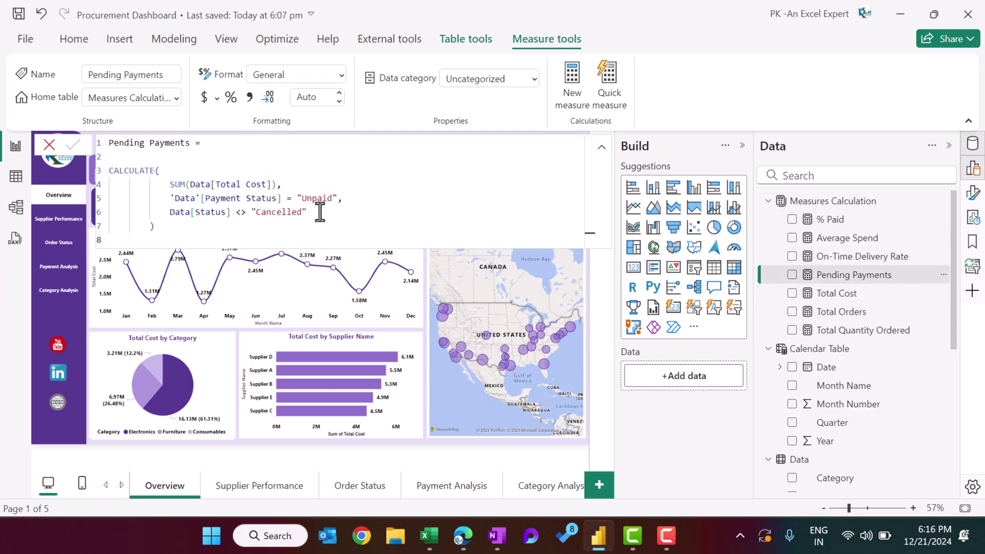
pyautogui.moveTo(170, 185); pyautogui.dragTo(275, 184)
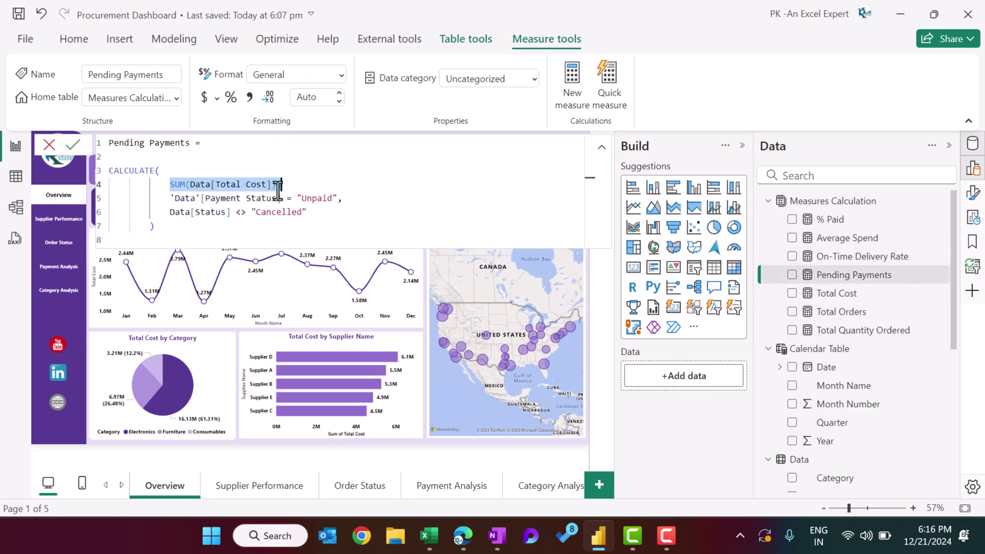
pyautogui.moveTo(177, 198); pyautogui.dragTo(392, 200)
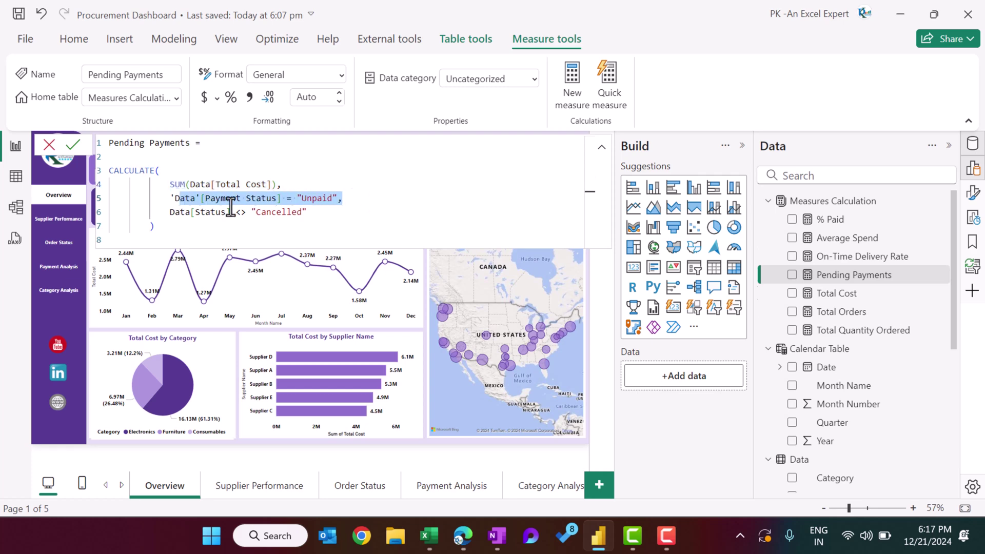
pyautogui.moveTo(169, 212); pyautogui.dragTo(387, 211)
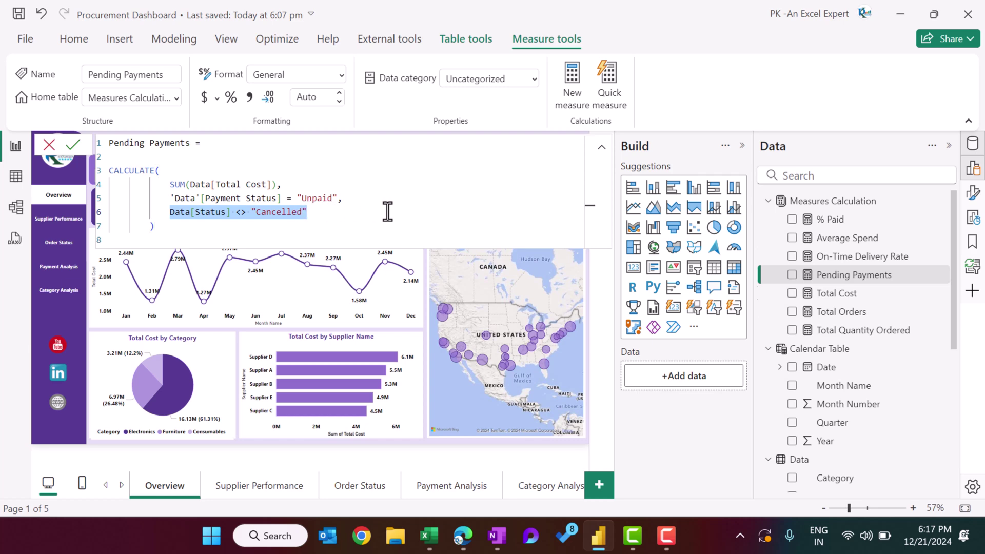
pyautogui.moveTo(308, 198); pyautogui.dragTo(164, 212)
pyautogui.press('Return')
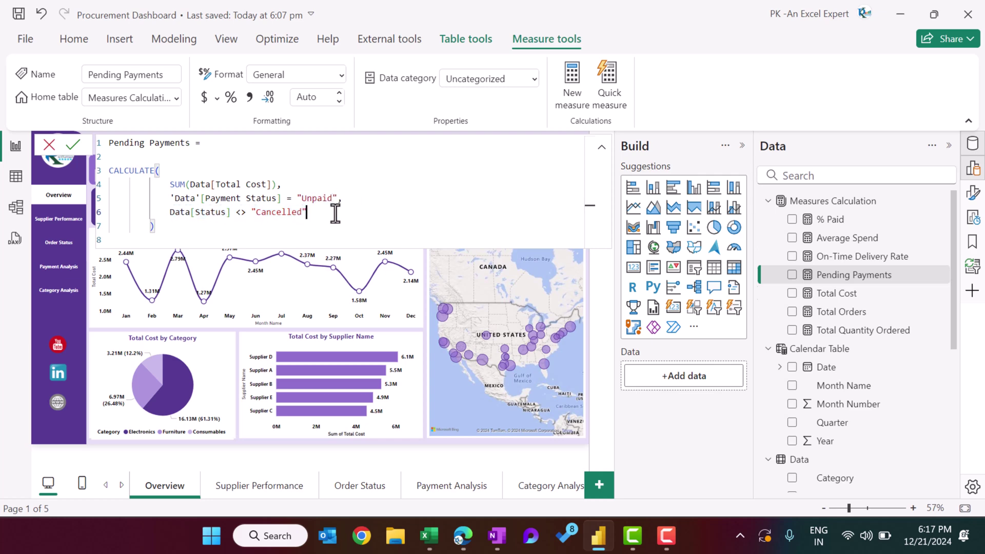
pyautogui.click(857, 256)
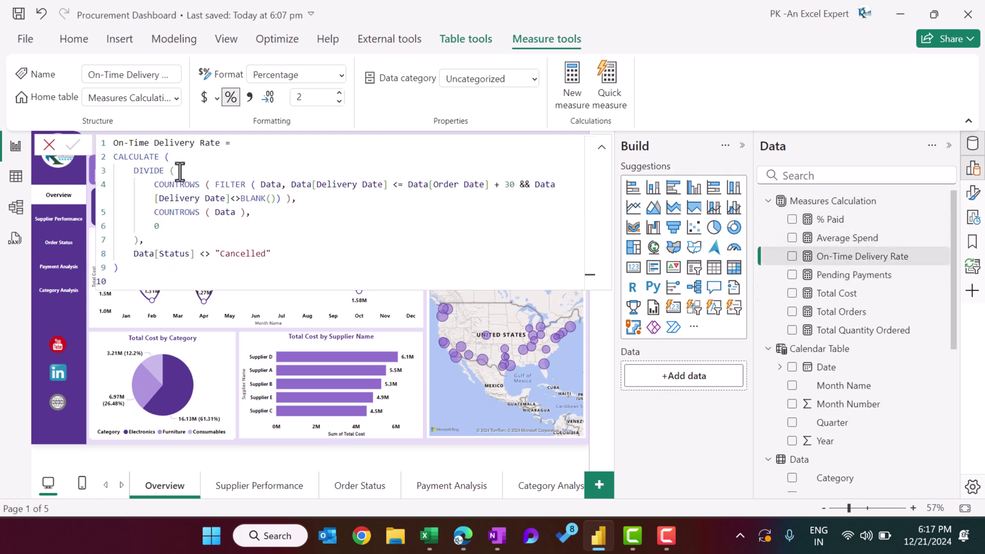
# Walk through On-Time Delivery Rate's numerator, denominator, Order Date + 30 days and Delivery Date not-blank conditions
pyautogui.moveTo(215, 185); pyautogui.dragTo(419, 185)
pyautogui.click(515, 184)
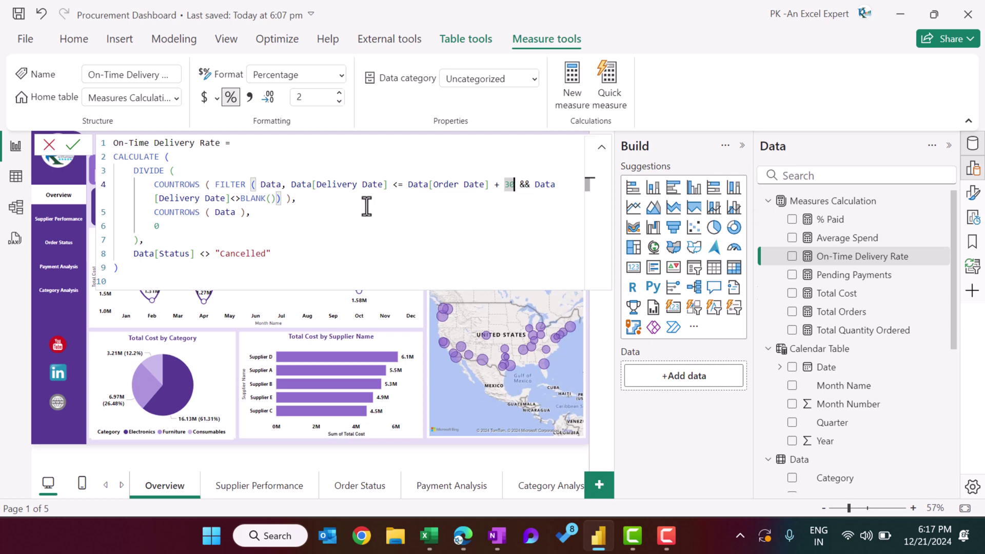
pyautogui.moveTo(146, 214); pyautogui.dragTo(251, 214)
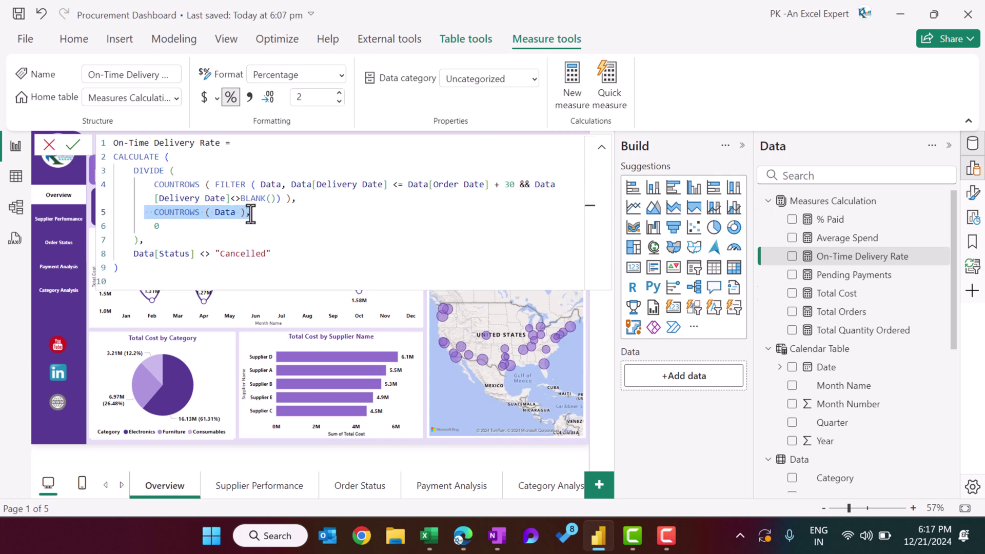
pyautogui.moveTo(154, 184); pyautogui.dragTo(282, 194)
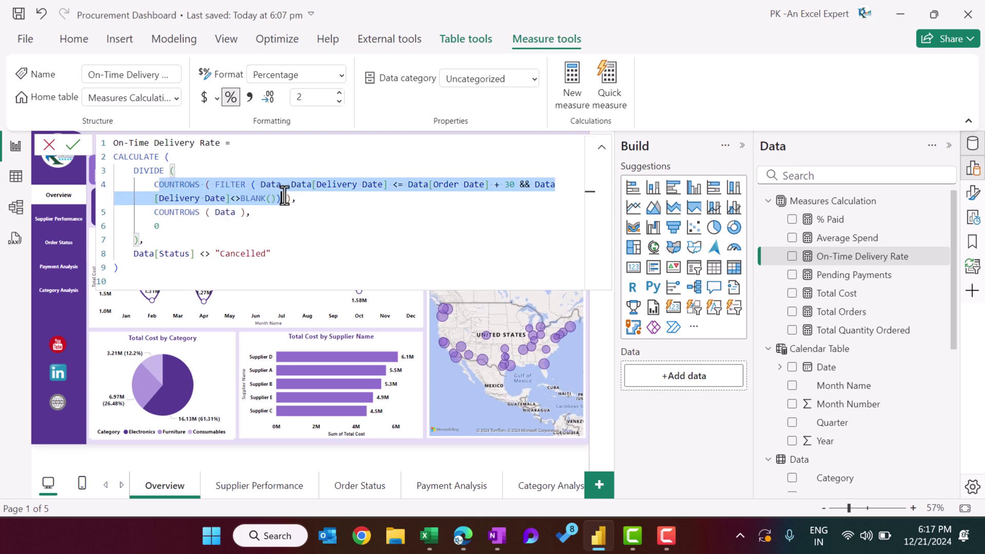
pyautogui.doubleClick(402, 184)
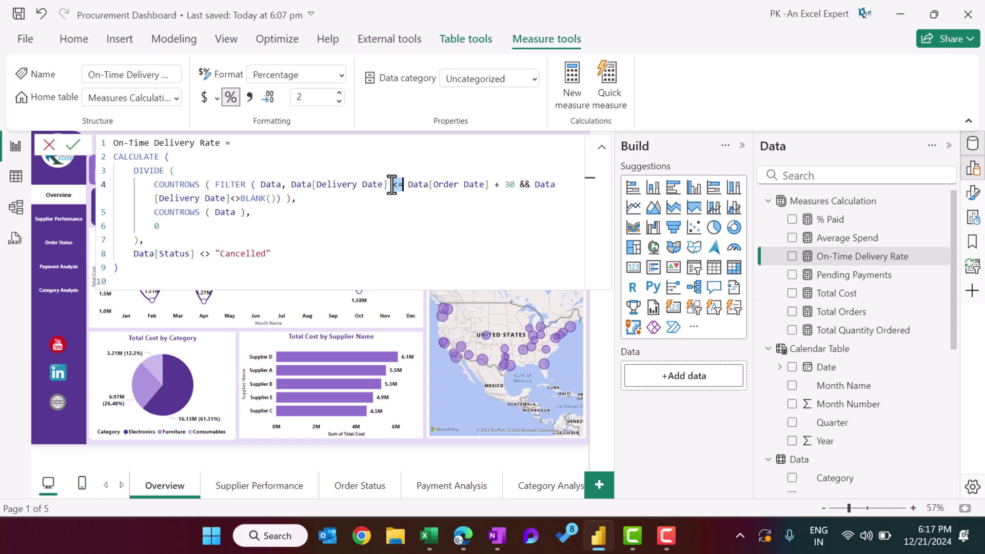
pyautogui.moveTo(429, 185); pyautogui.dragTo(514, 186)
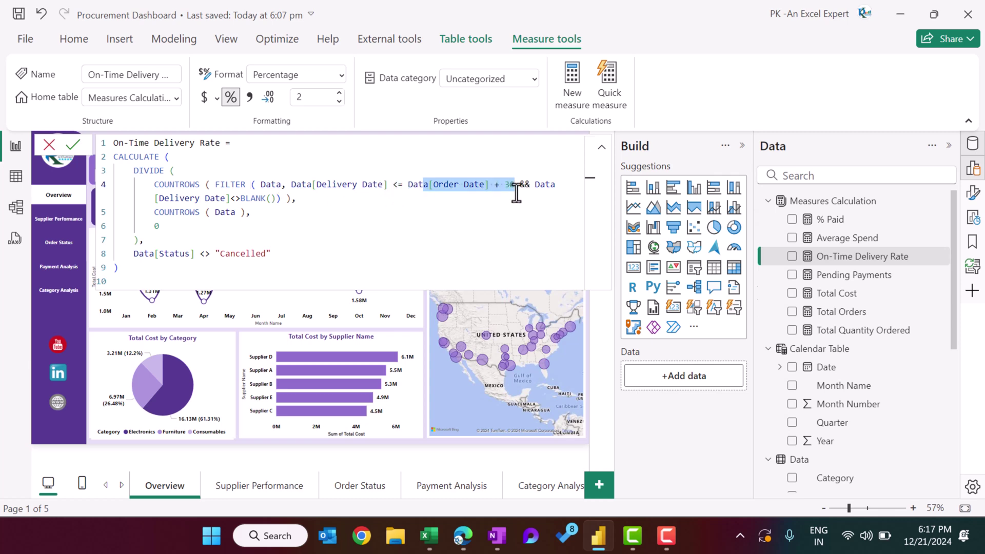
pyautogui.click(320, 196)
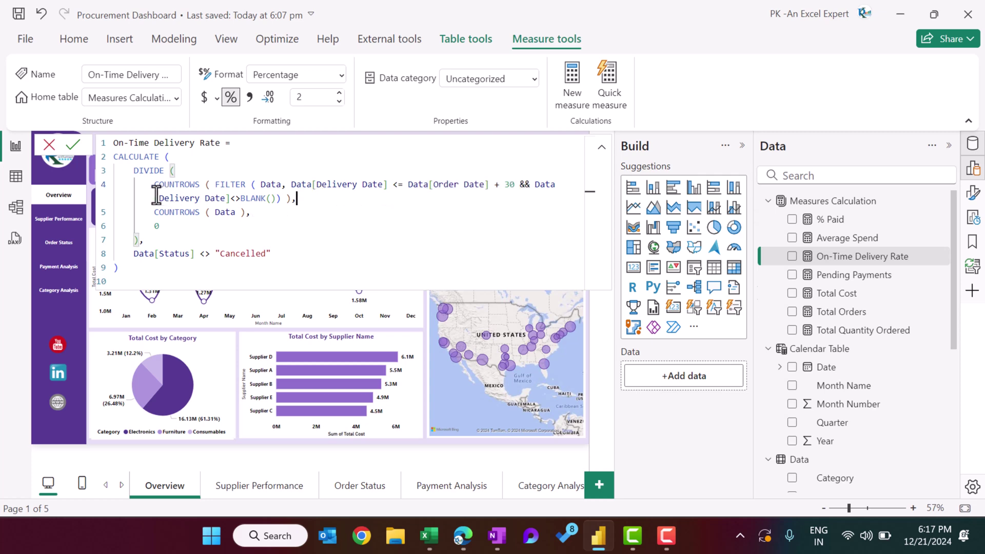
pyautogui.moveTo(155, 198); pyautogui.dragTo(231, 198)
pyautogui.click(281, 198)
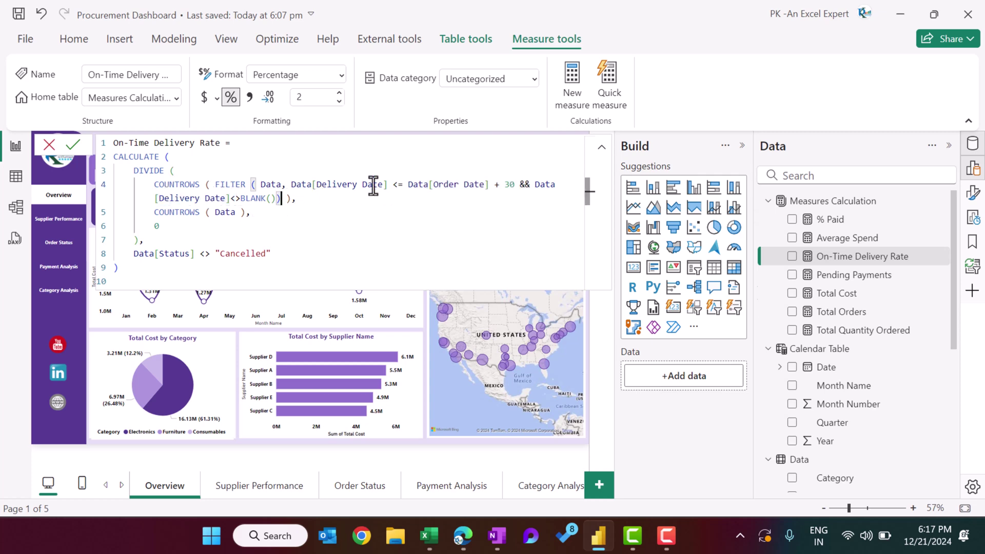
# Review the Average Spend and % Paid formulas, then close the formula bar and Data pane
pyautogui.click(855, 240)
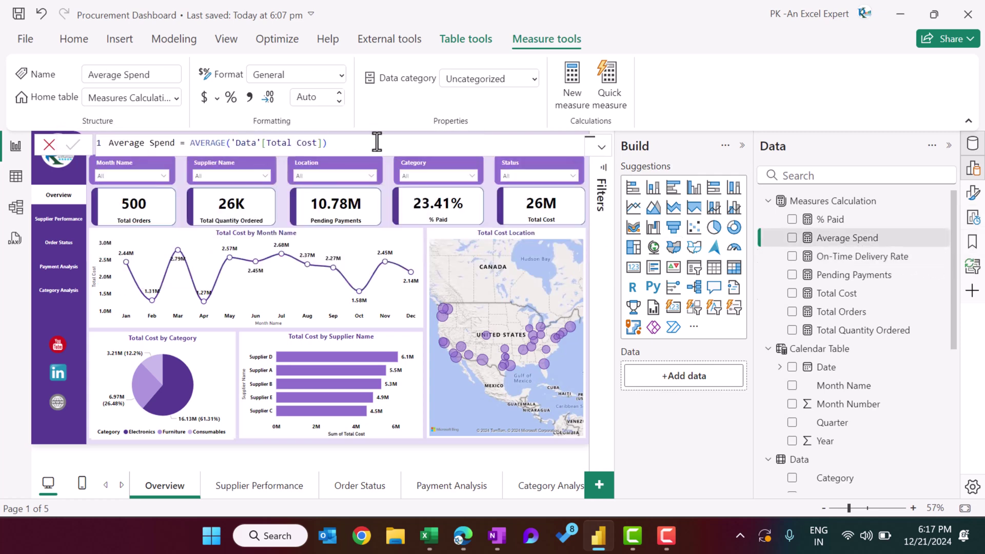
pyautogui.click(835, 221)
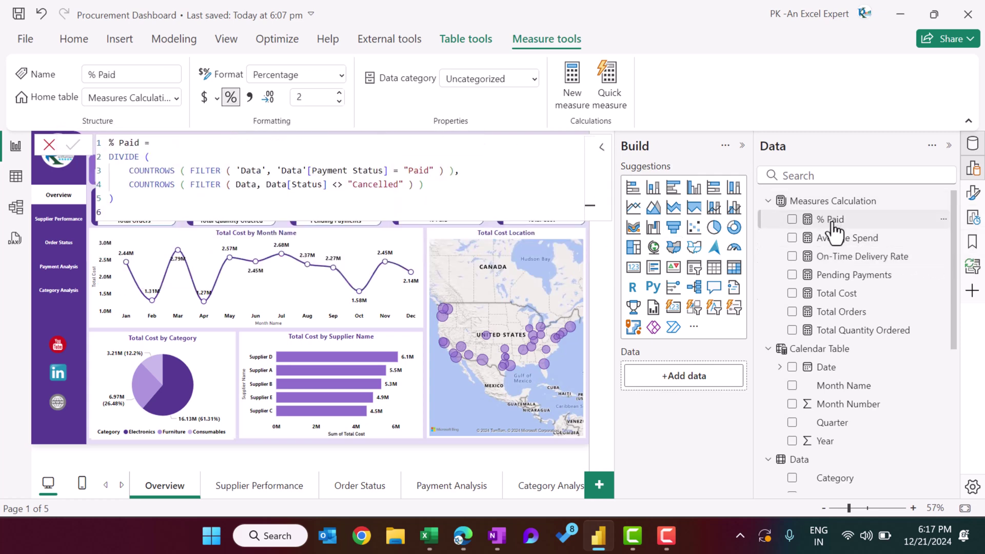
pyautogui.moveTo(451, 175); pyautogui.dragTo(420, 185)
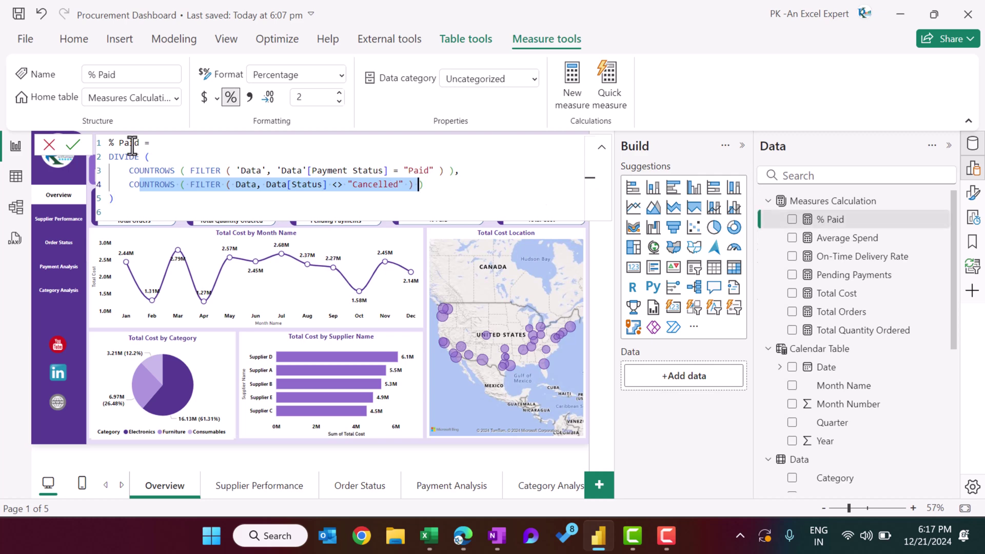
pyautogui.click(50, 145)
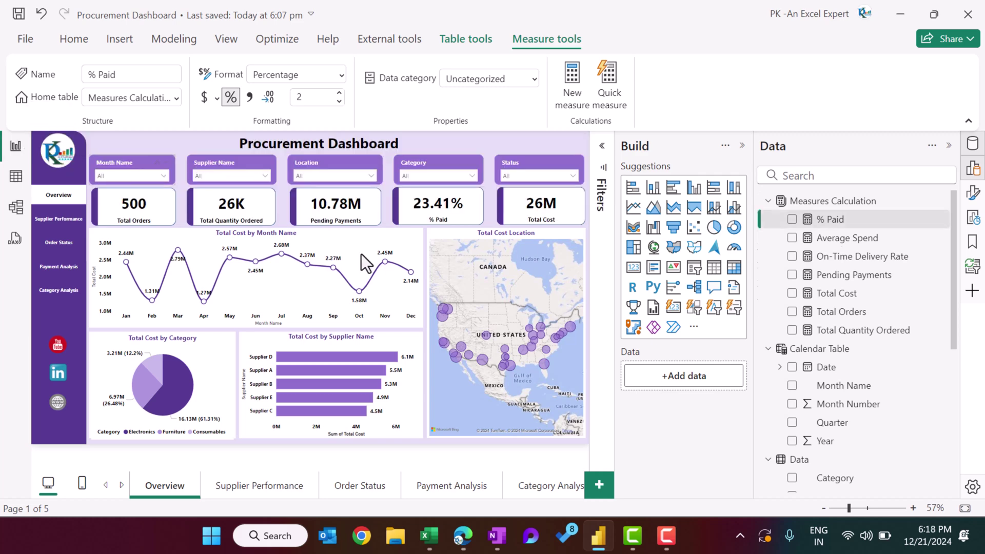
pyautogui.click(949, 146)
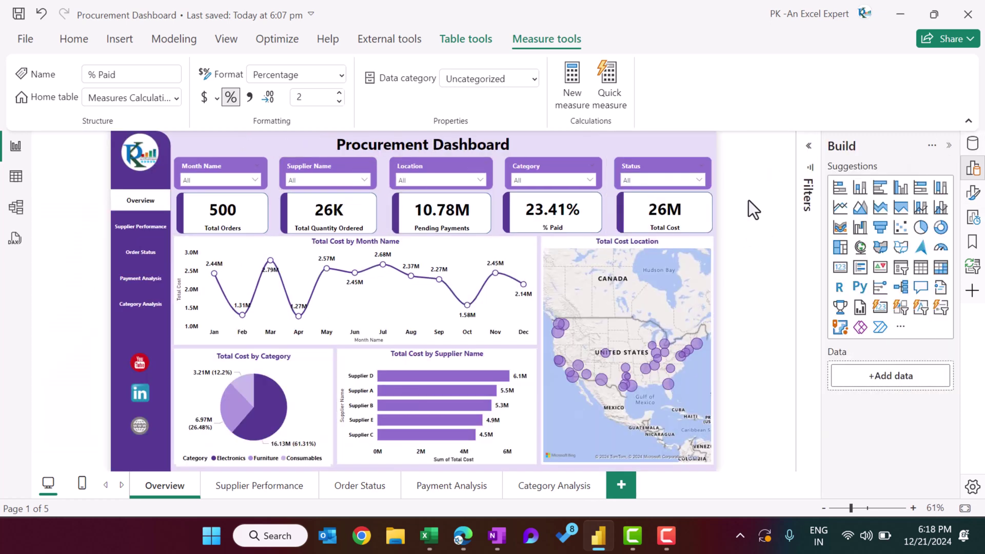
# Drag the purple navigation bar shape aside to reveal the page buttons, then undo the move
pyautogui.click(721, 179)
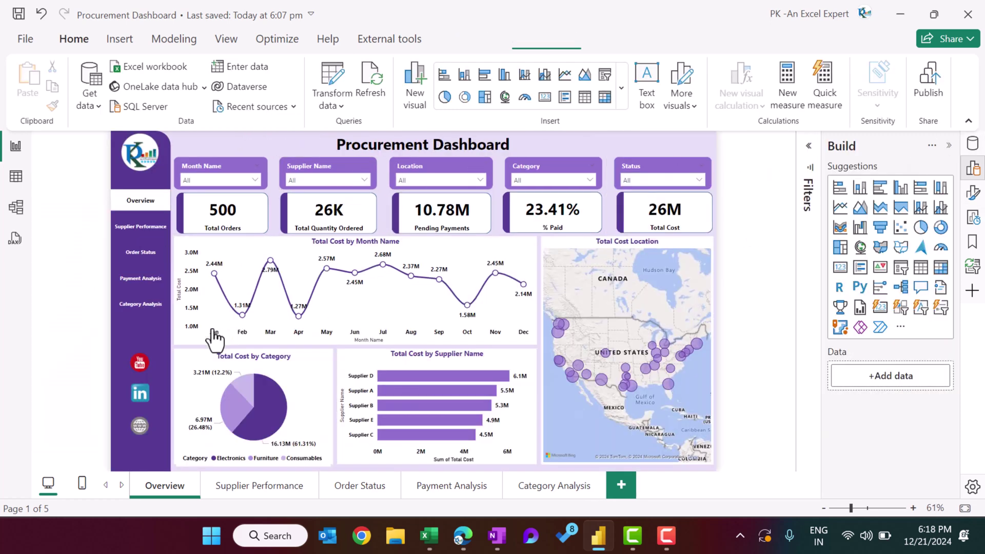
pyautogui.click(167, 345)
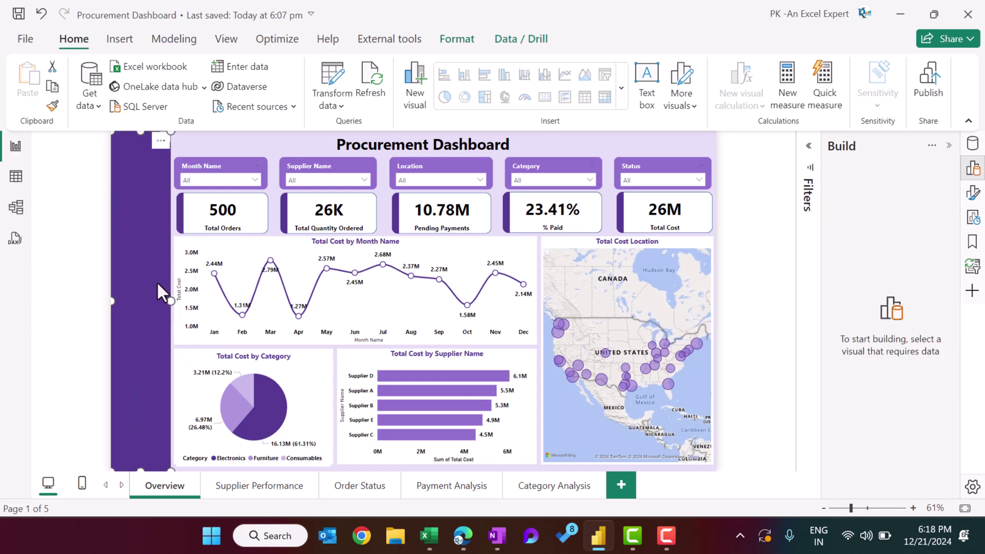
pyautogui.moveTo(158, 260); pyautogui.dragTo(240, 260)
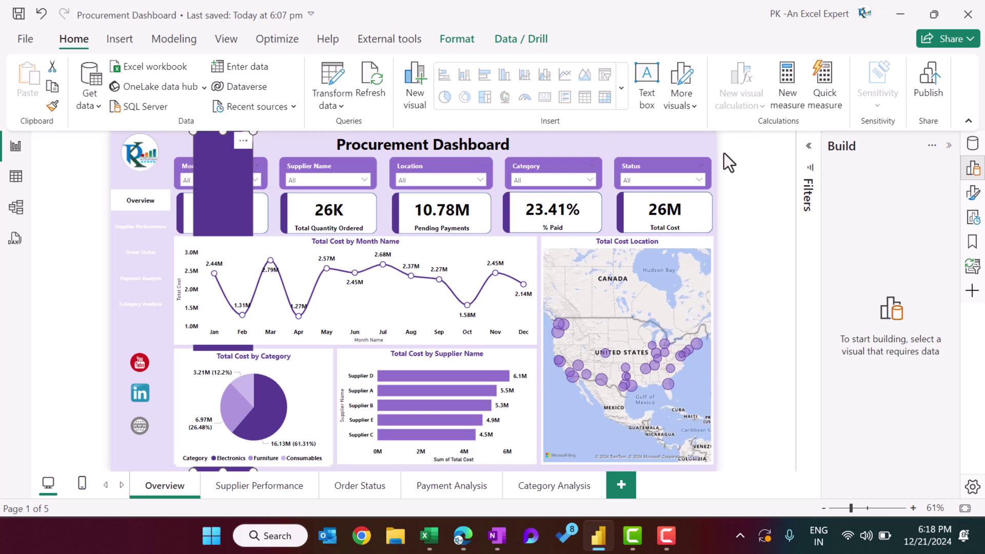
pyautogui.hotkey('ctrl', 'z')
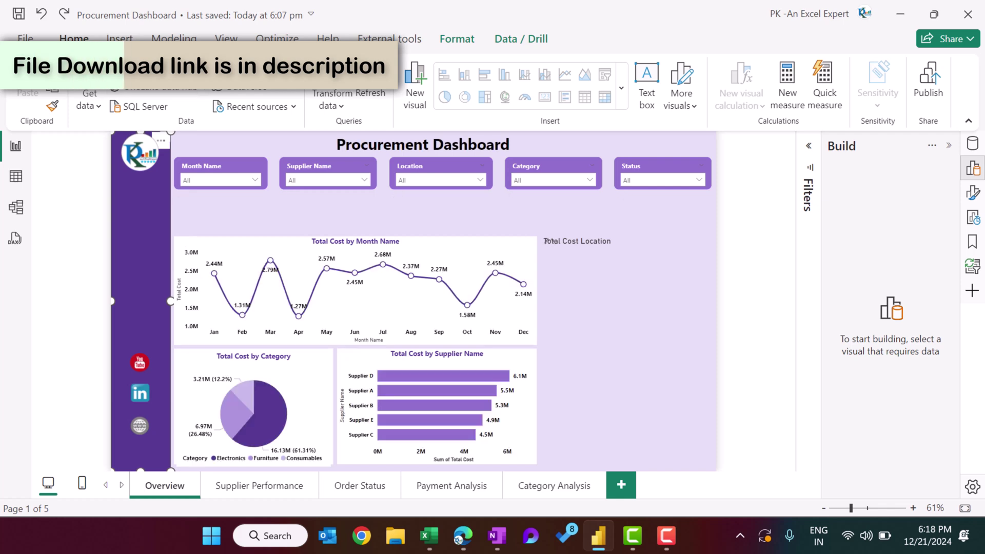
# Browse the Insert ribbon's Shapes list without adding anything
pyautogui.click(119, 38)
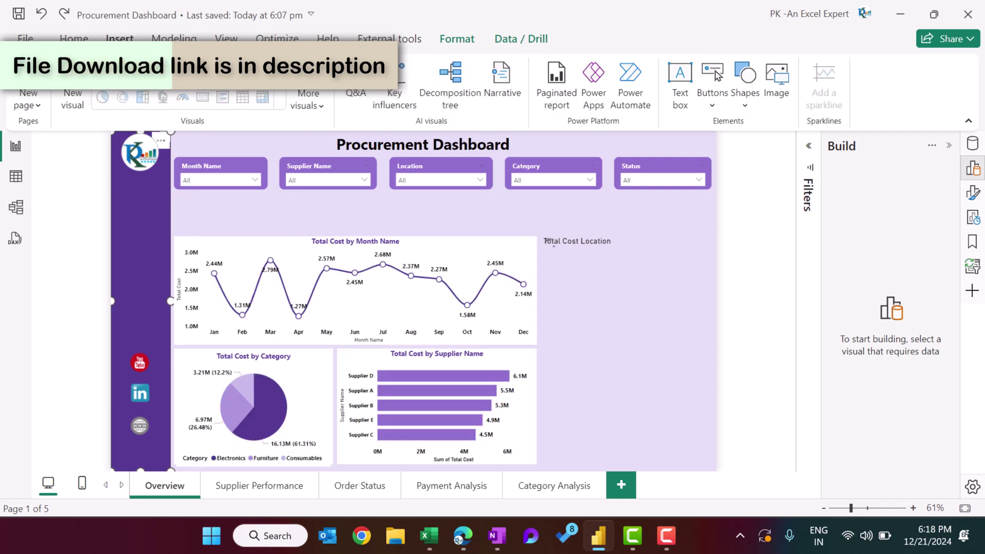
pyautogui.click(753, 106)
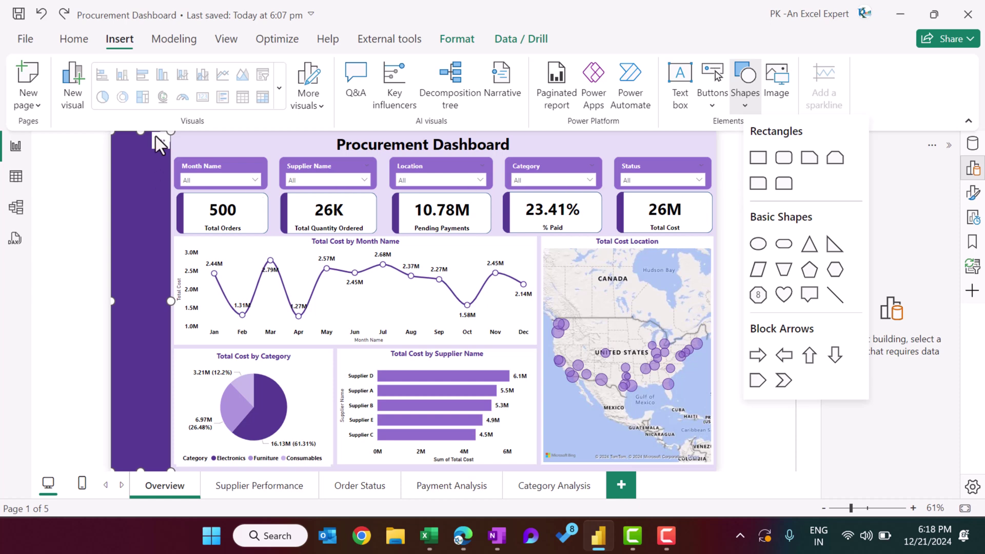
pyautogui.click(156, 136)
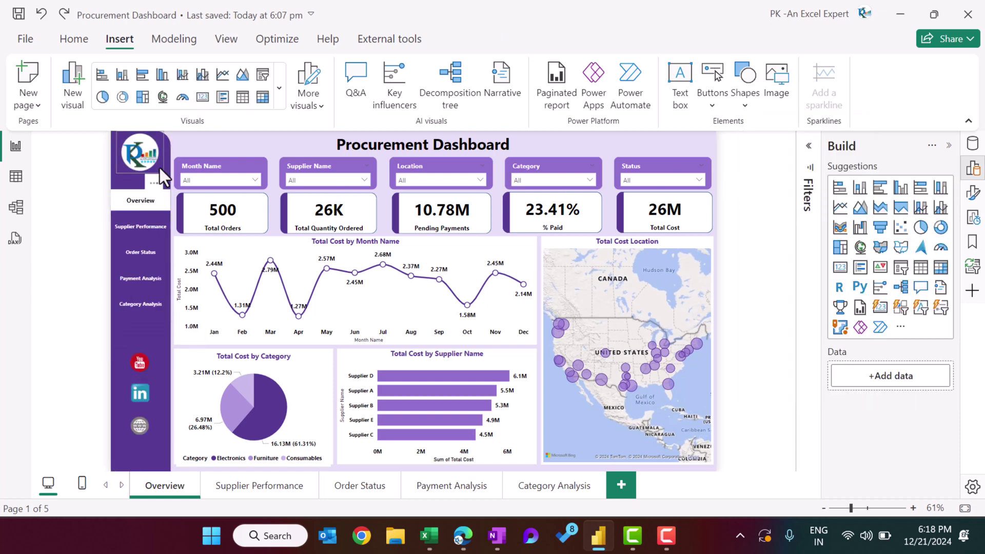
# Select the page navigation buttons, browse the Navigator button types, and view their formatting settings
pyautogui.click(160, 317)
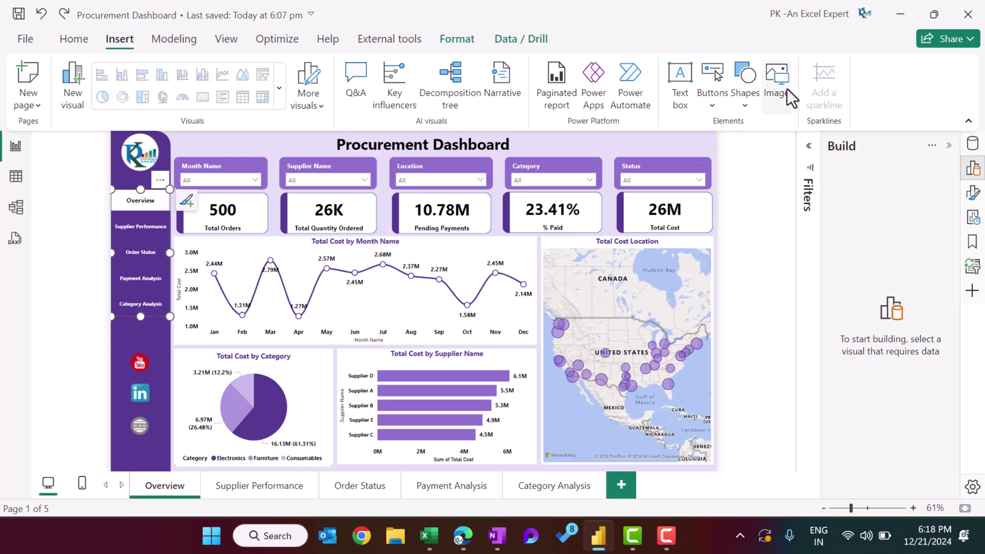
pyautogui.click(719, 107)
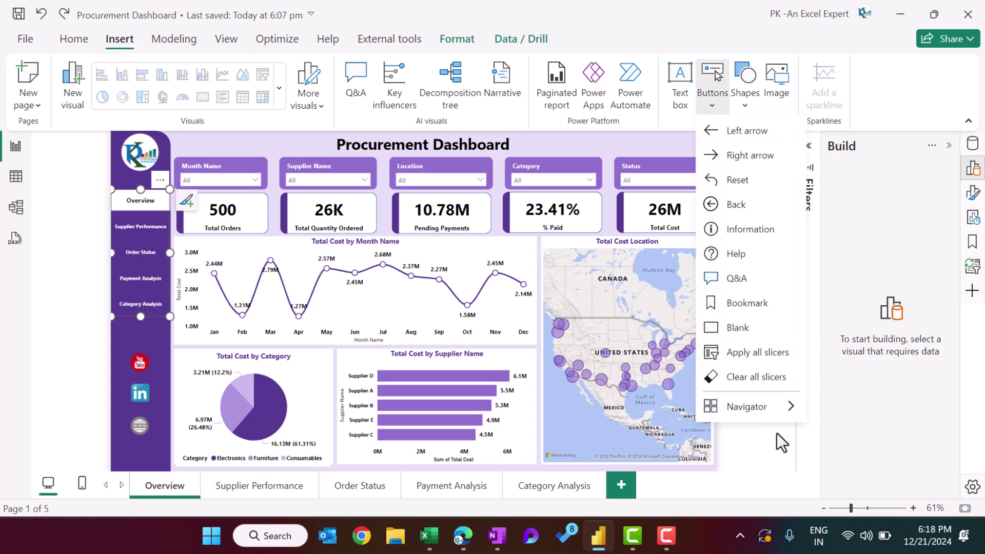
pyautogui.moveTo(770, 412)
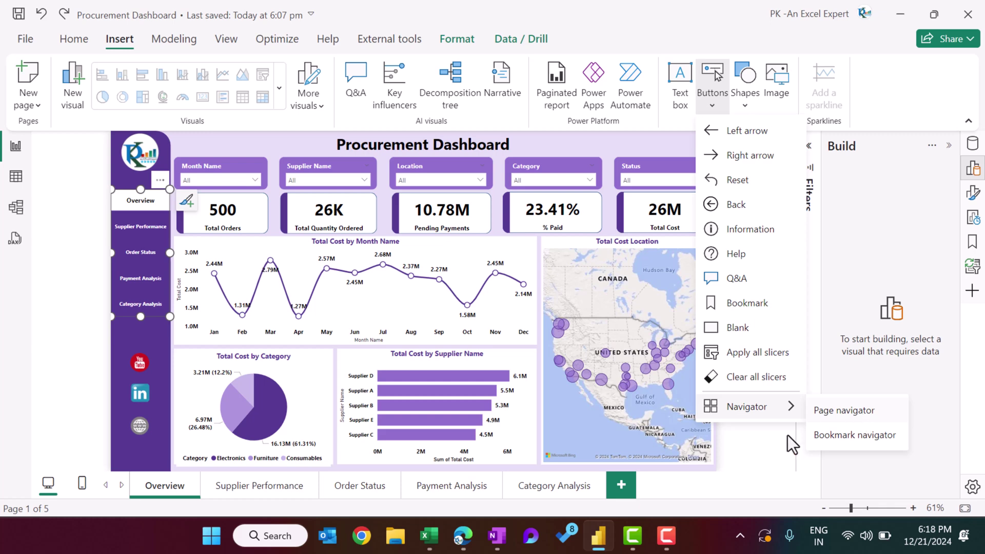
pyautogui.click(958, 224)
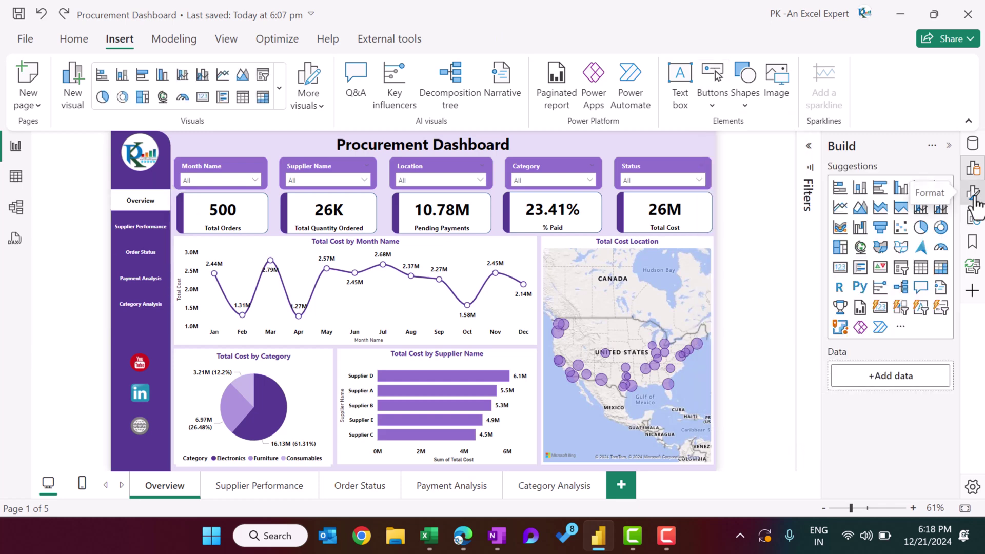
pyautogui.click(973, 193)
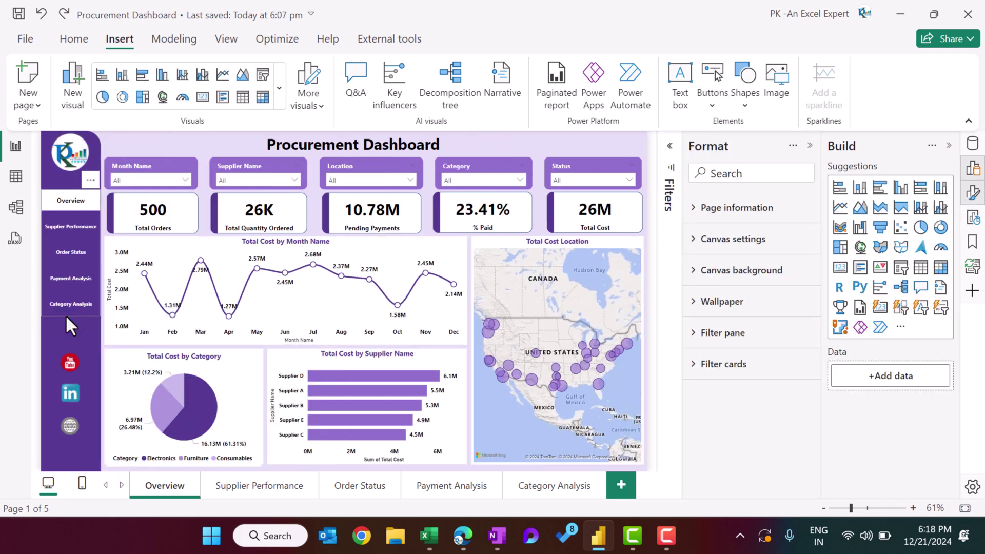
pyautogui.click(66, 316)
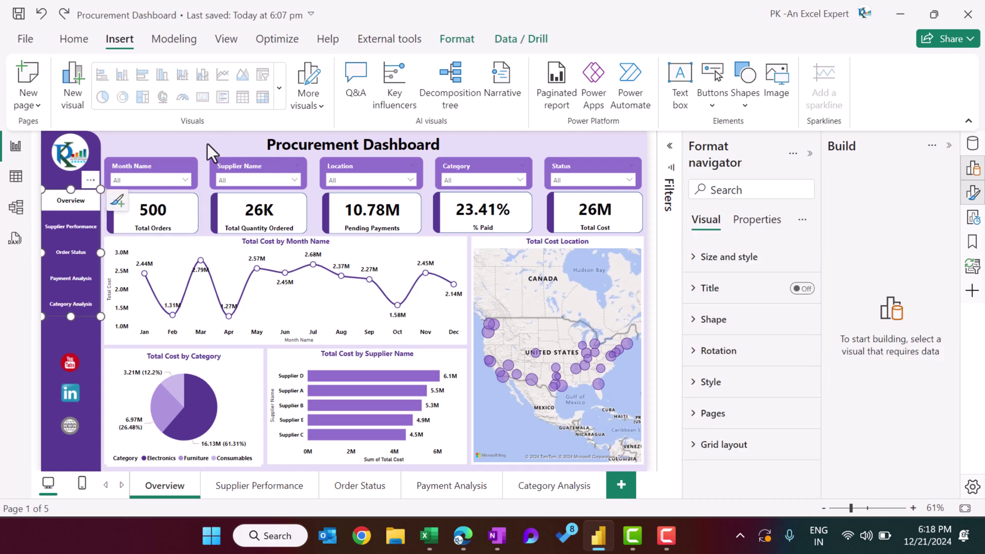
pyautogui.click(151, 143)
# Review the canvas background settings, lavender at 0% transparency, leaving the colour unchanged
pyautogui.rightClick(150, 143)
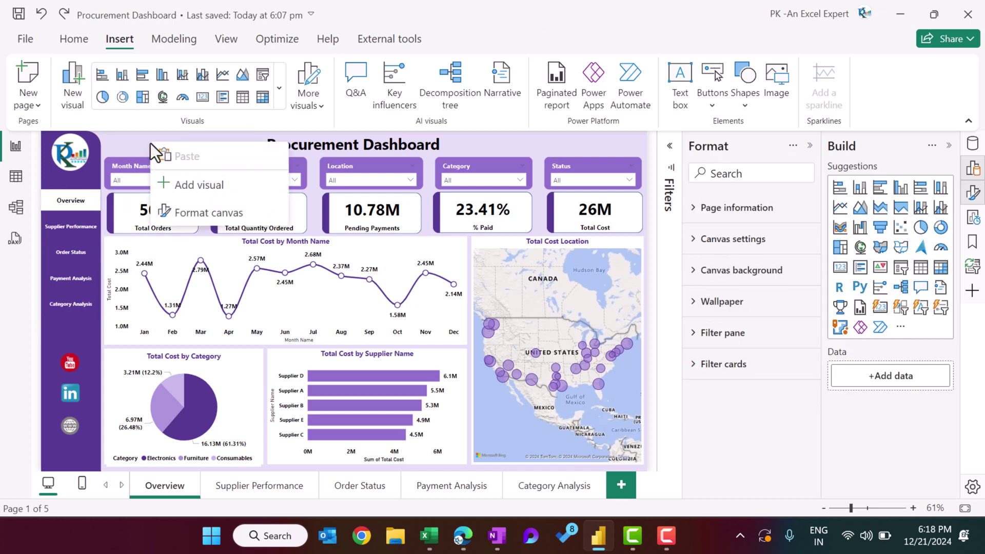
pyautogui.click(209, 212)
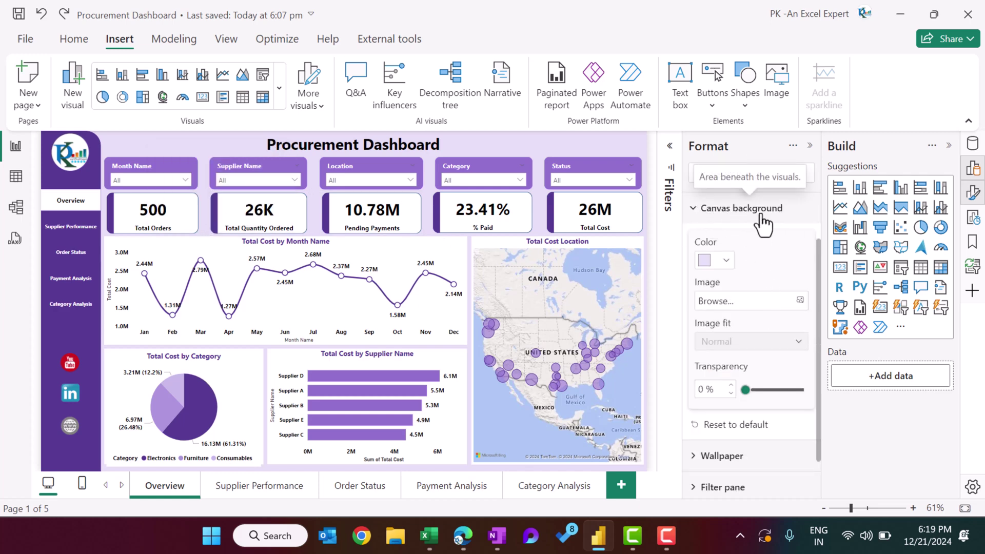
pyautogui.click(729, 264)
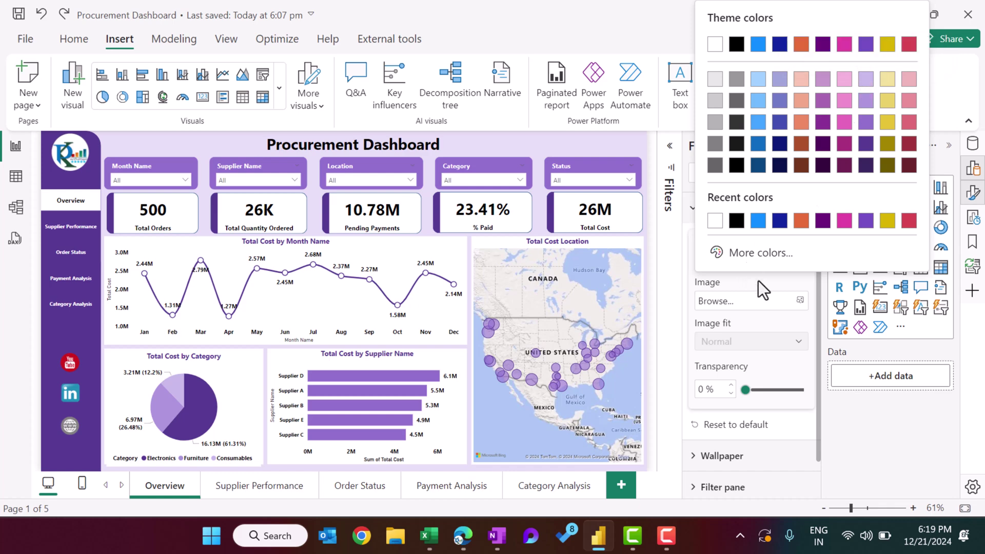
pyautogui.click(759, 281)
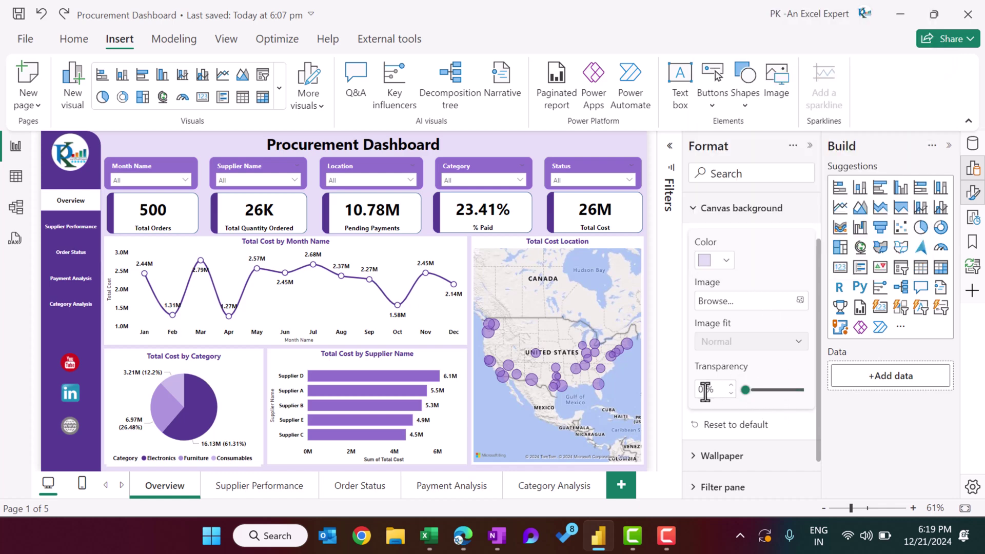
pyautogui.click(810, 148)
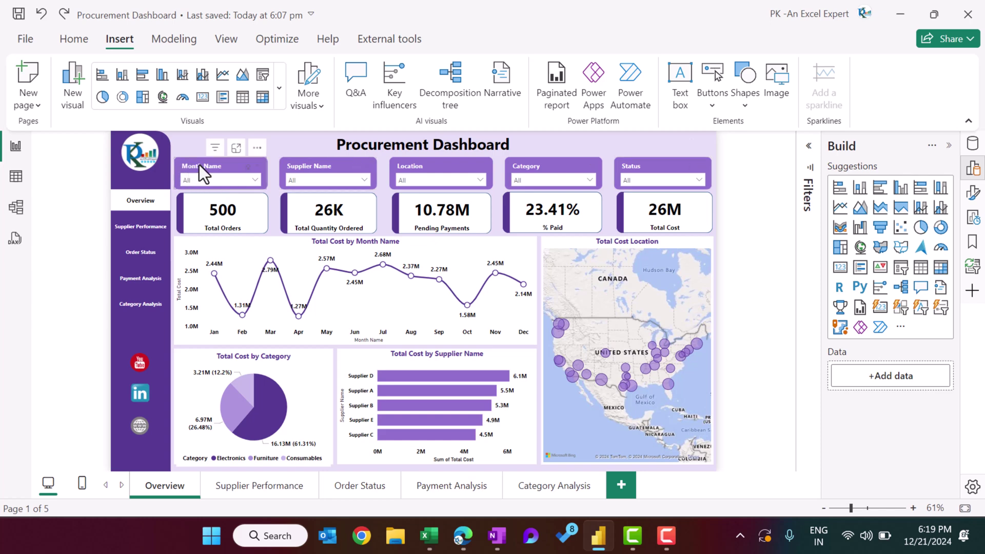
# Inspect the fields of the Supplier Name, Location, Category and Status slicers
pyautogui.click(313, 164)
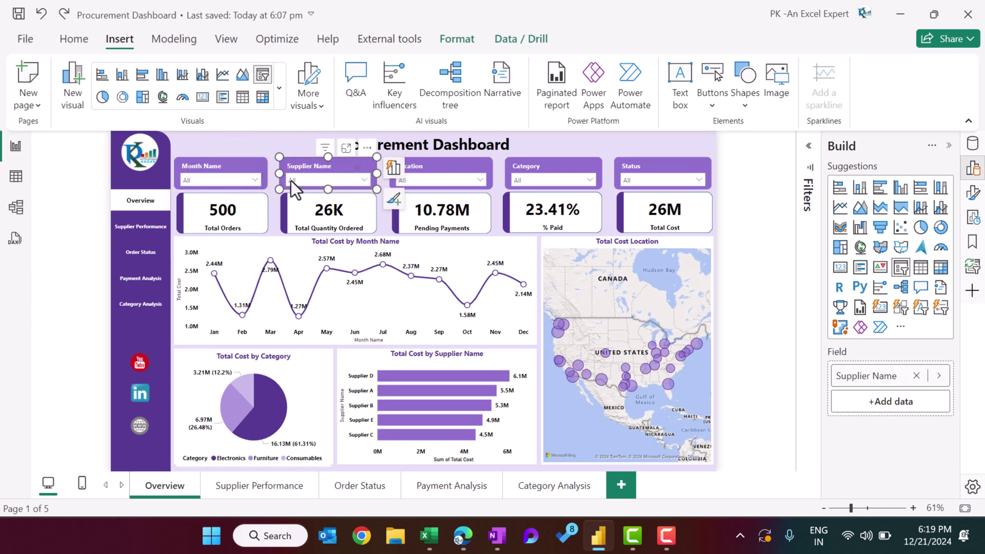
pyautogui.click(436, 165)
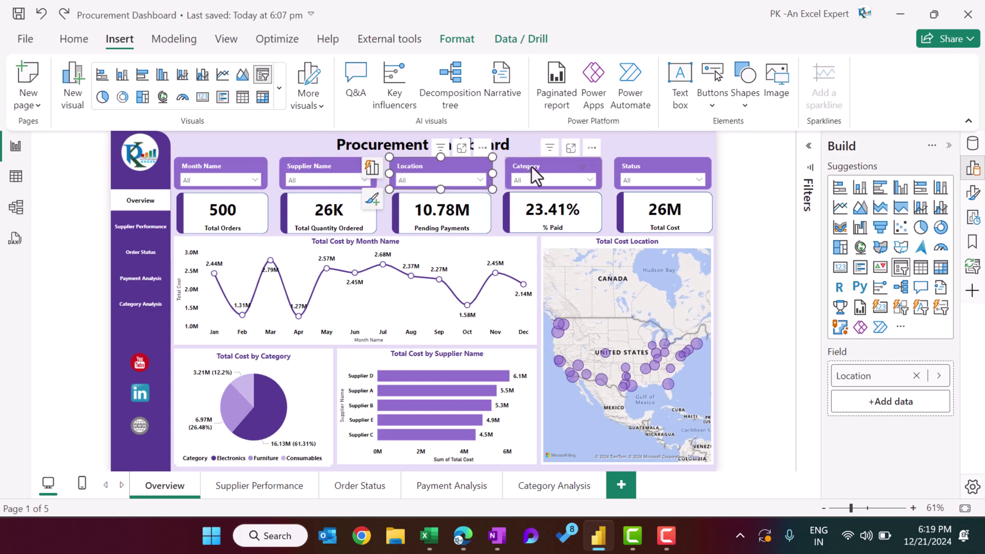
pyautogui.click(600, 169)
pyautogui.click(660, 165)
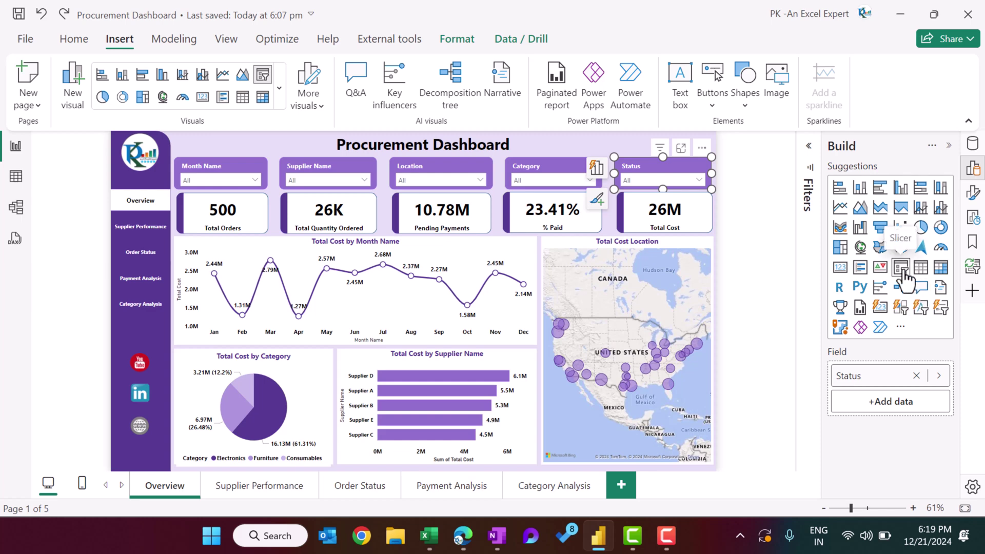
# Keep the Status slicer's style as Dropdown in Slicer settings, then hide the fields panel
pyautogui.click(973, 194)
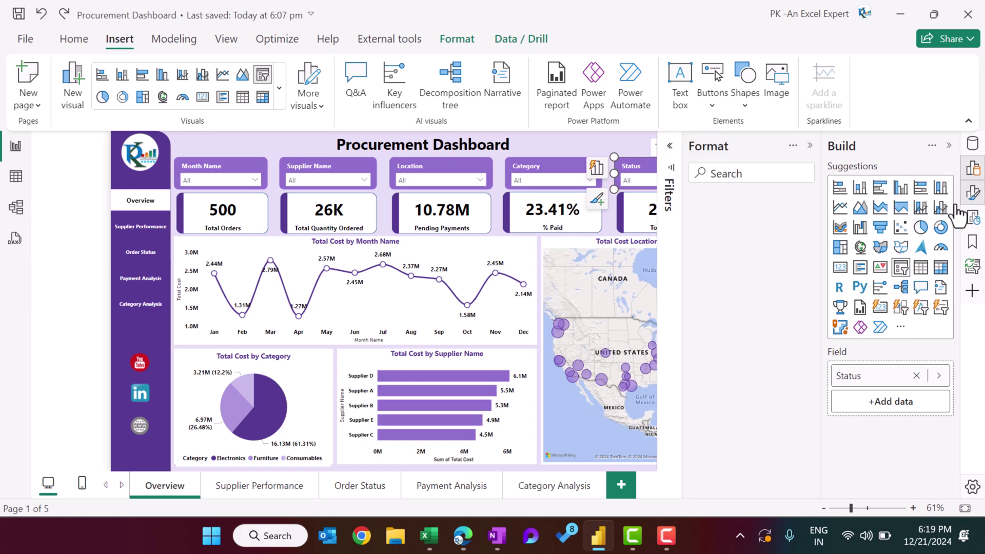
pyautogui.click(739, 303)
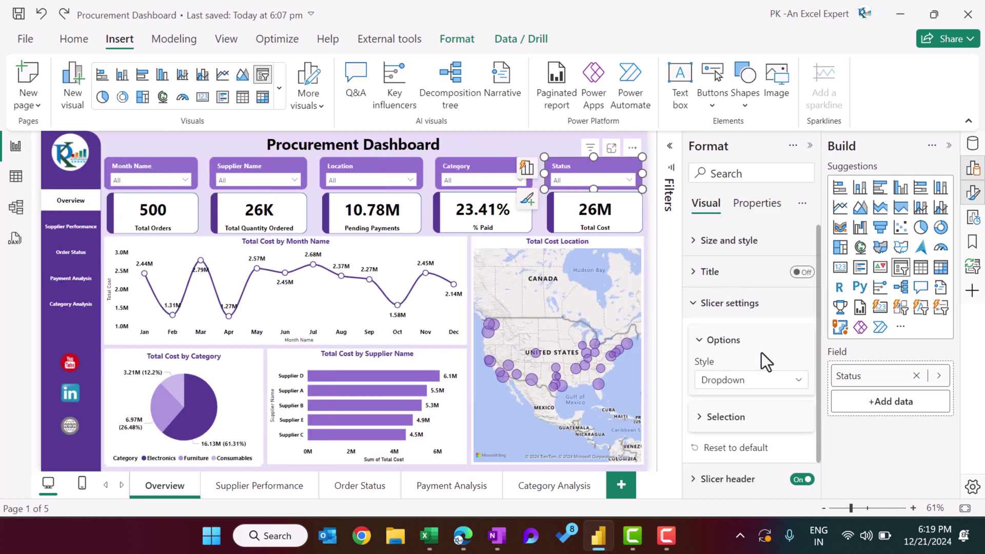
pyautogui.click(744, 382)
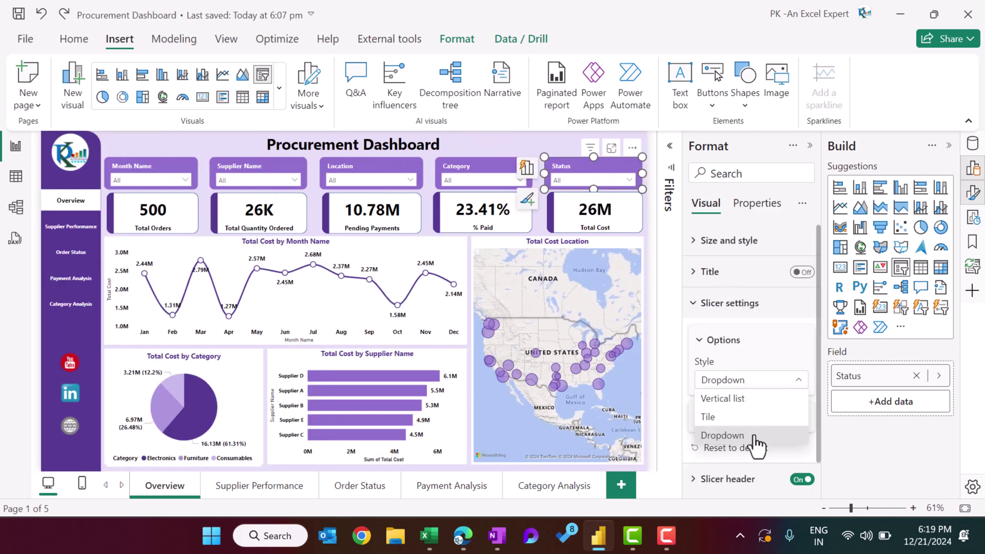
pyautogui.click(804, 154)
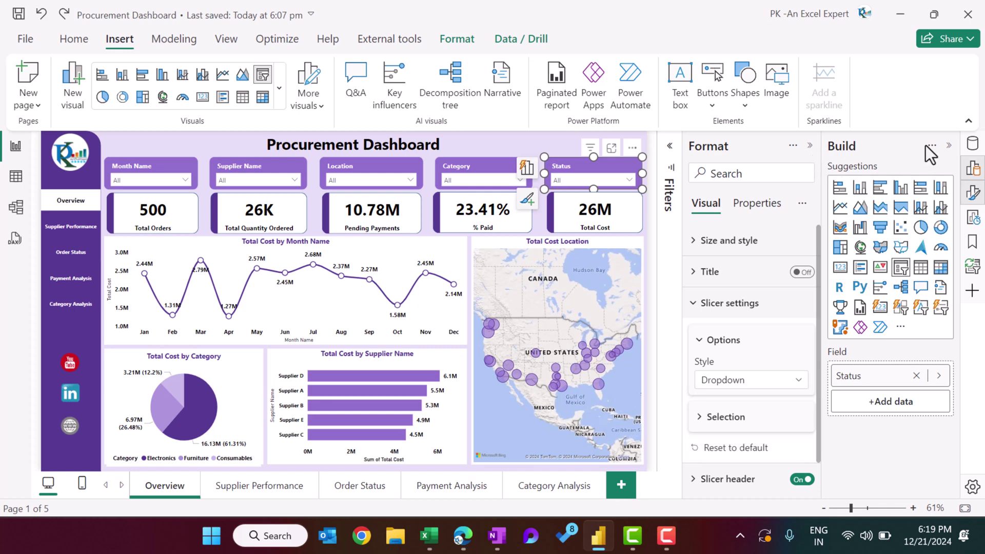
pyautogui.click(948, 146)
pyautogui.press('Escape')
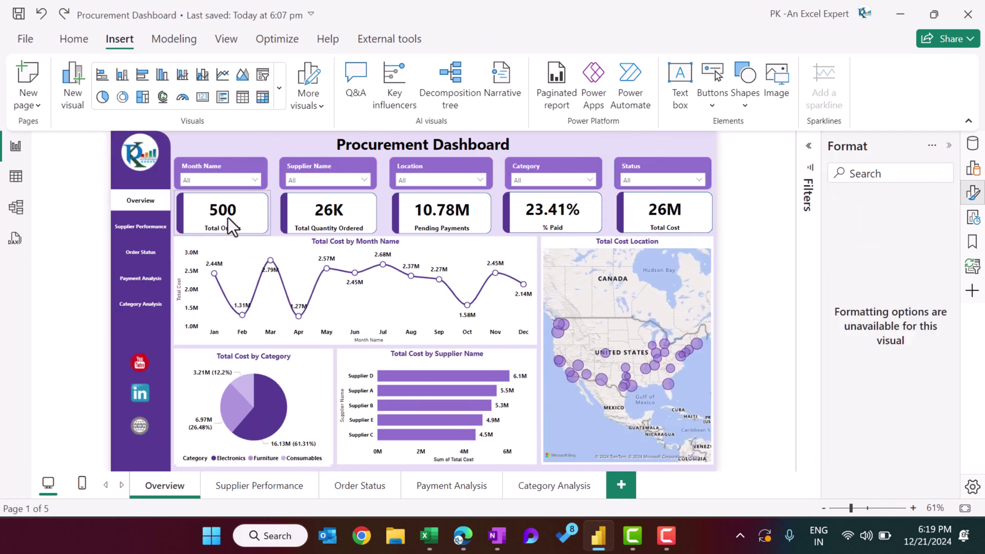
# Show the fields behind the Total Orders card alongside the tables and measures list
pyautogui.click(230, 217)
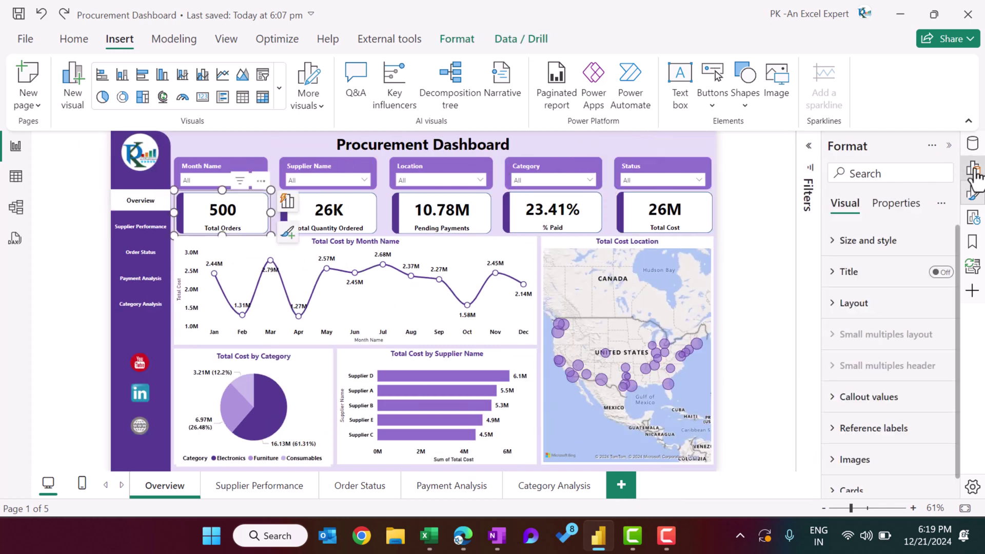
pyautogui.click(973, 169)
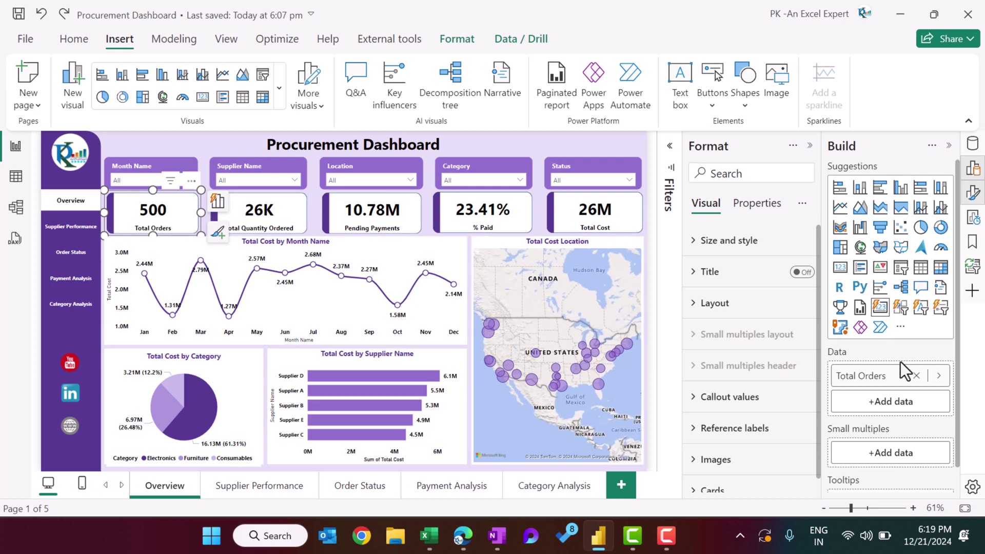
pyautogui.click(972, 143)
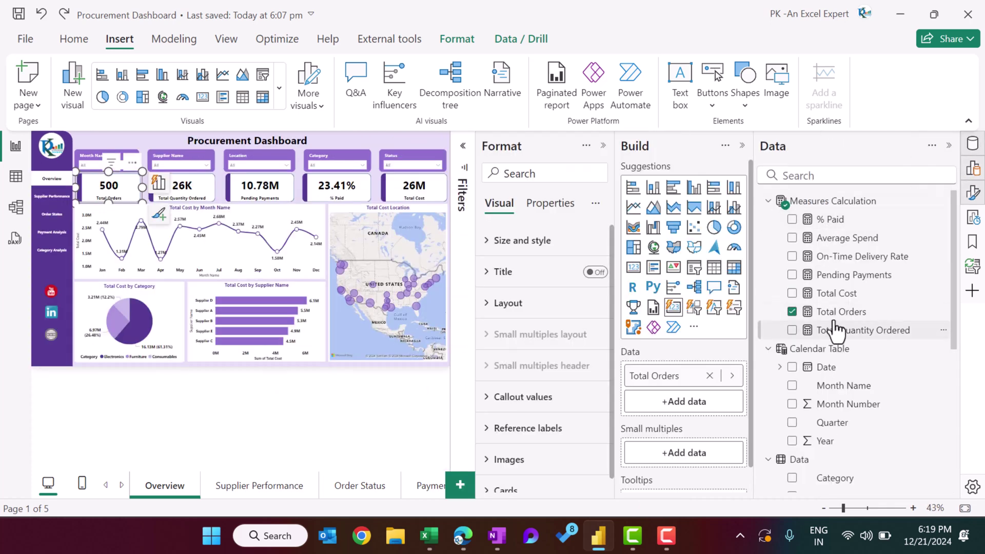
# Inspect the Total Quantity Ordered, Pending Payments, % Paid and Total Cost cards and the monthly cost chart
pyautogui.click(182, 186)
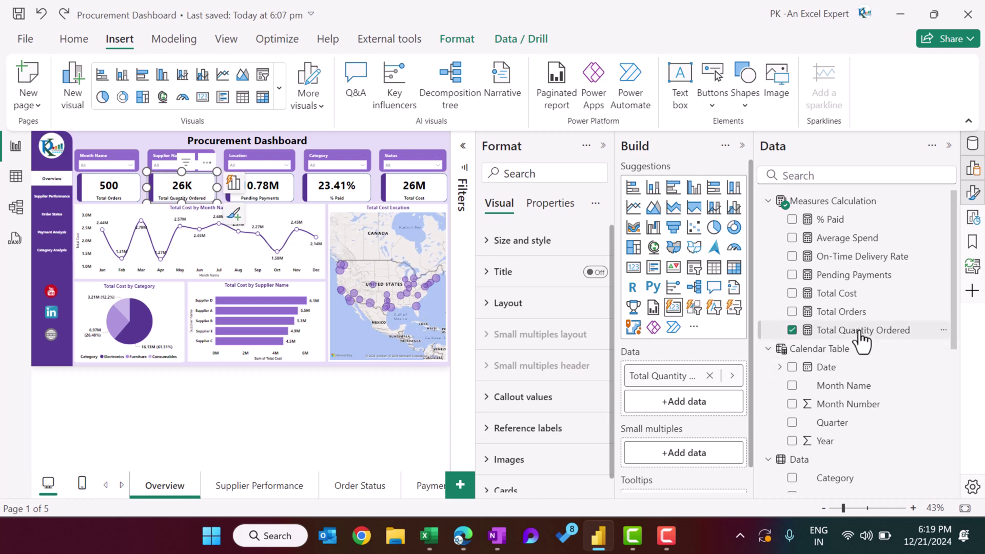
pyautogui.click(260, 188)
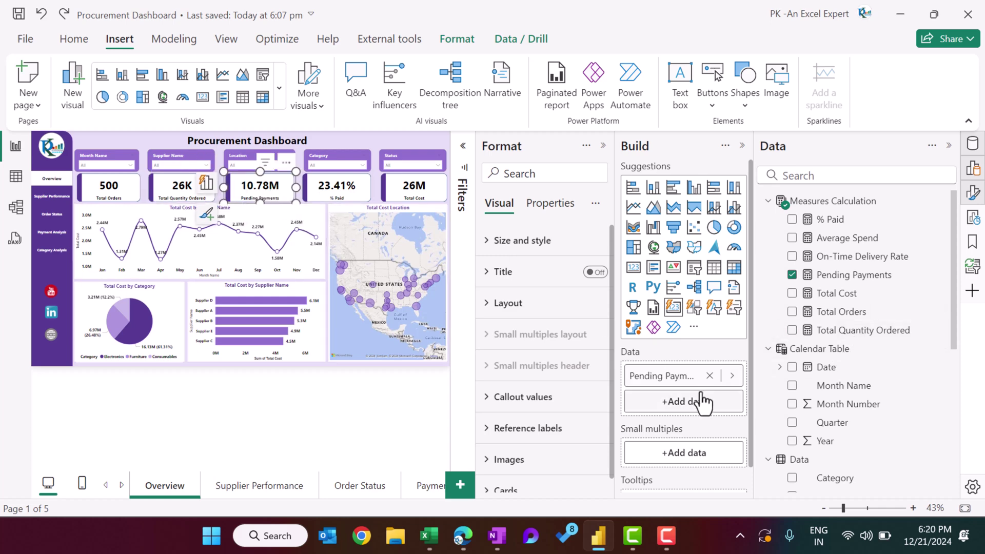
pyautogui.click(336, 191)
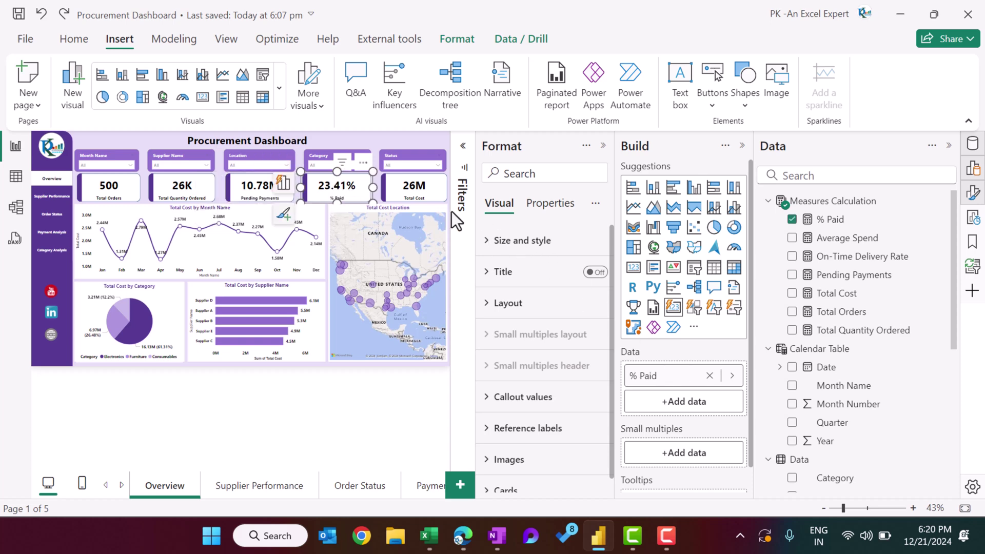
pyautogui.click(419, 194)
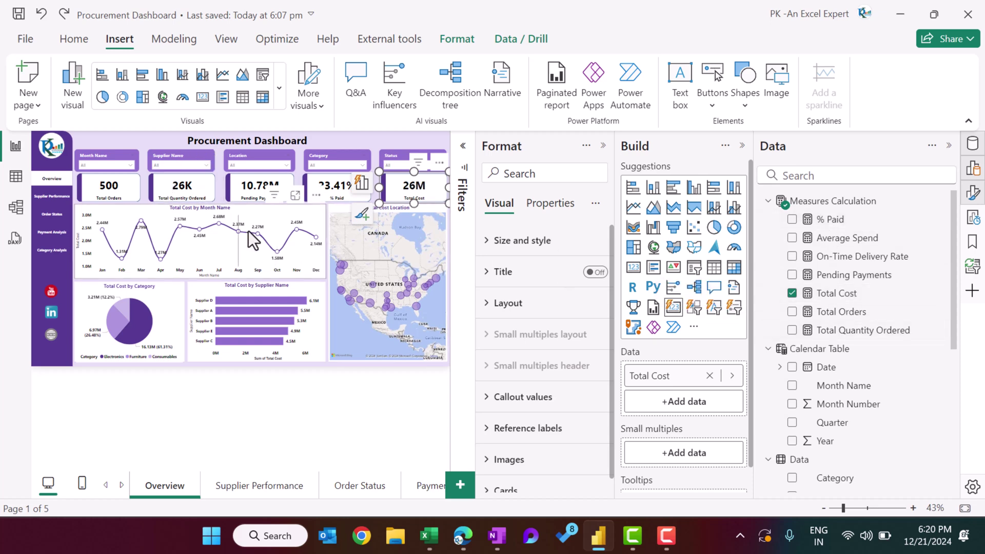
pyautogui.click(320, 221)
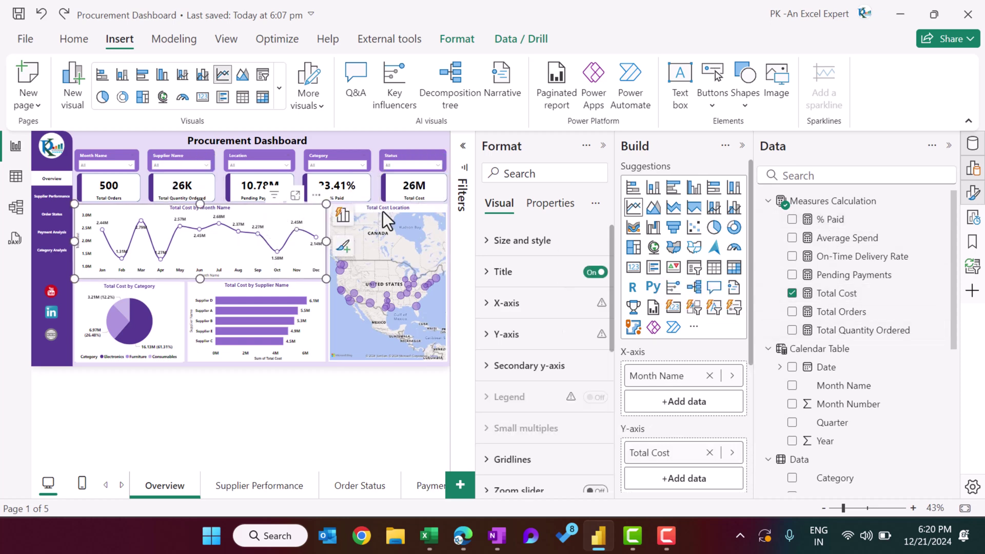
# Inspect the fields of the Total Cost Location map, Category pie and Supplier Name bar chart
pyautogui.click(950, 146)
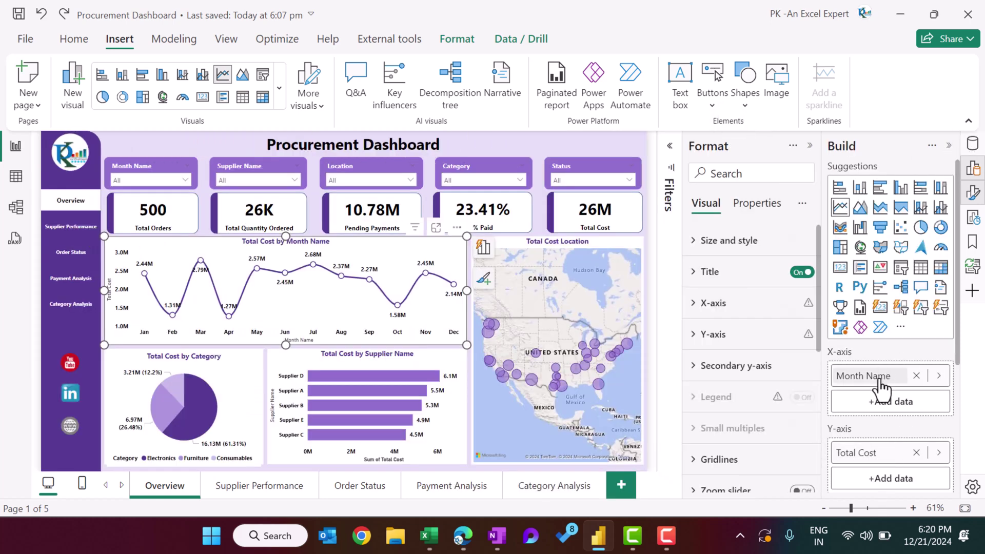
pyautogui.click(541, 242)
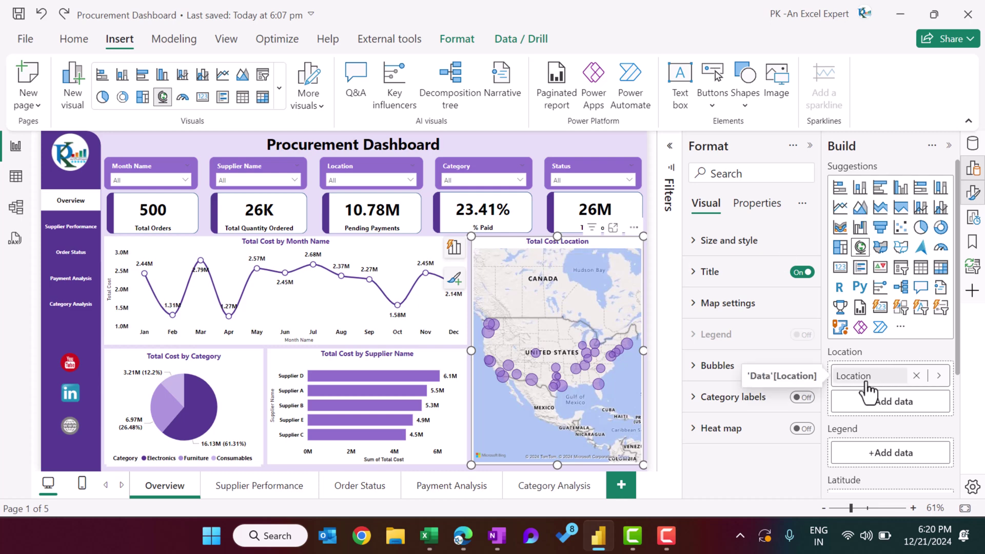
pyautogui.scroll(-4, 869, 393)
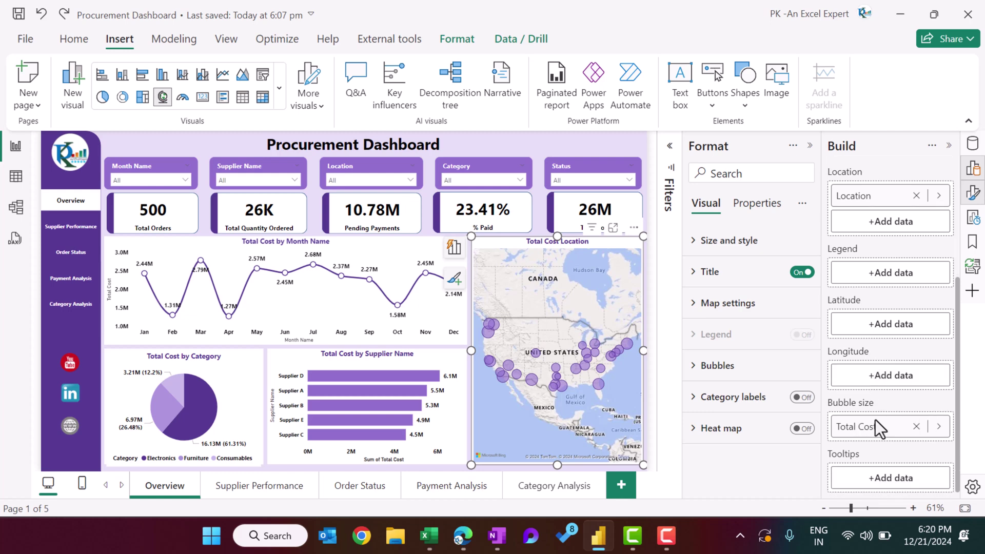
pyautogui.click(242, 356)
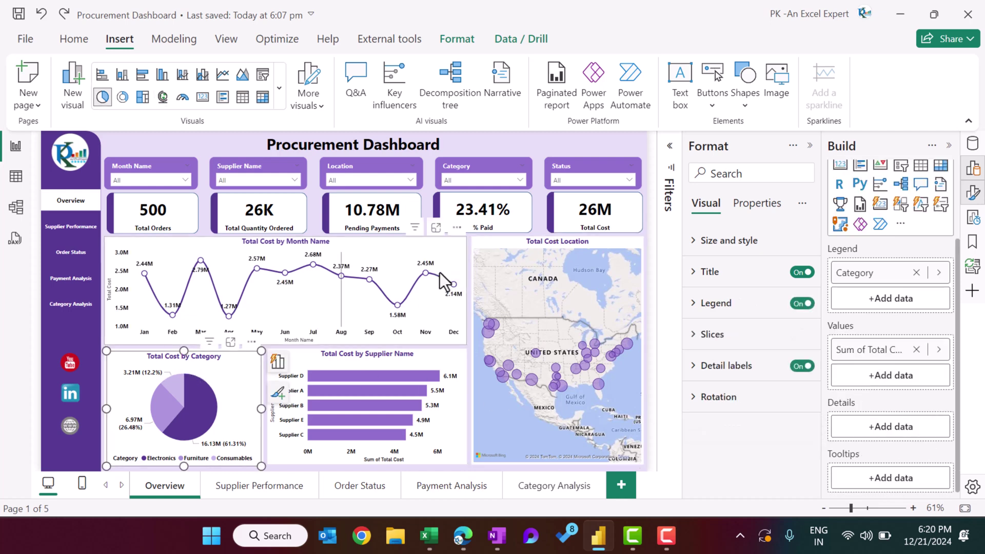
pyautogui.scroll(2, 891, 231)
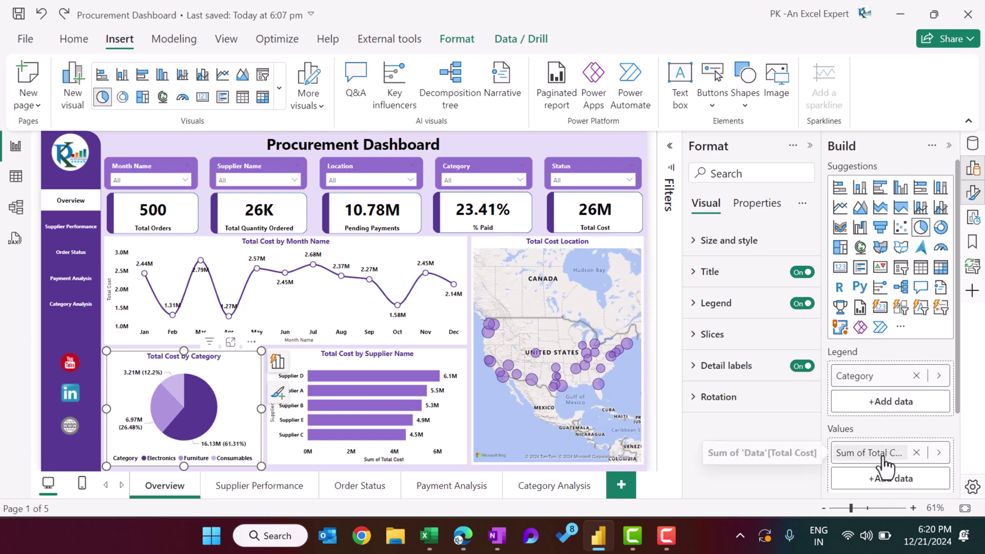
pyautogui.click(402, 357)
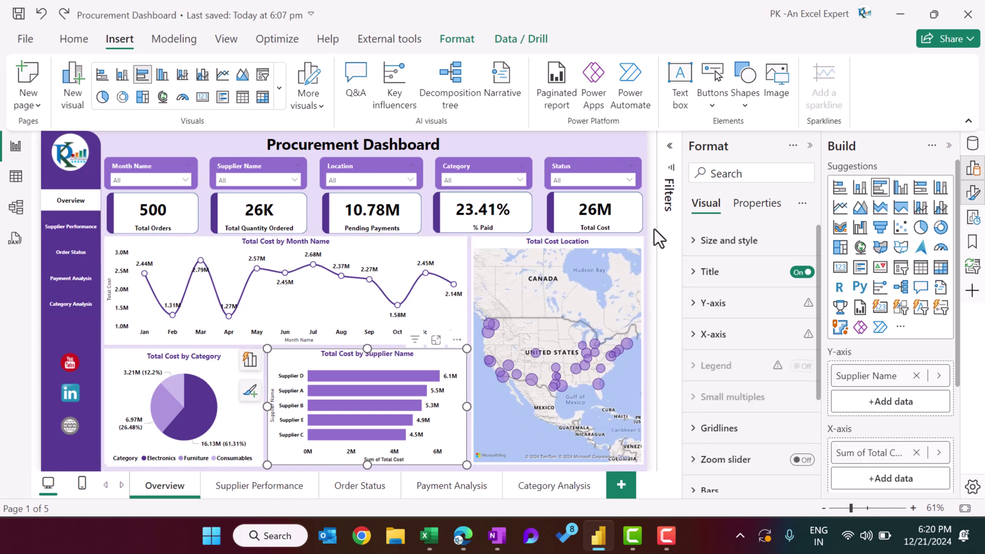
pyautogui.click(650, 165)
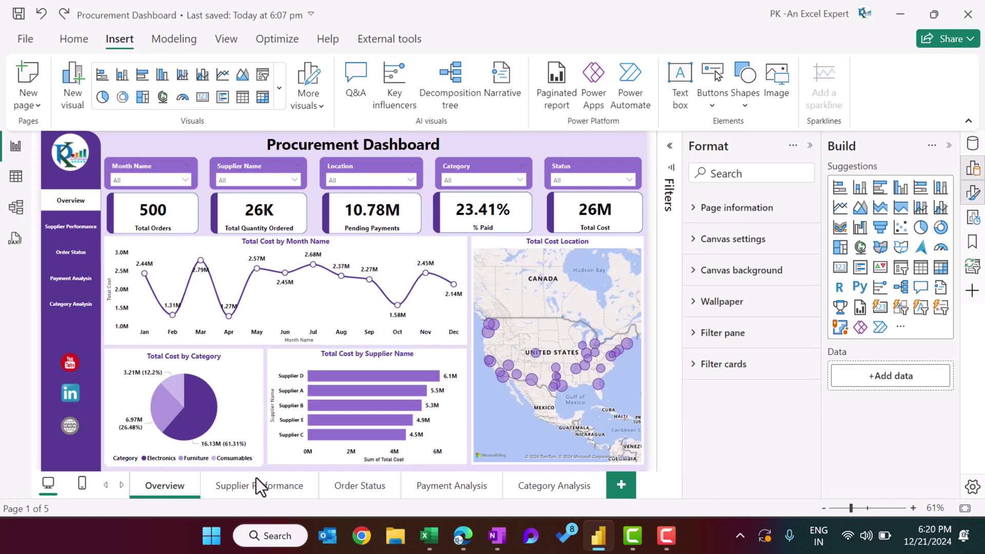
# Go to Supplier Performance and inspect the On-Time Delivery Rate gauge and Total Cost columns
pyautogui.click(257, 494)
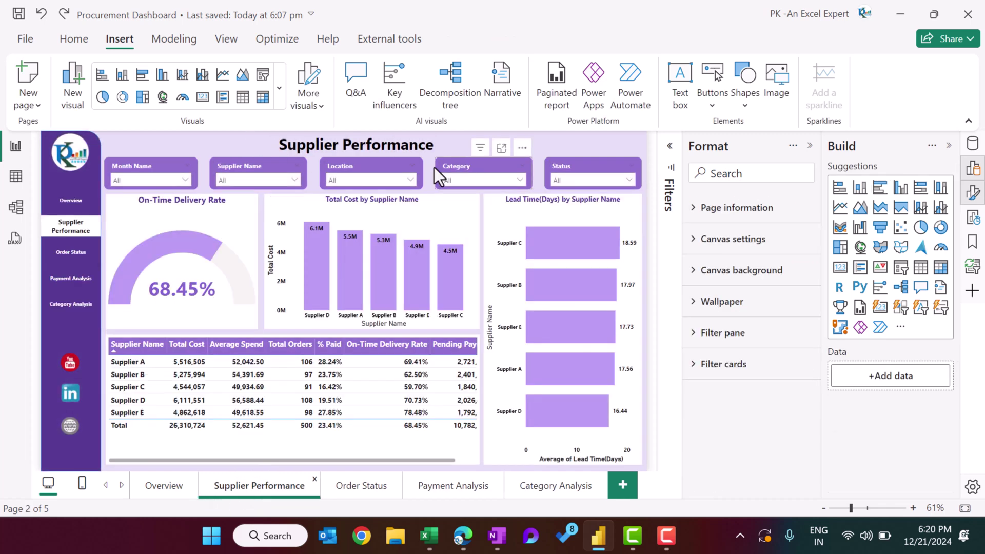
pyautogui.click(174, 492)
pyautogui.rightClick(176, 489)
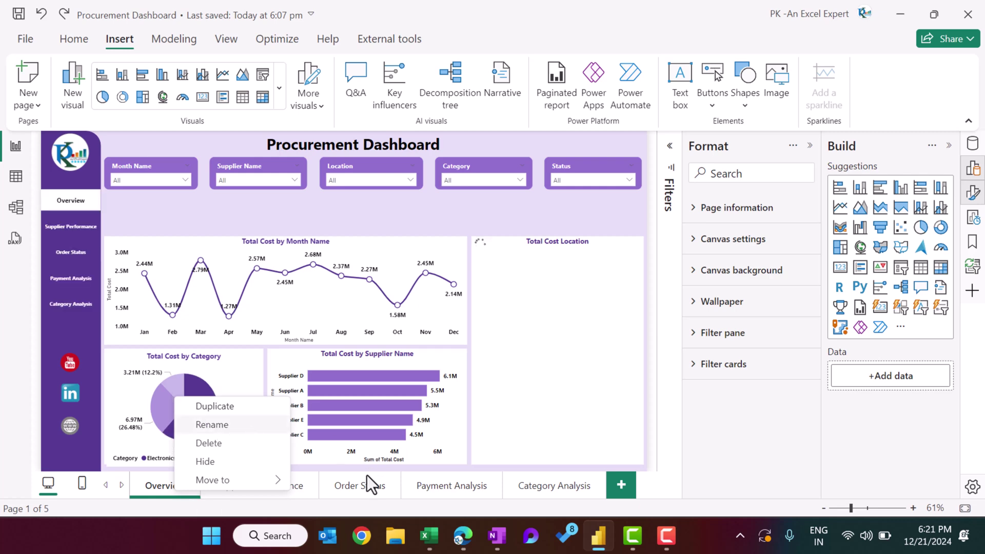
pyautogui.click(303, 493)
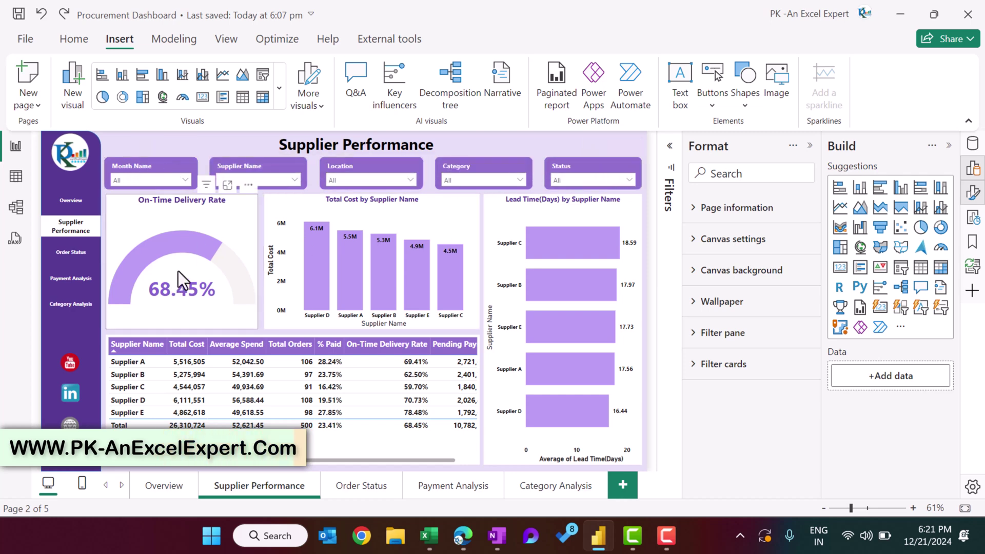
pyautogui.click(218, 215)
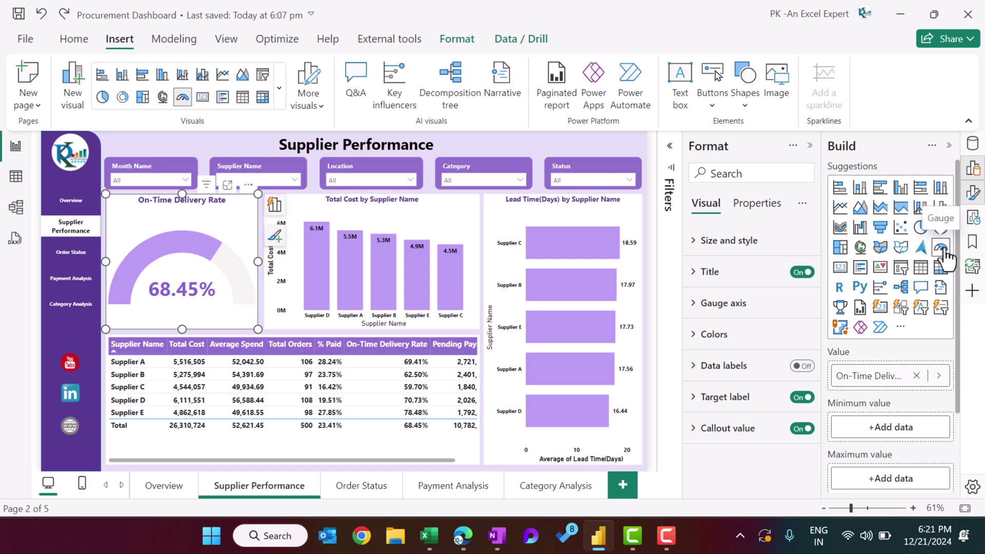
pyautogui.click(392, 205)
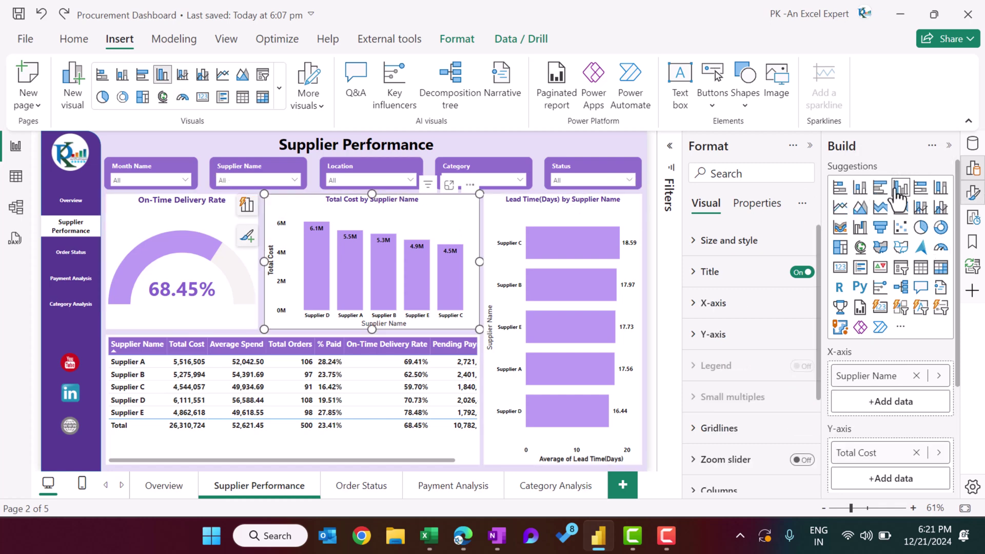
# Convert the Lead Time(Days) by Supplier Name chart to clustered bars, then inspect the supplier table's fields
pyautogui.click(580, 218)
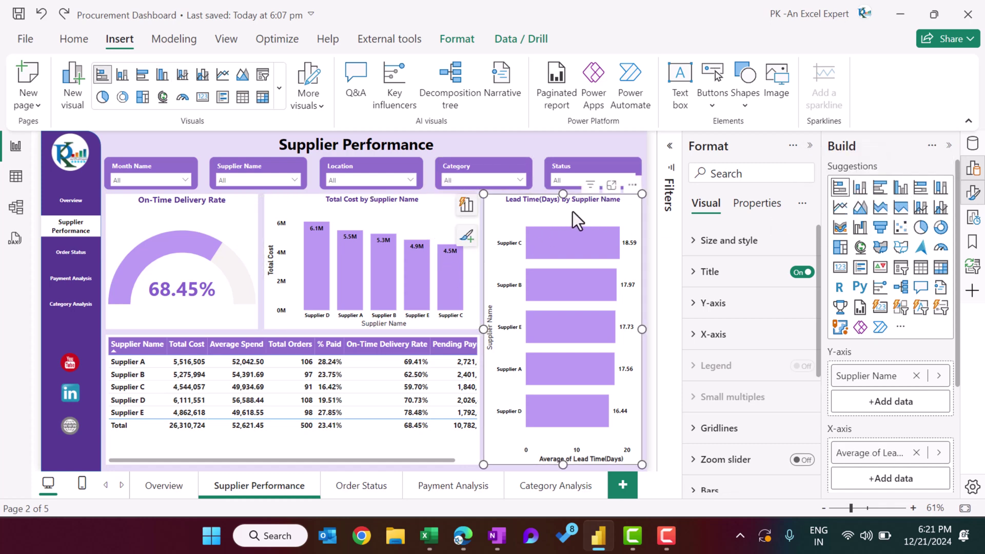
pyautogui.click(881, 190)
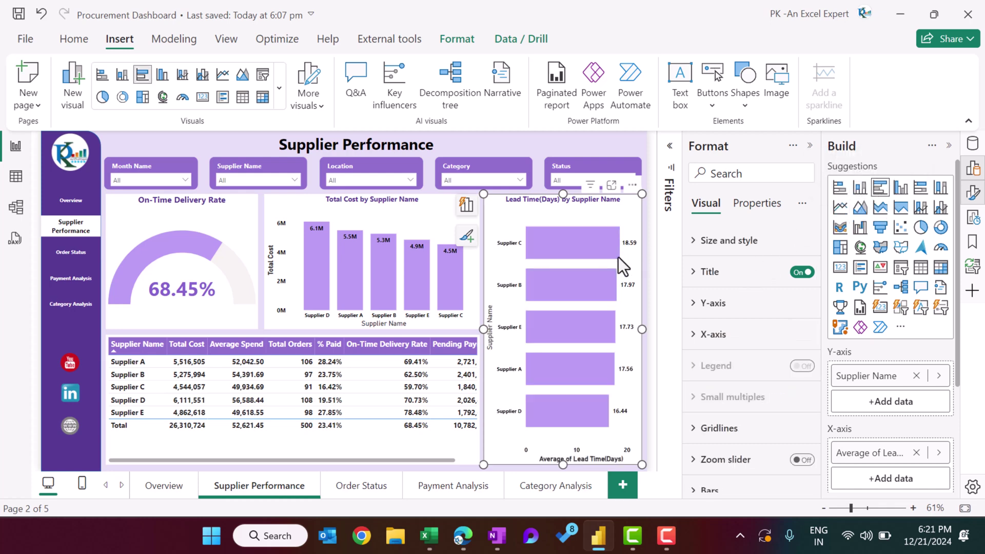
pyautogui.click(418, 442)
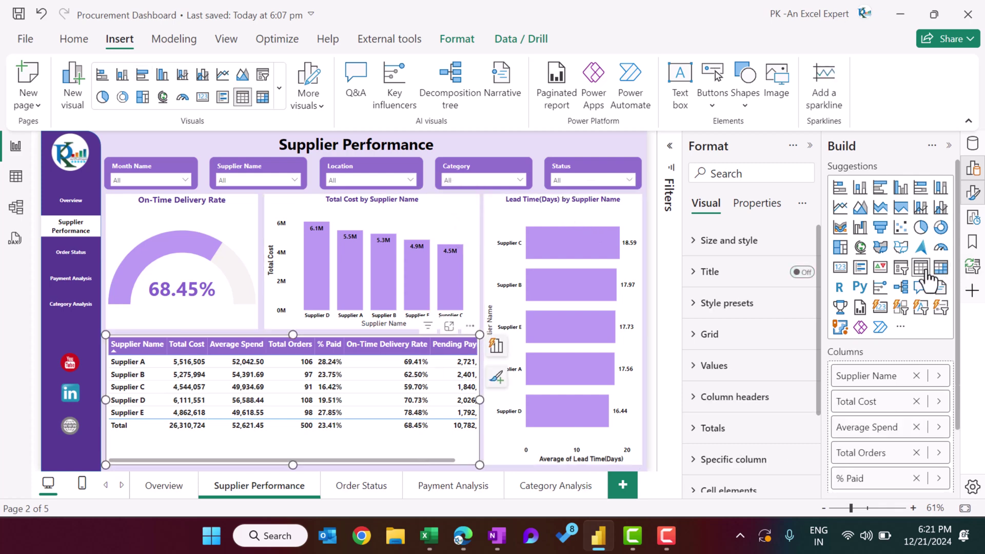
pyautogui.click(972, 145)
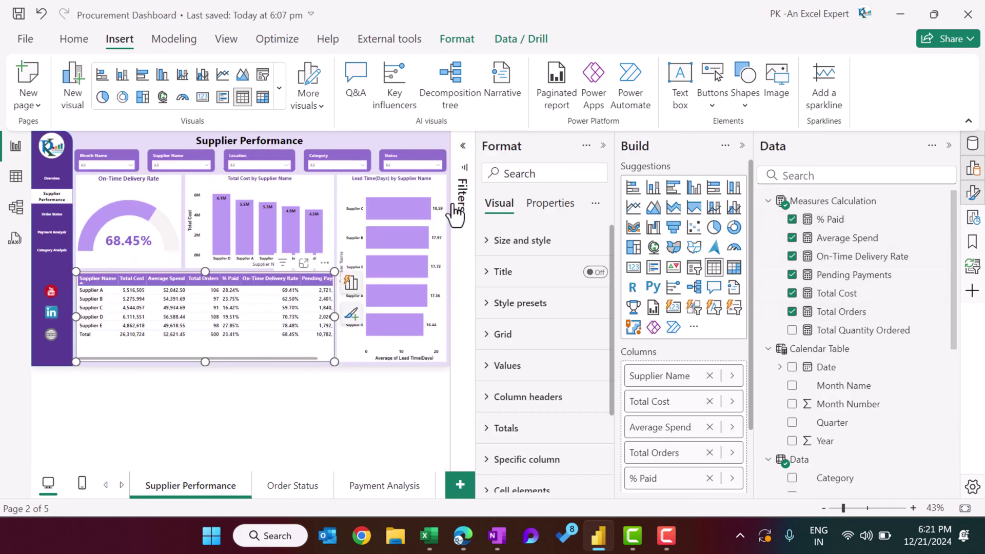
# Review the lead time chart and on-time delivery gauge, then go to the Order Status page
pyautogui.scroll(-5, 845, 313)
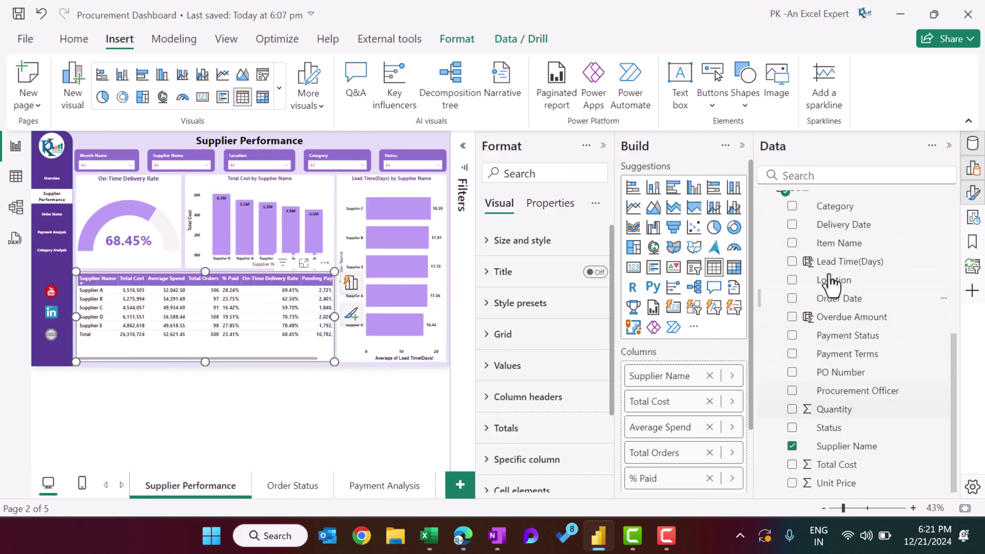
pyautogui.scroll(2, 831, 282)
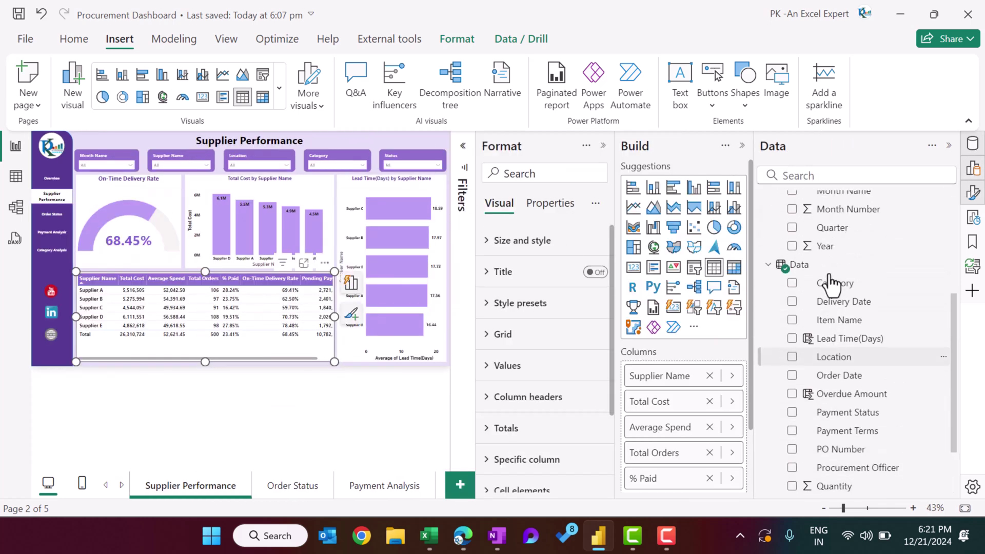
pyautogui.click(378, 187)
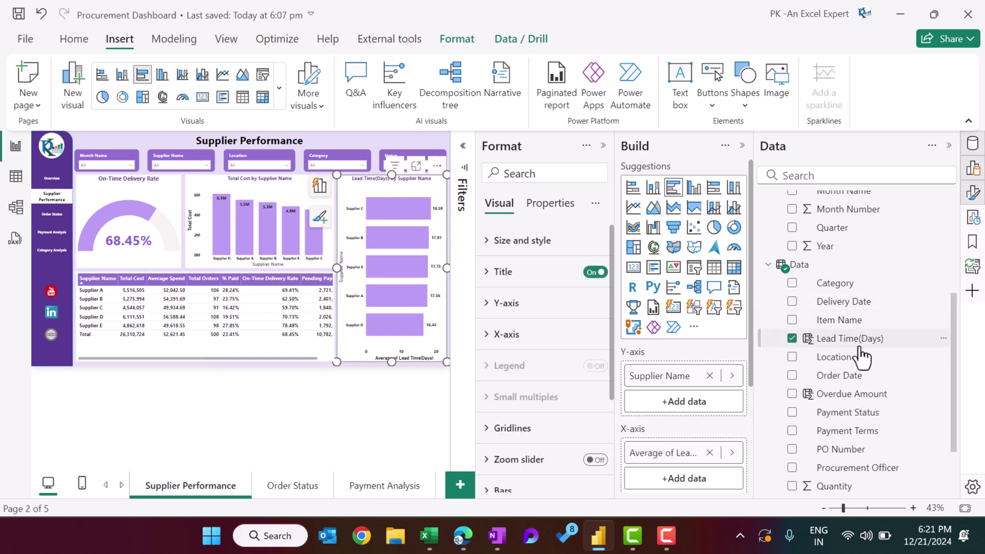
pyautogui.scroll(4, 871, 308)
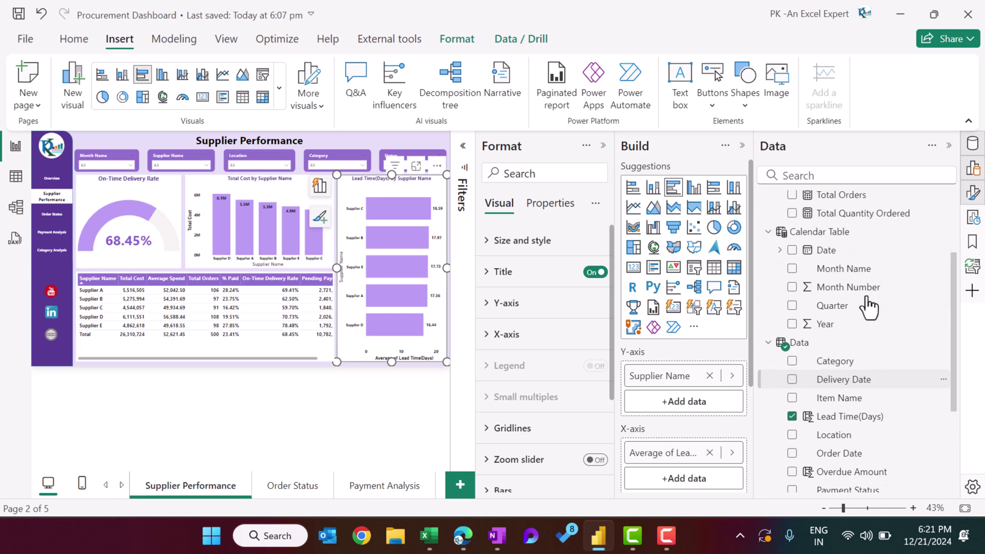
pyautogui.click(171, 189)
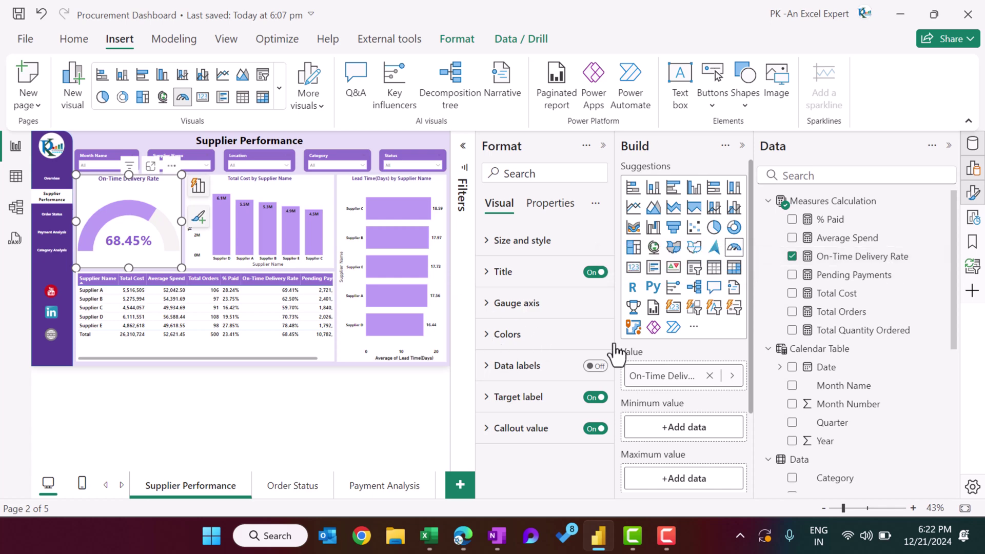
pyautogui.click(292, 486)
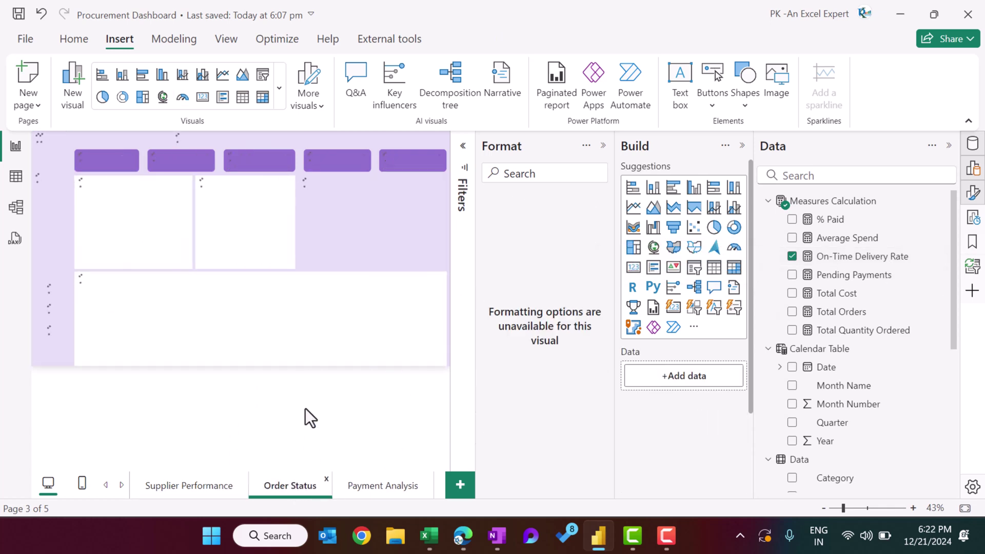
pyautogui.click(604, 145)
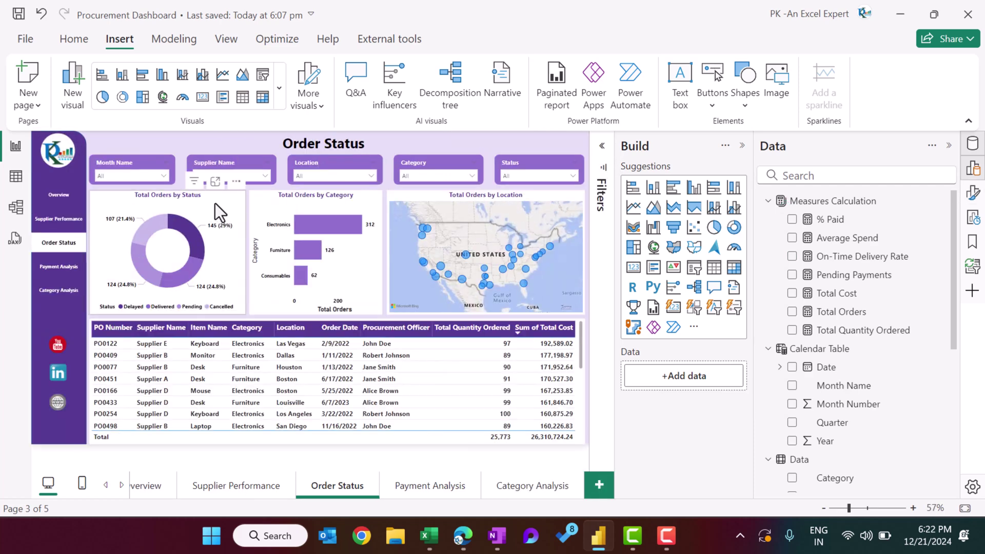
# Inspect the Status donut, the Category chart and the Total Orders measure formula without changes
pyautogui.click(182, 208)
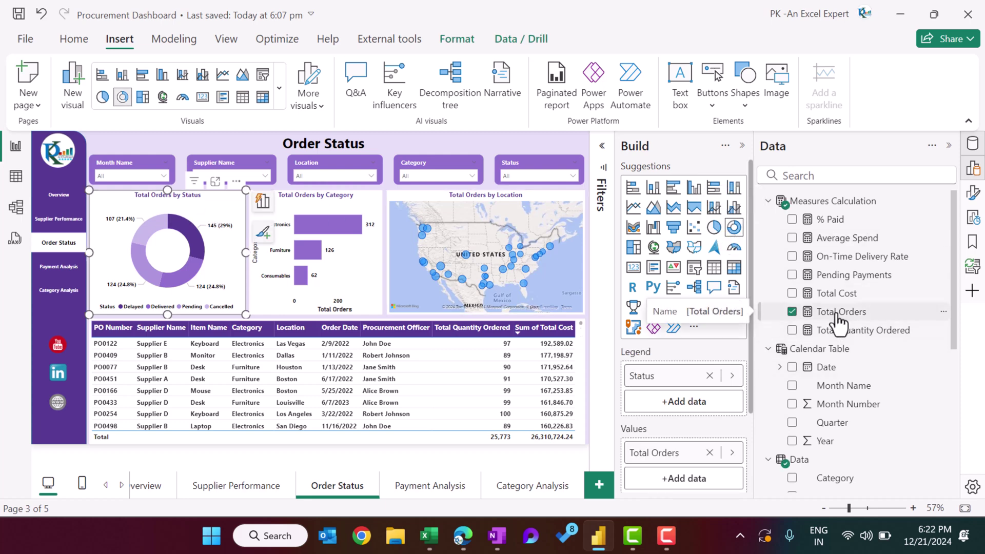
pyautogui.scroll(-5, 873, 354)
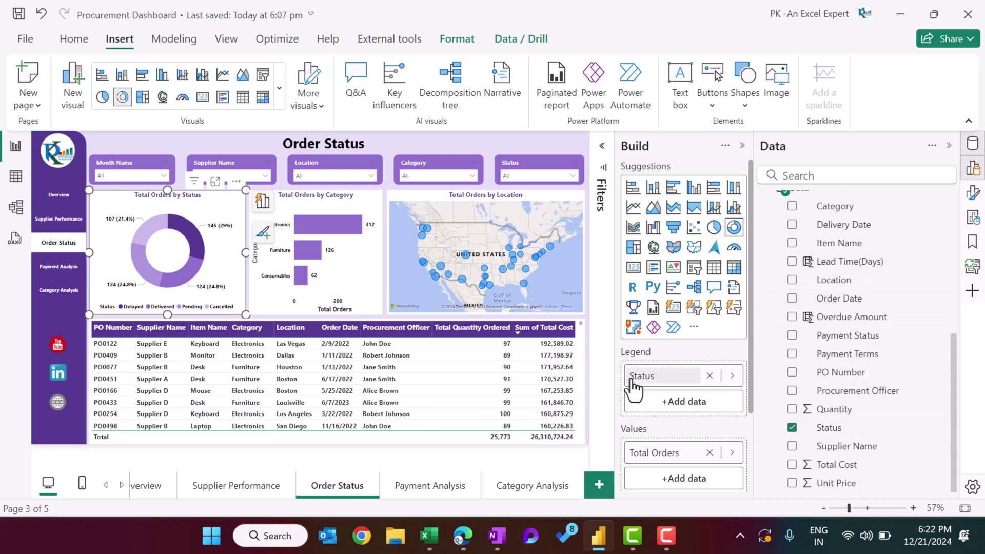
pyautogui.click(323, 204)
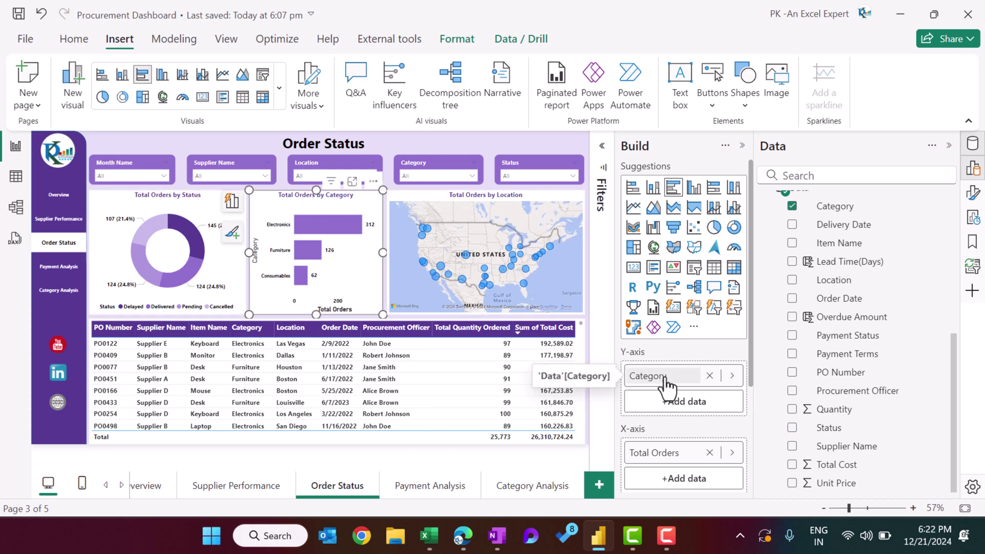
pyautogui.scroll(5, 884, 300)
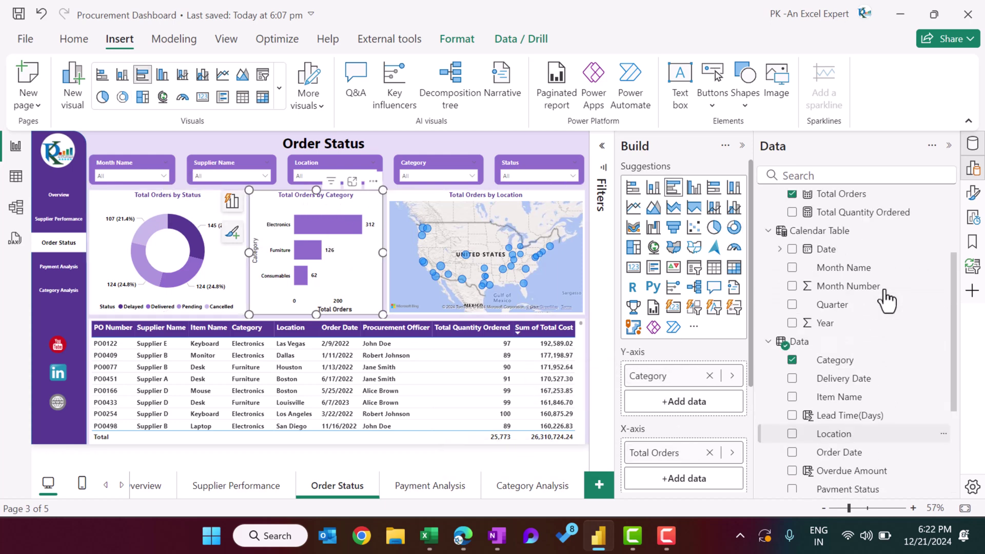
pyautogui.click(764, 312)
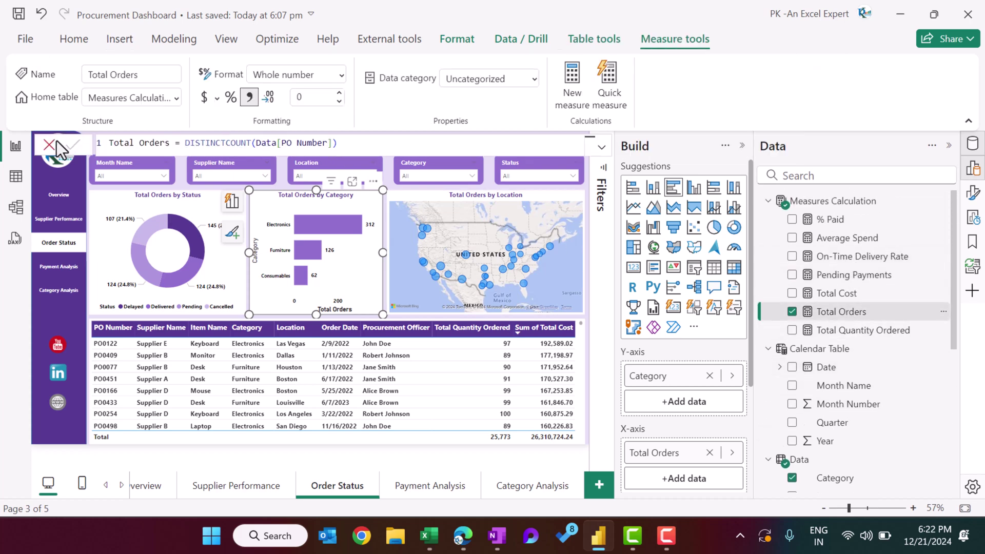
pyautogui.click(50, 144)
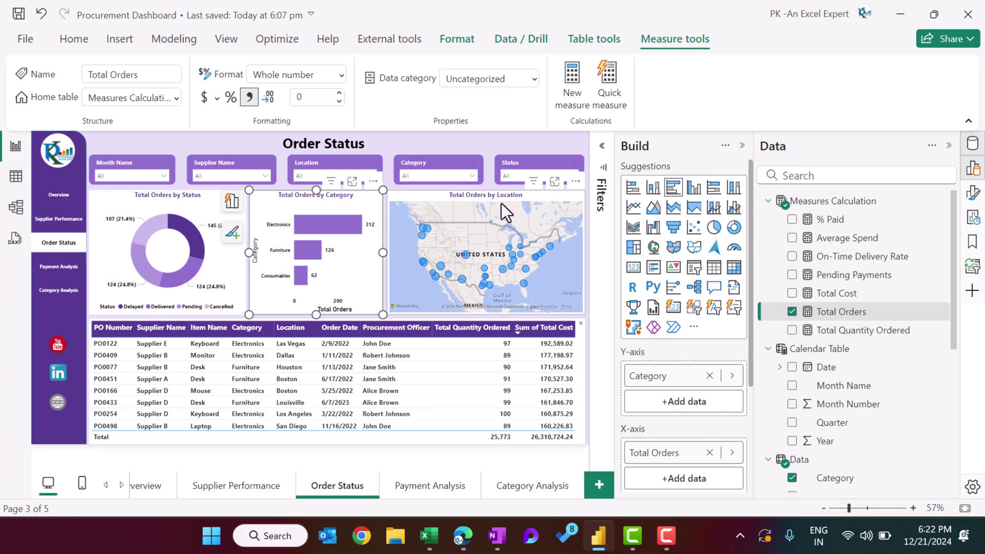
# Remove Total Orders from the Total Orders by Location map's Tooltips well
pyautogui.click(488, 198)
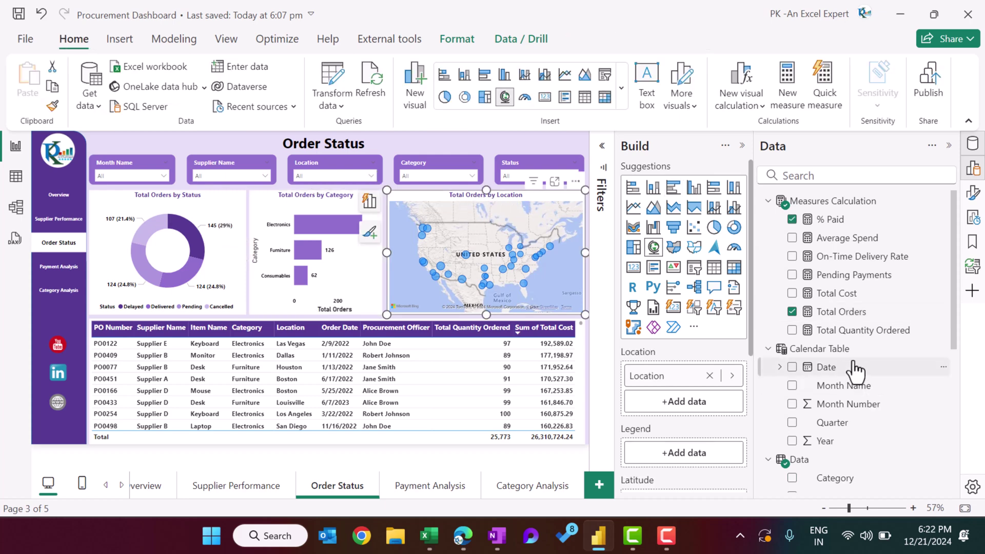
pyautogui.scroll(-5, 854, 377)
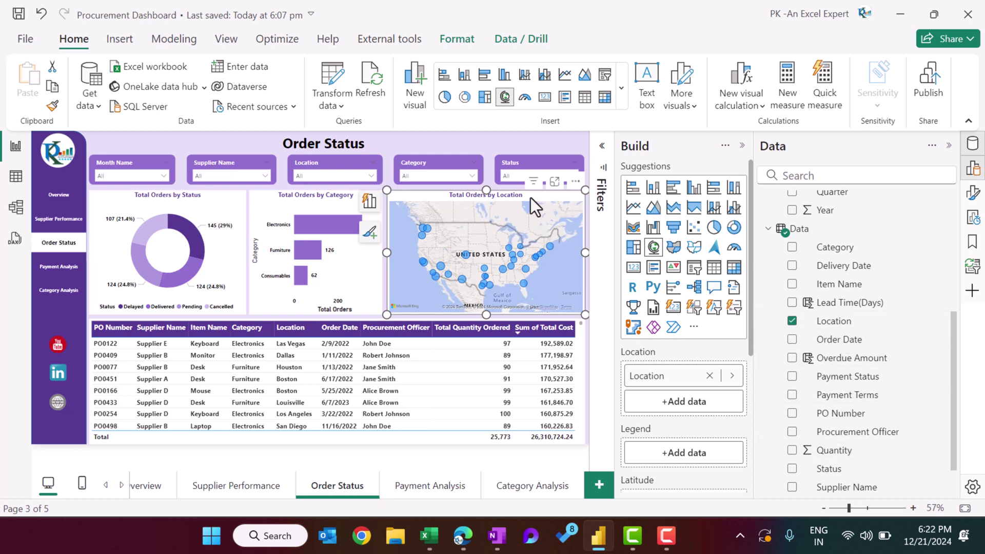
pyautogui.scroll(-3, 688, 396)
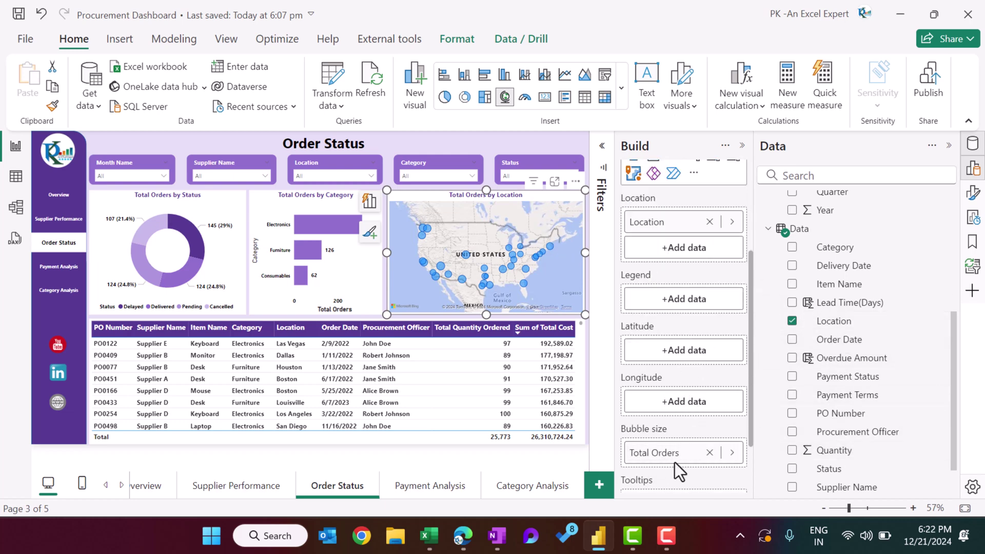
pyautogui.scroll(-2, 682, 406)
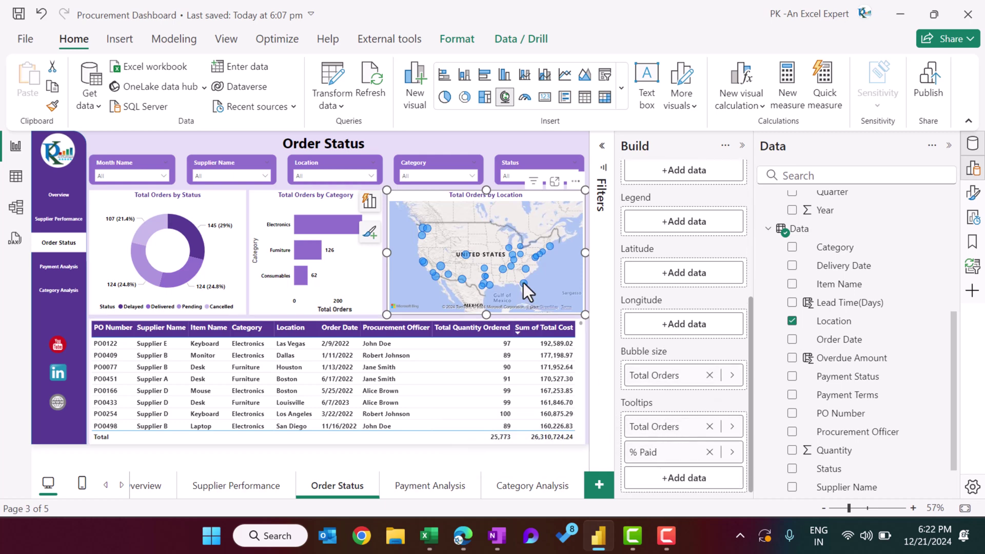
pyautogui.moveTo(523, 283)
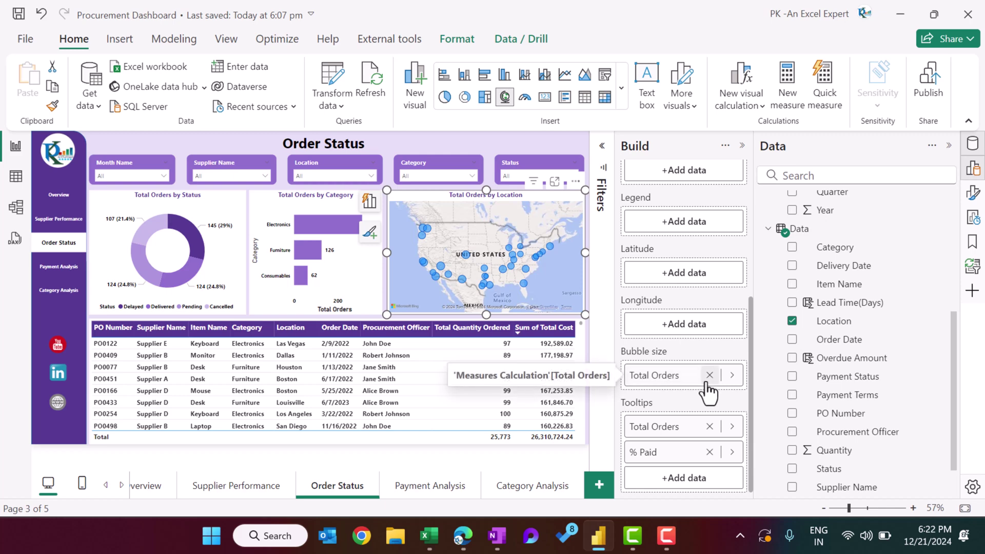
pyautogui.click(710, 426)
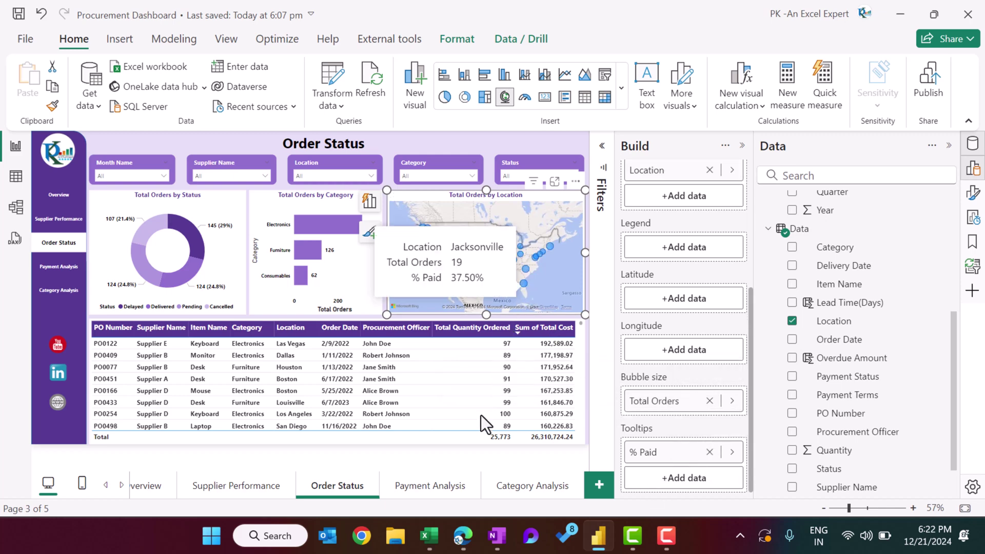
pyautogui.click(126, 346)
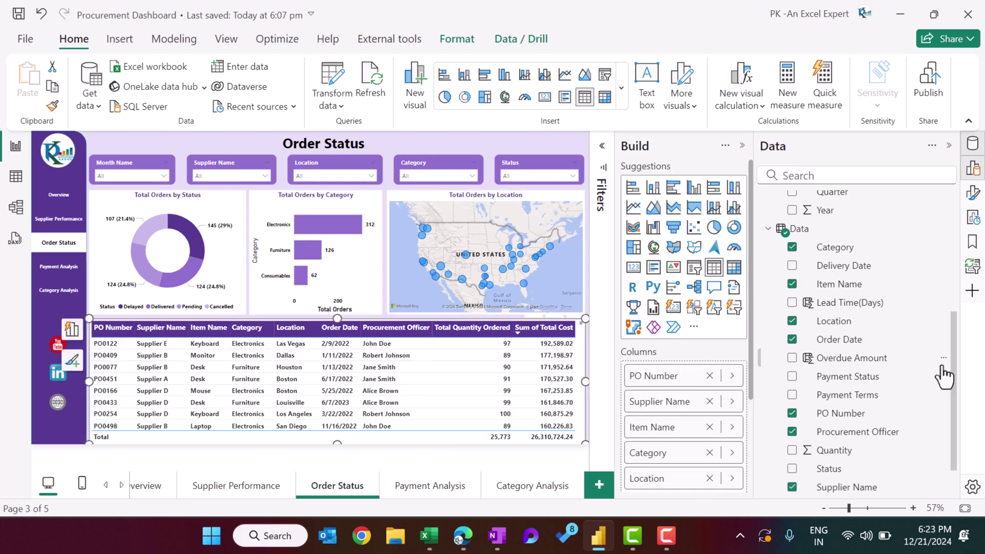
# Scroll through the Data pane to review the order details table's fields
pyautogui.scroll(-1, 944, 377)
pyautogui.scroll(5, 857, 370)
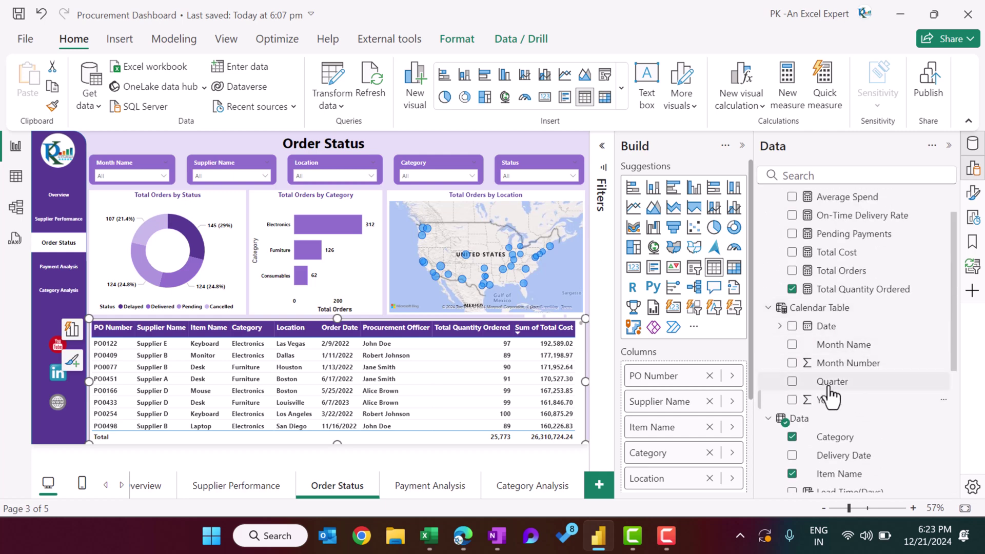
pyautogui.scroll(-3, 854, 406)
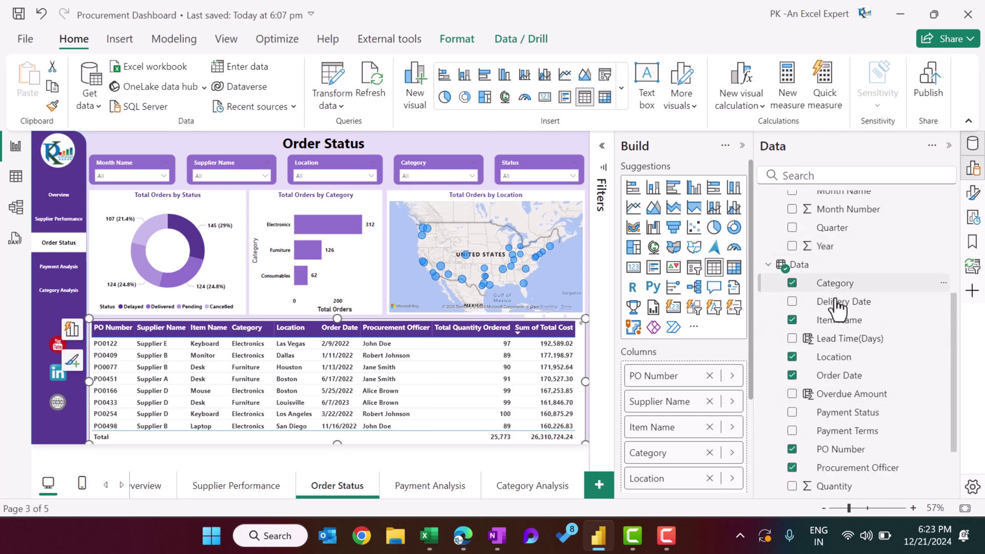
pyautogui.scroll(-2, 861, 394)
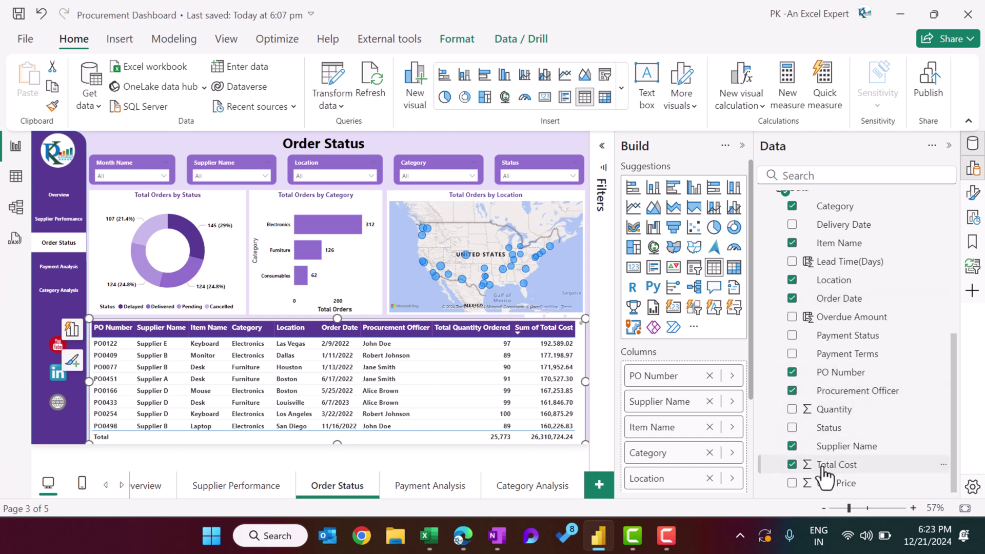
pyautogui.scroll(5, 852, 392)
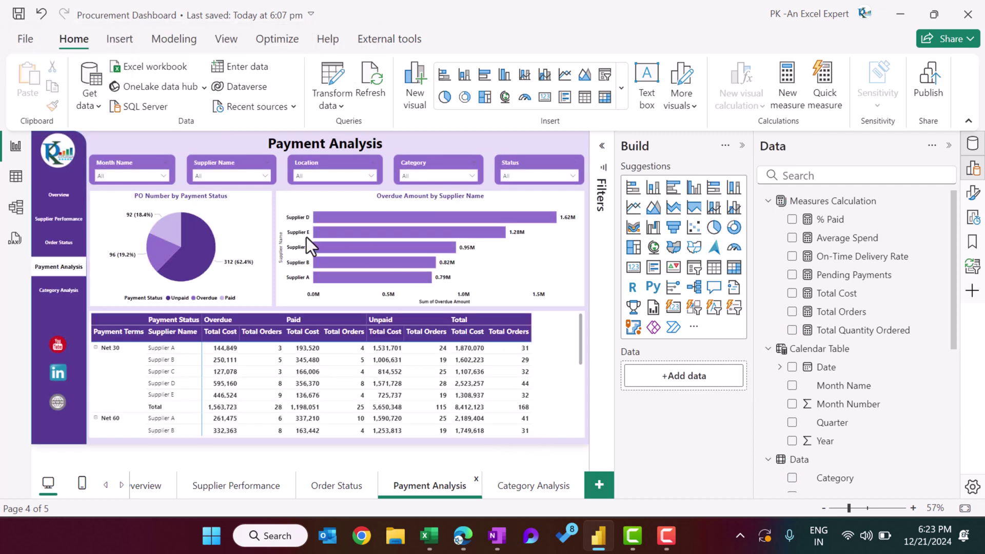
# Inspect the payment status pie, overdue amount chart and payment matrix fields, then open Category Analysis
pyautogui.click(239, 214)
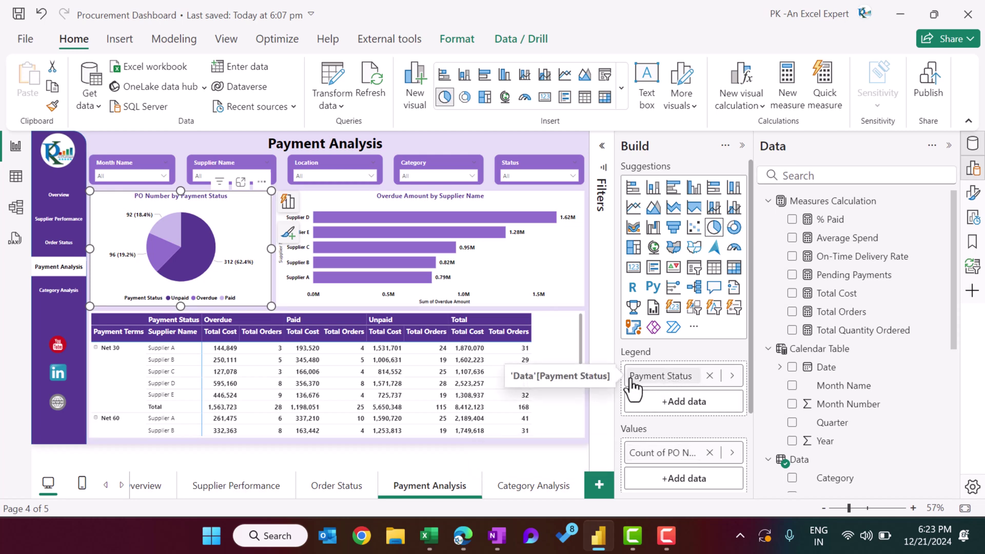
pyautogui.click(528, 300)
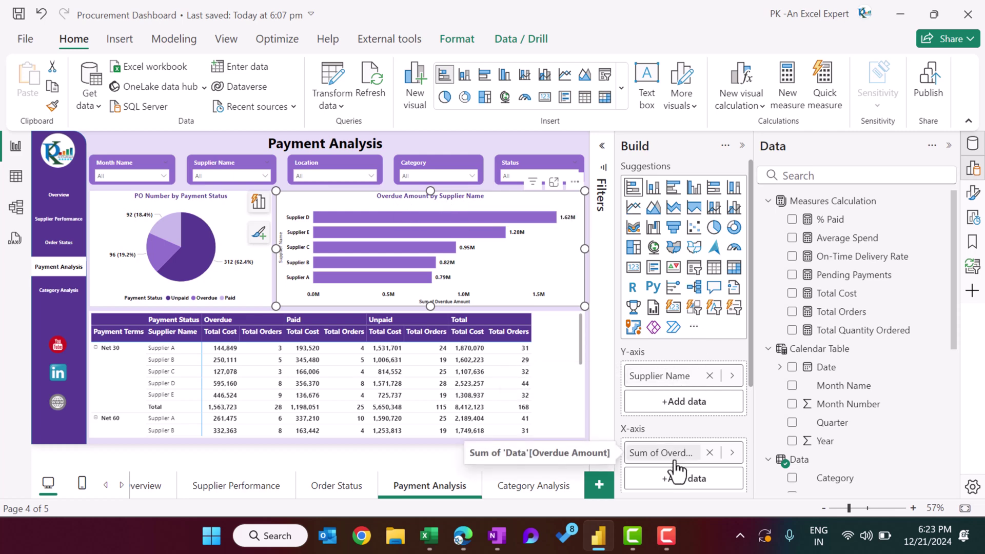
pyautogui.scroll(-5, 911, 356)
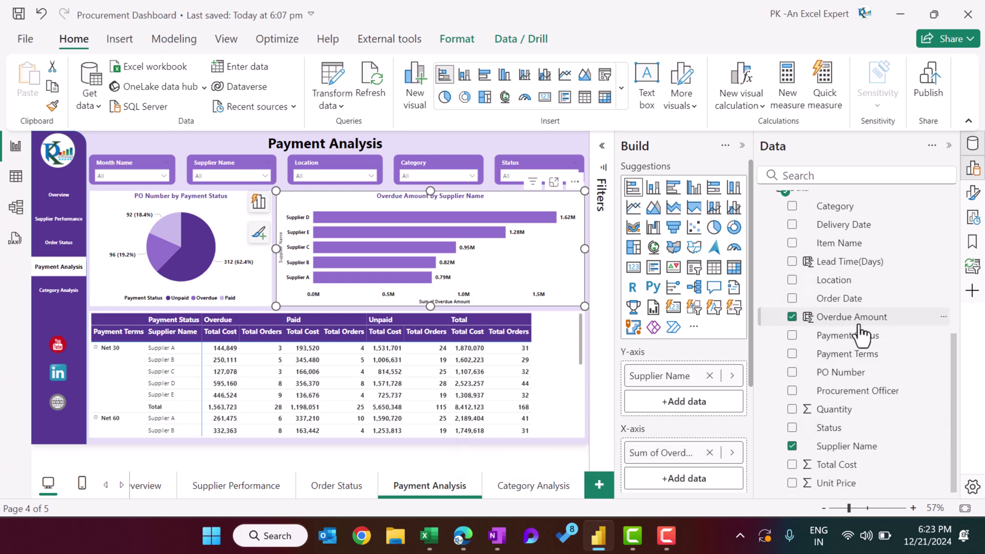
pyautogui.click(557, 347)
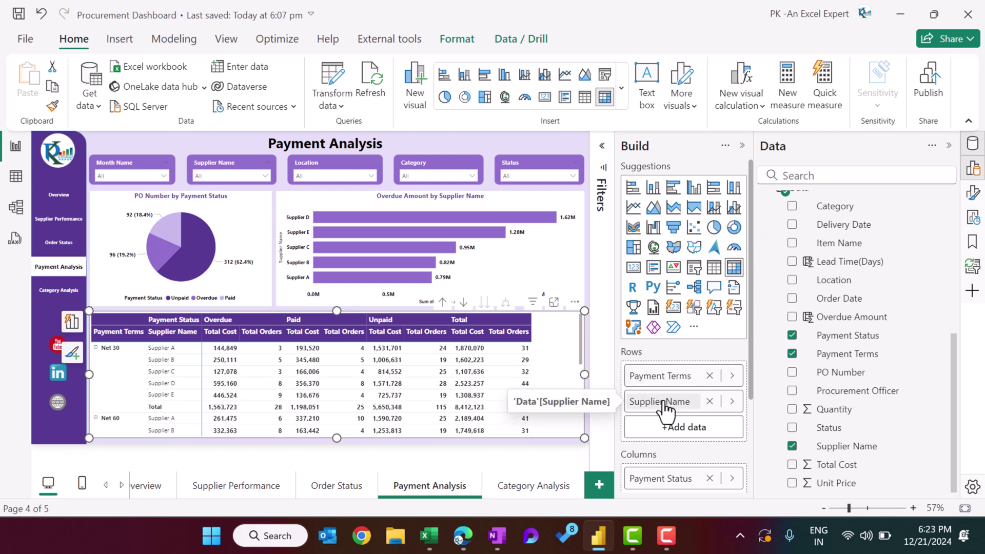
pyautogui.scroll(-3, 667, 405)
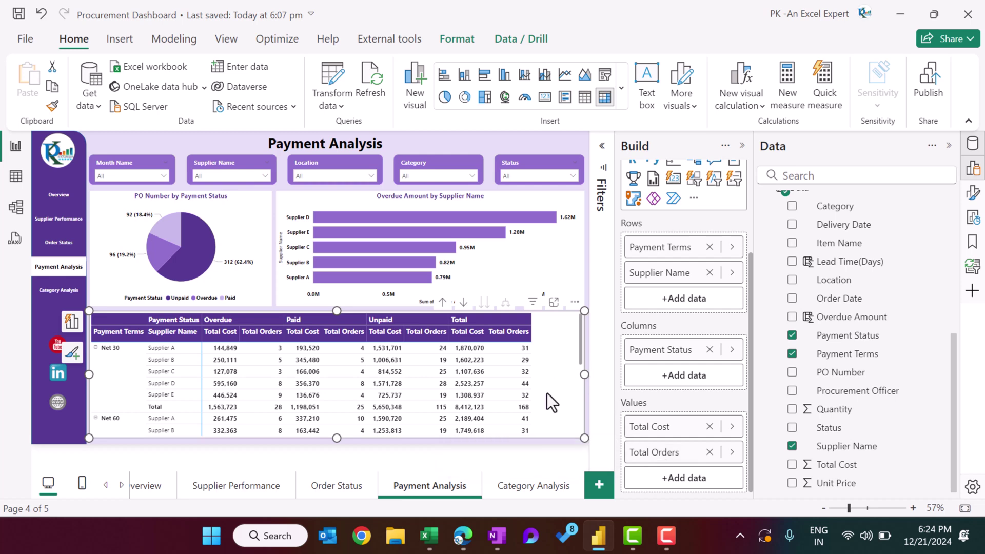
pyautogui.click(528, 490)
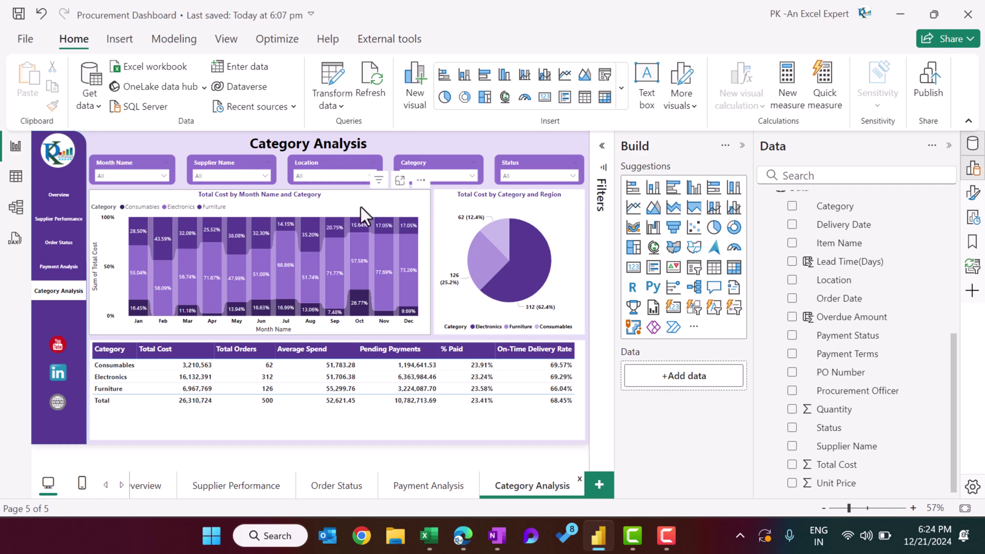
# Select the Total Cost by Month Name and Category ribbon chart and show its formatting options
pyautogui.click(378, 196)
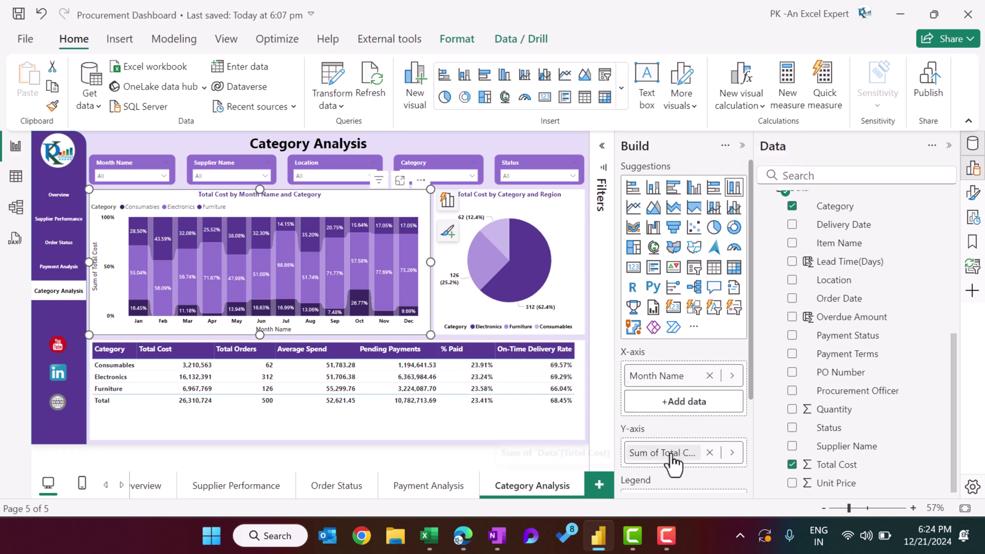
pyautogui.scroll(-2, 687, 426)
pyautogui.scroll(-3, 691, 412)
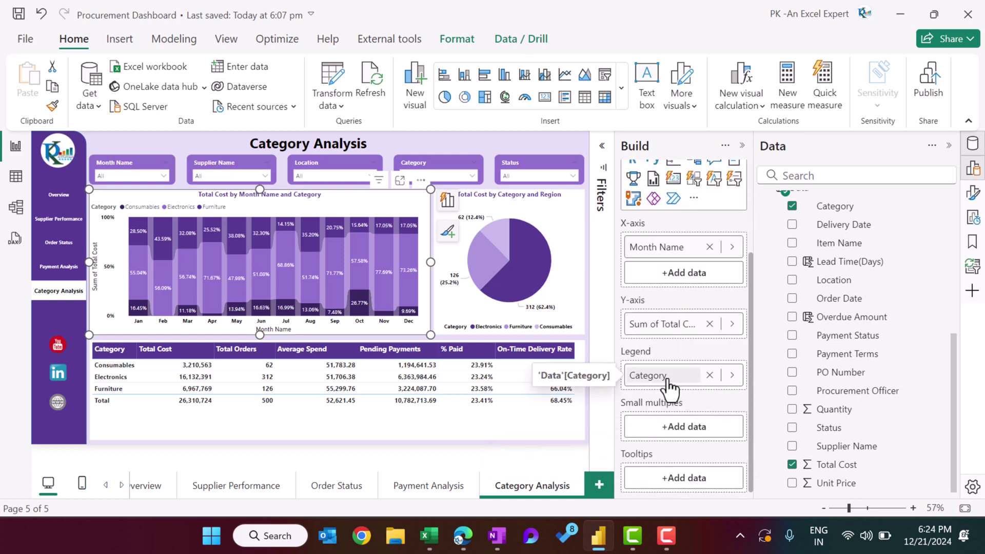
pyautogui.scroll(5, 677, 369)
pyautogui.click(973, 194)
# Toggle the chart's Ribbons setting off and back on, then select the pie chart
pyautogui.scroll(-5, 538, 341)
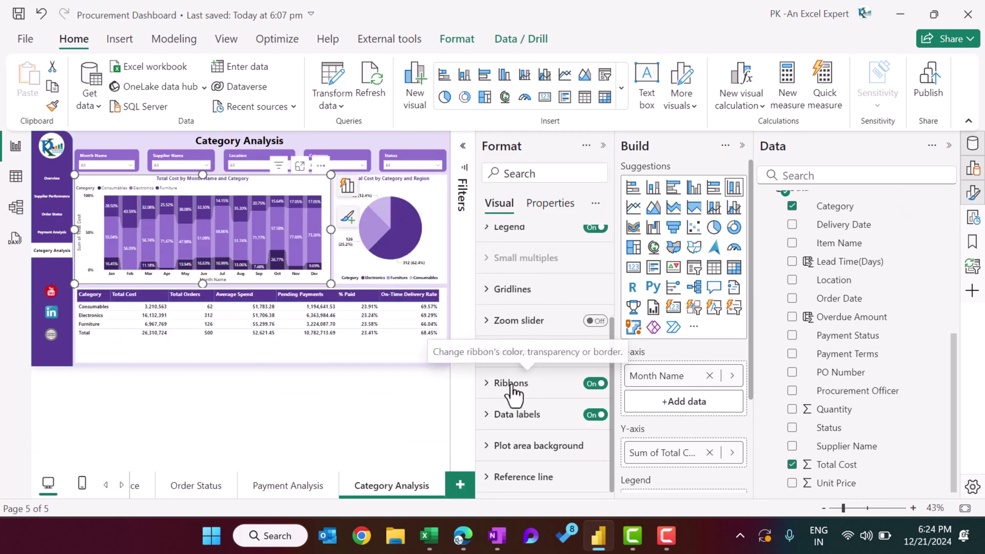
pyautogui.click(586, 395)
pyautogui.click(593, 389)
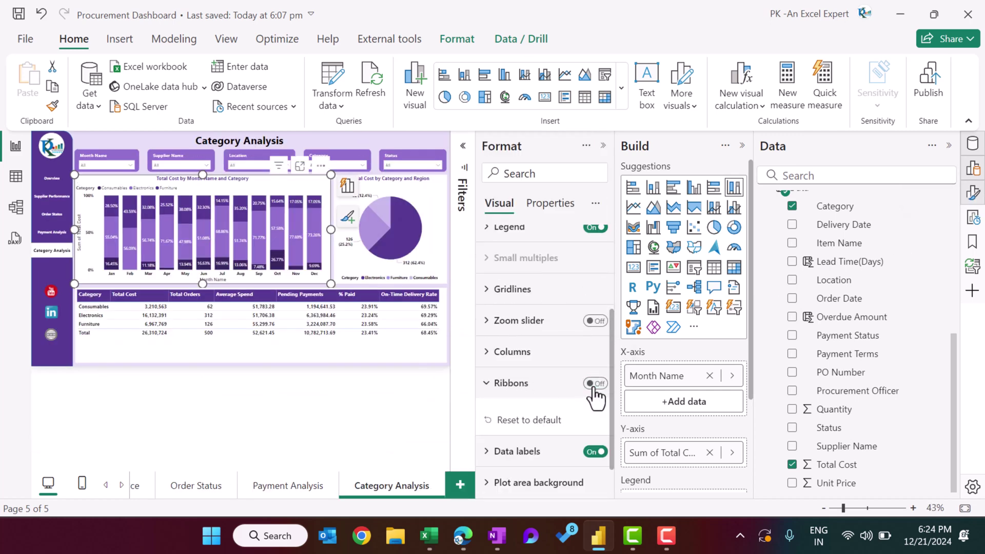
pyautogui.click(596, 385)
pyautogui.click(433, 201)
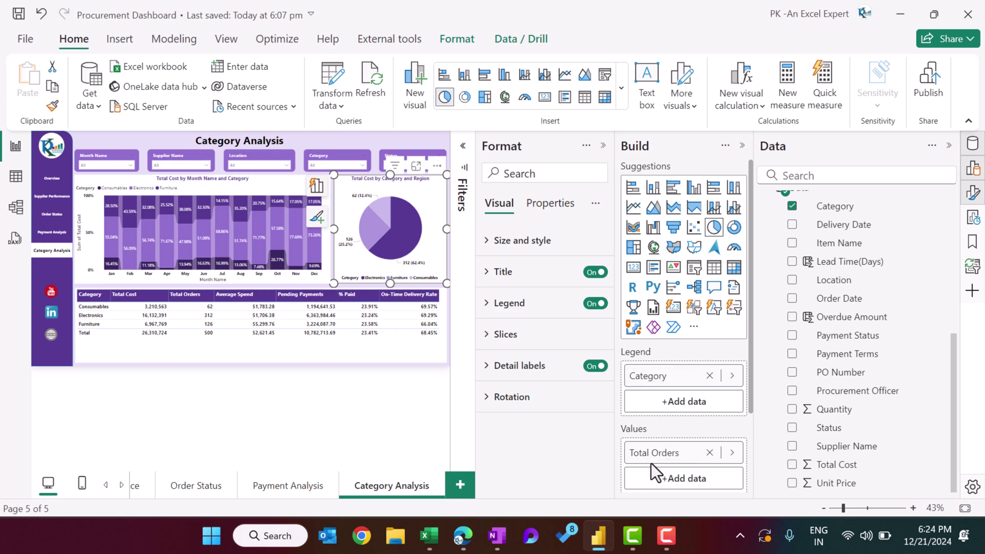
# Retitle the pie chart from 'Total Cost by Category and Region' to 'Total Order by Category'
pyautogui.scroll(-2, 672, 462)
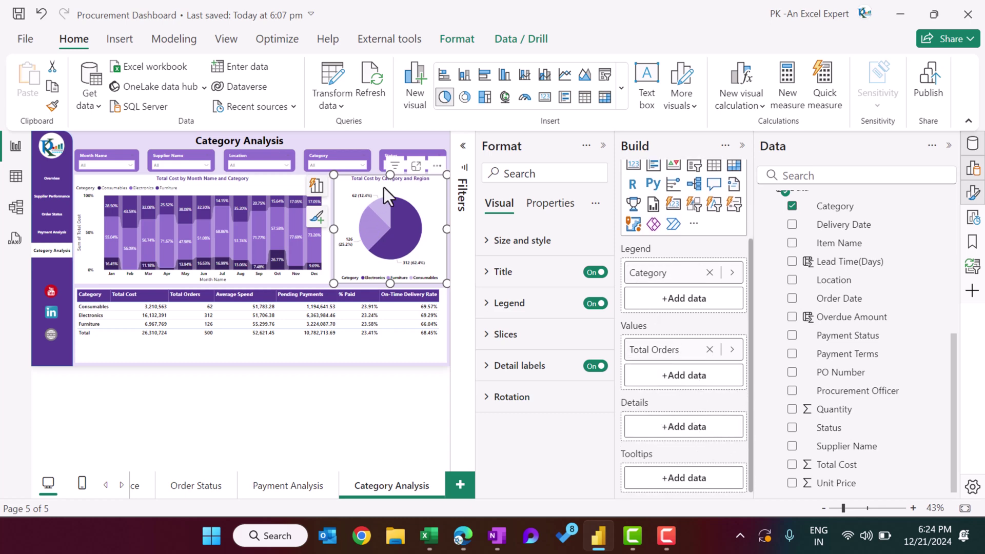
pyautogui.doubleClick(408, 185)
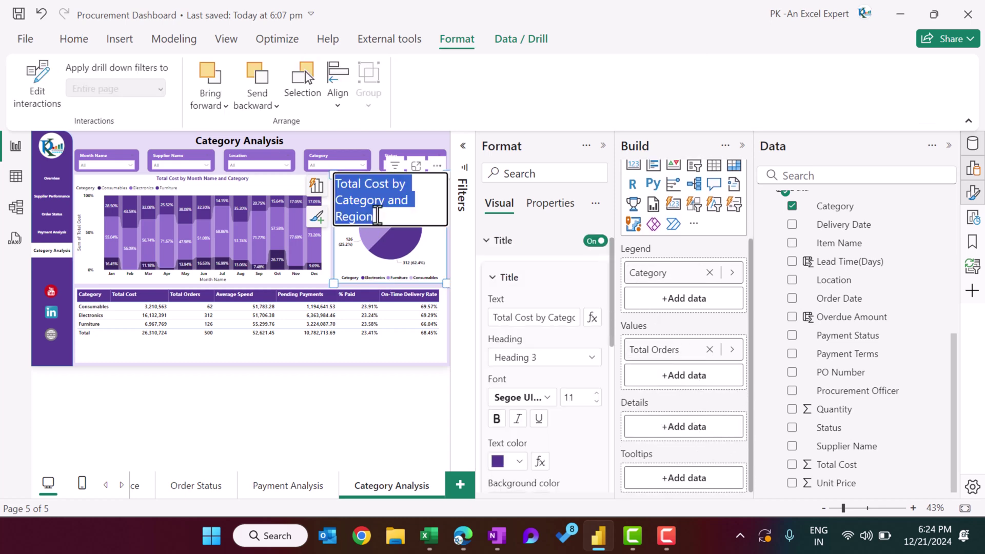
pyautogui.moveTo(386, 201); pyautogui.dragTo(419, 220)
pyautogui.hotkey('ctrl', 'z')
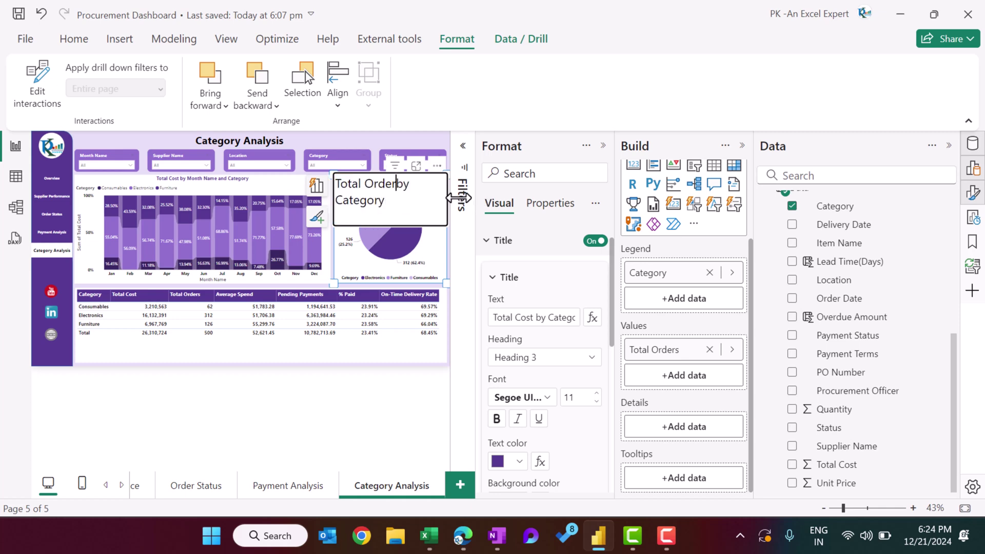
pyautogui.press('Escape')
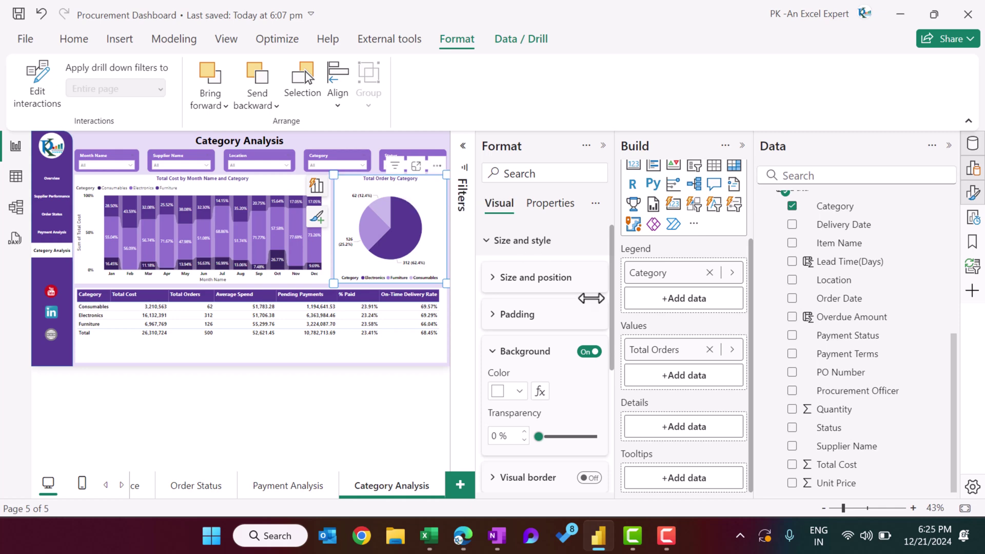
# Select the category summary table and collapse the Format and Build side panes
pyautogui.click(401, 355)
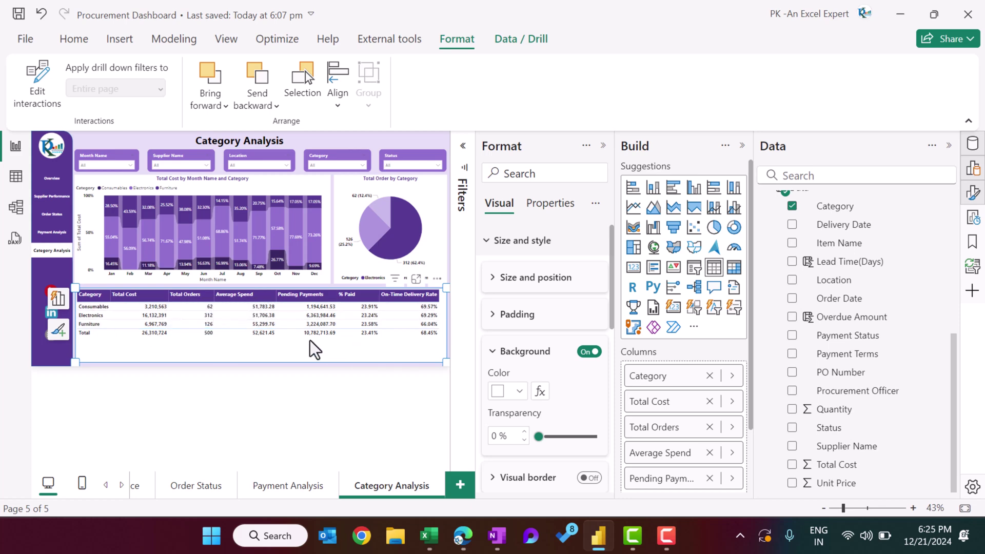
pyautogui.click(603, 145)
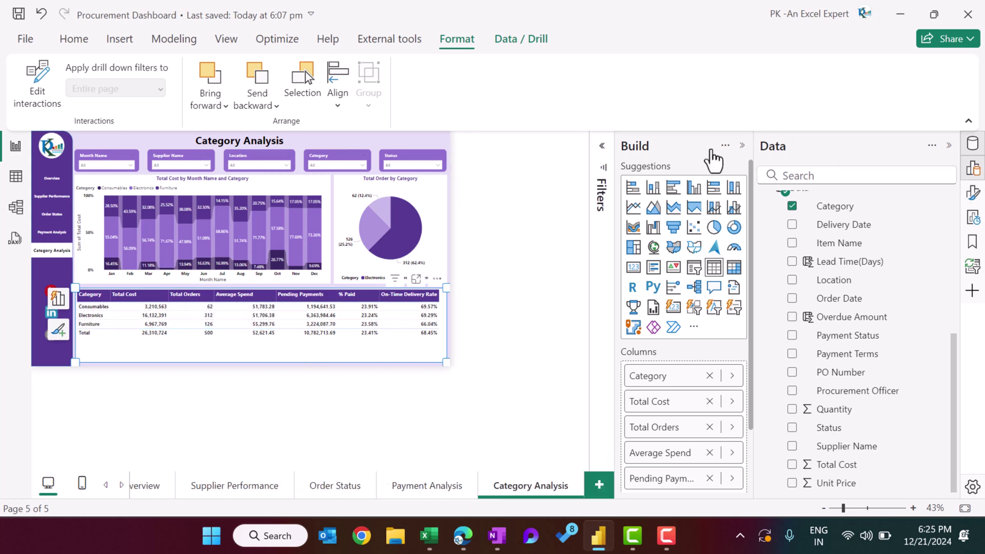
pyautogui.click(742, 146)
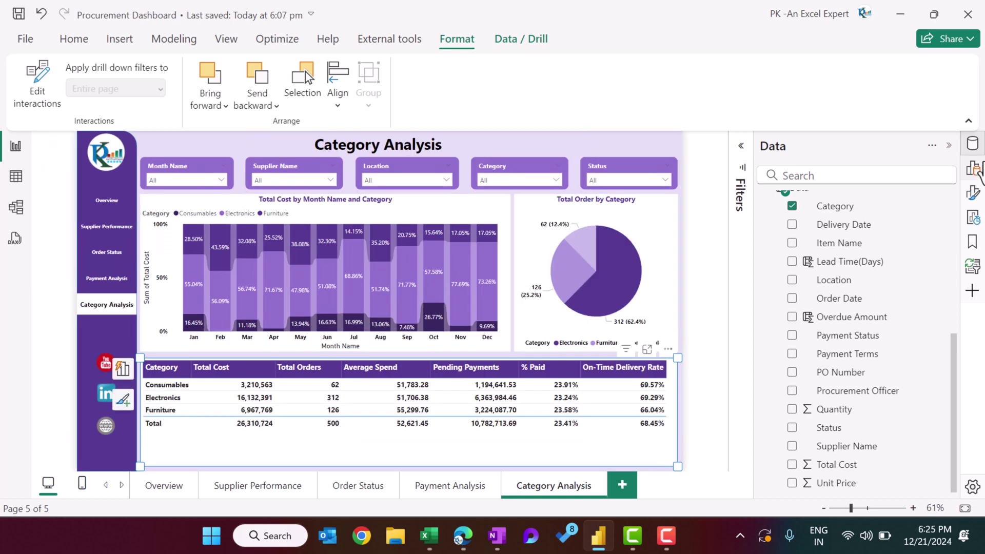
pyautogui.click(950, 146)
# From the Overview page, publish Procurement Dashboard.pbix to My workspace, replace the dataset, and open it online
pyautogui.click(851, 247)
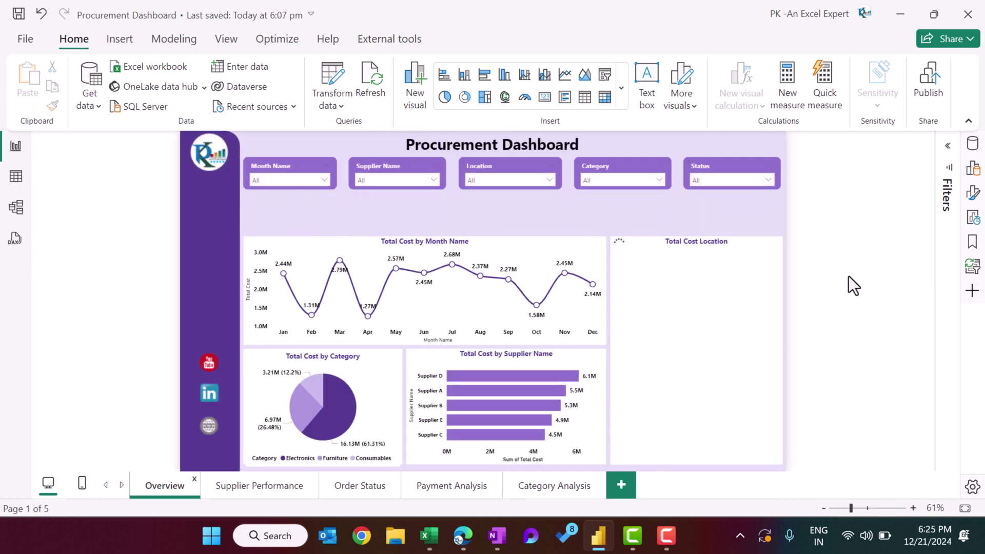
pyautogui.click(927, 97)
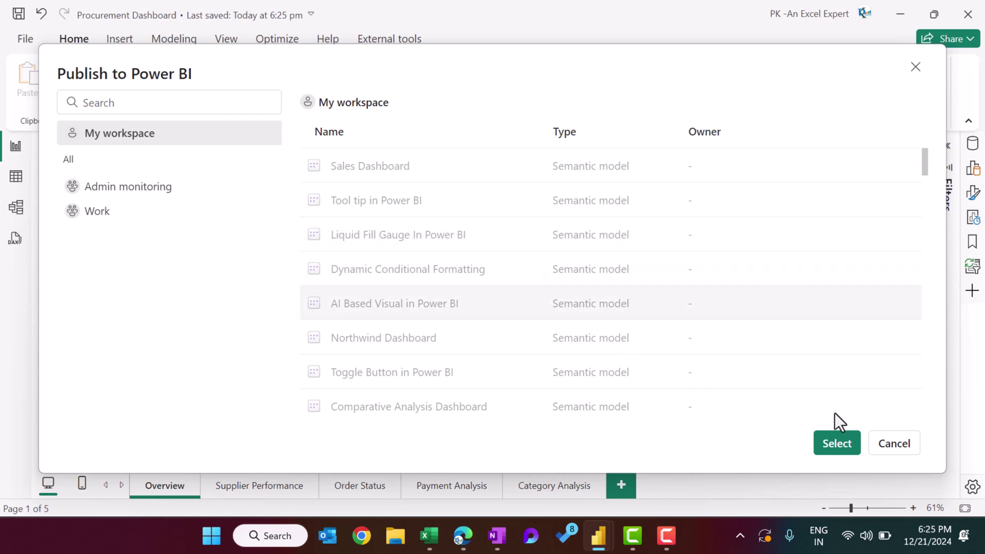
pyautogui.click(838, 444)
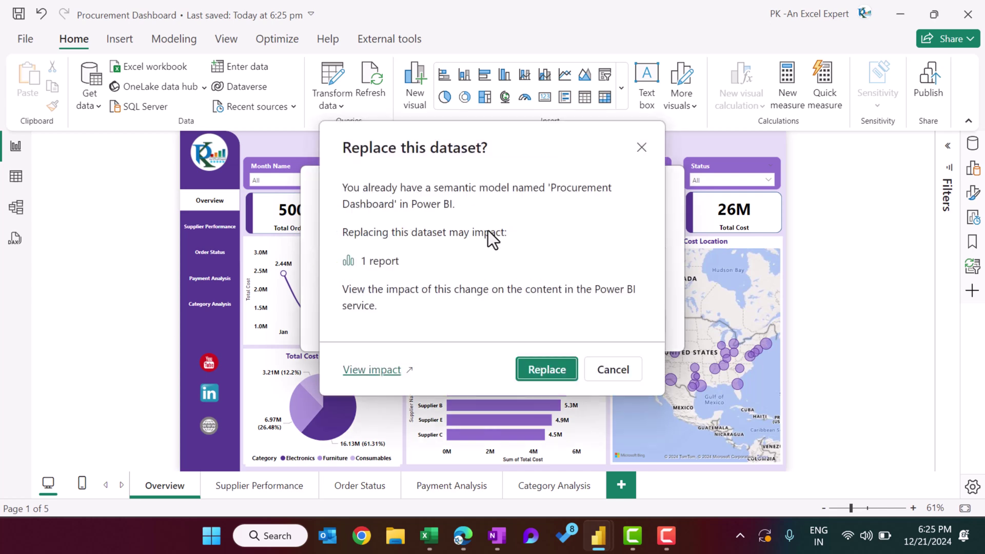
pyautogui.click(537, 370)
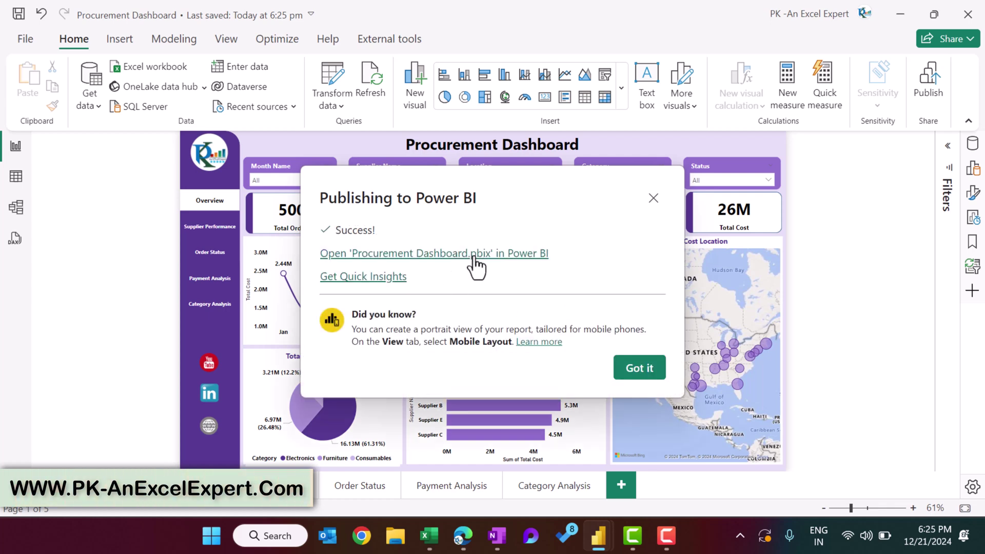
pyautogui.click(441, 262)
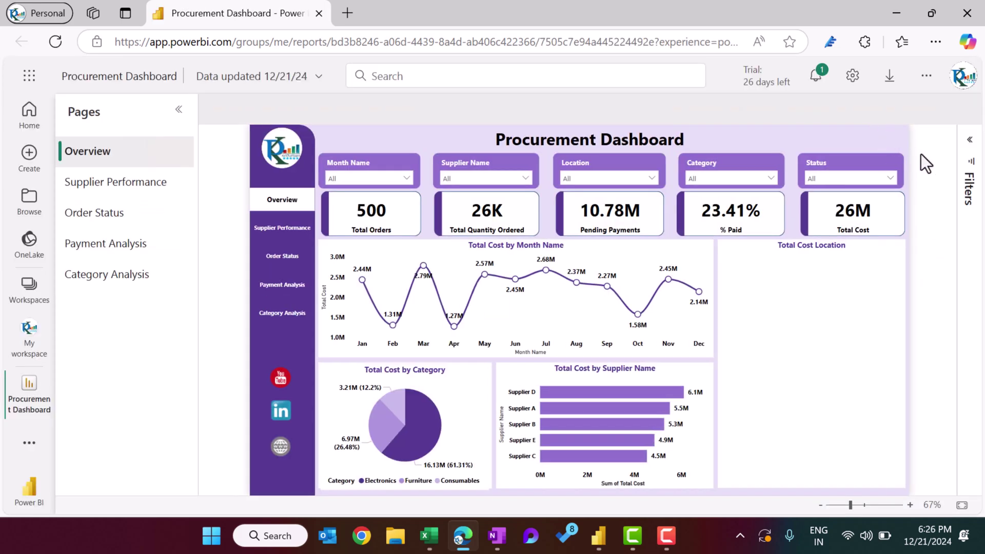
# Show the published report full screen and navigate to its Category Analysis page
pyautogui.click(916, 114)
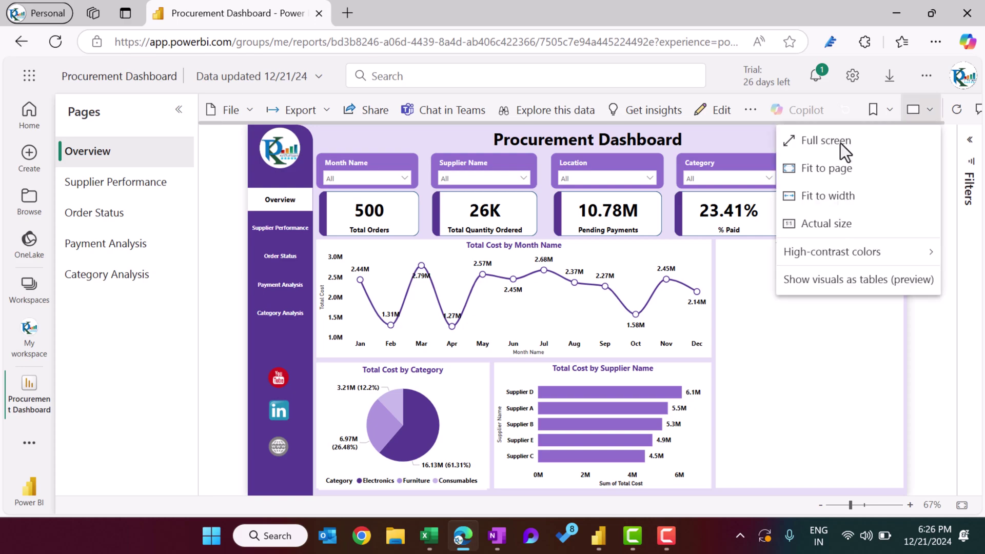
pyautogui.click(833, 141)
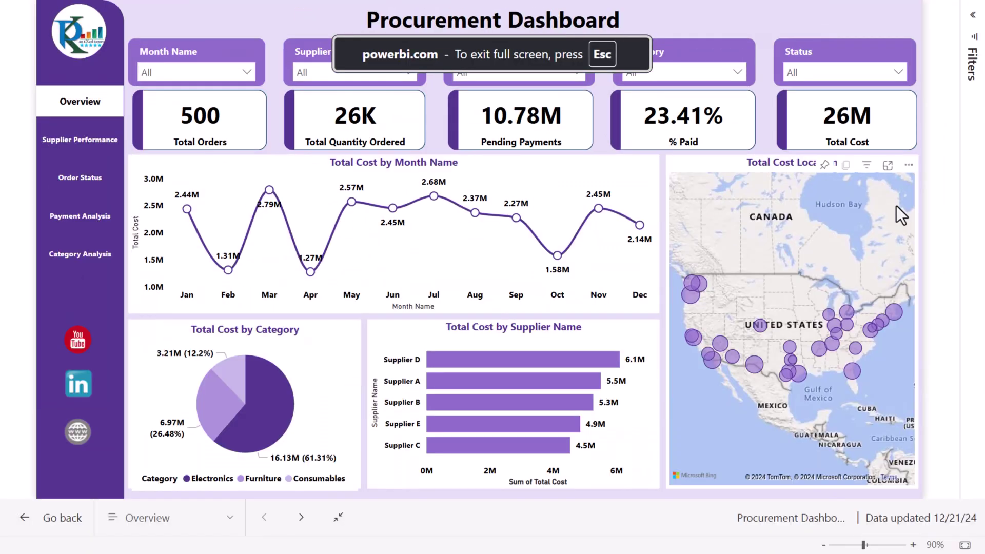
pyautogui.click(91, 265)
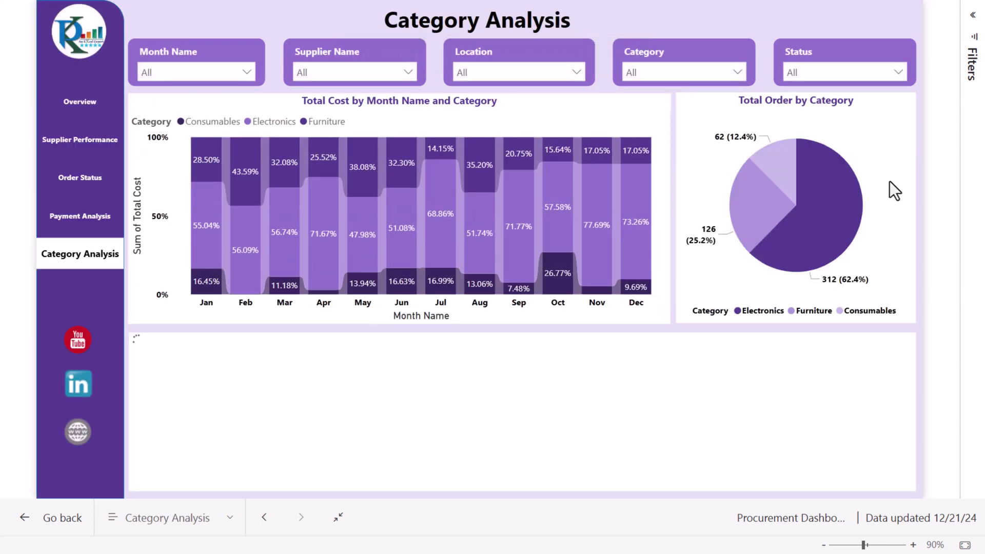